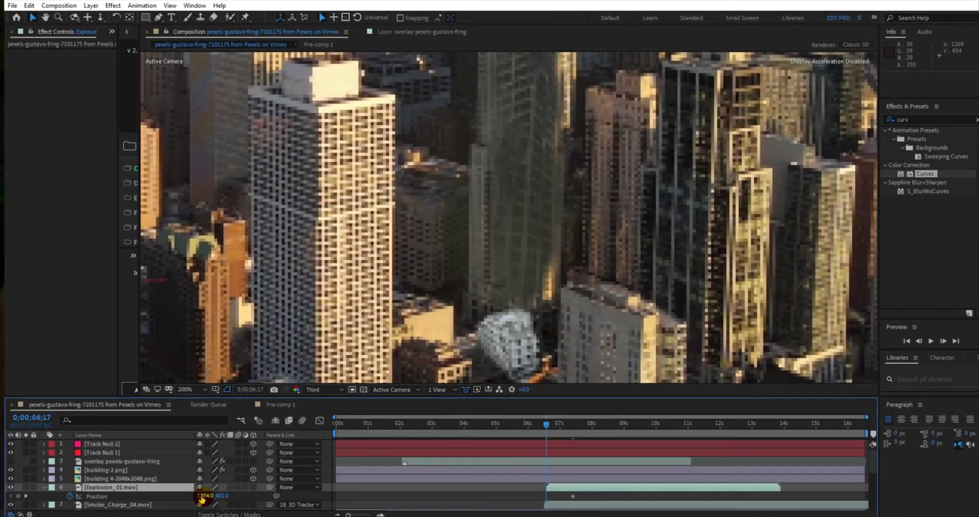
# Step: On explosion_01.mov's start frame, raise its Position Y to set a Position keyframe
pyautogui.click(167, 489)
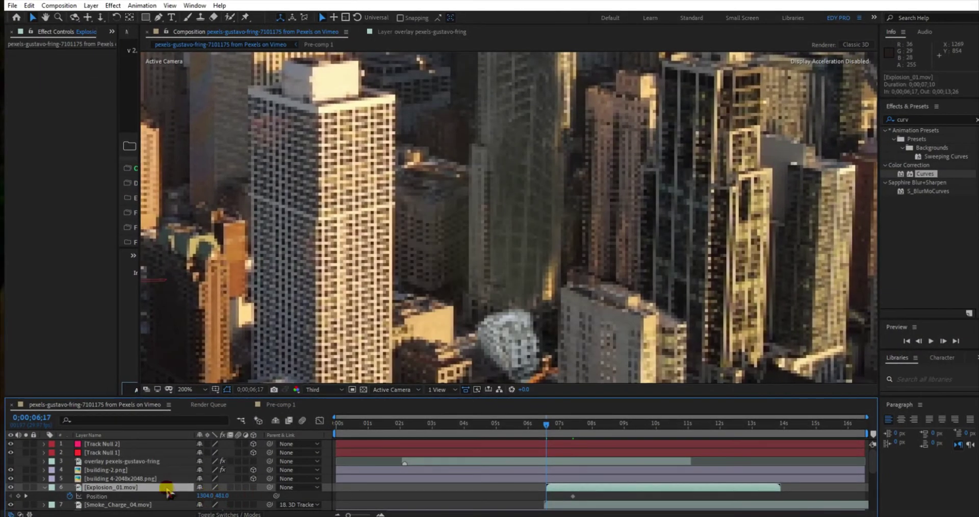
pyautogui.moveTo(612, 427); pyautogui.dragTo(556, 428)
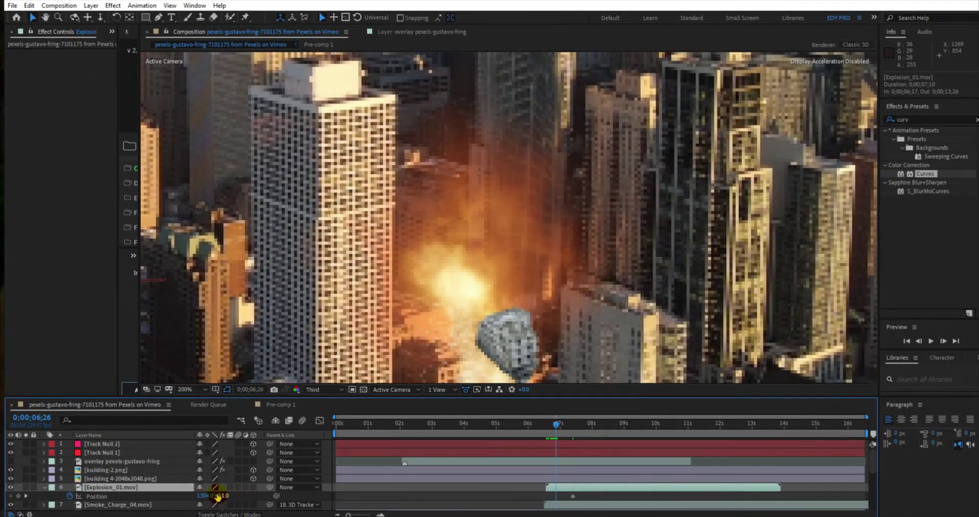
pyautogui.moveTo(218, 496); pyautogui.dragTo(185, 492)
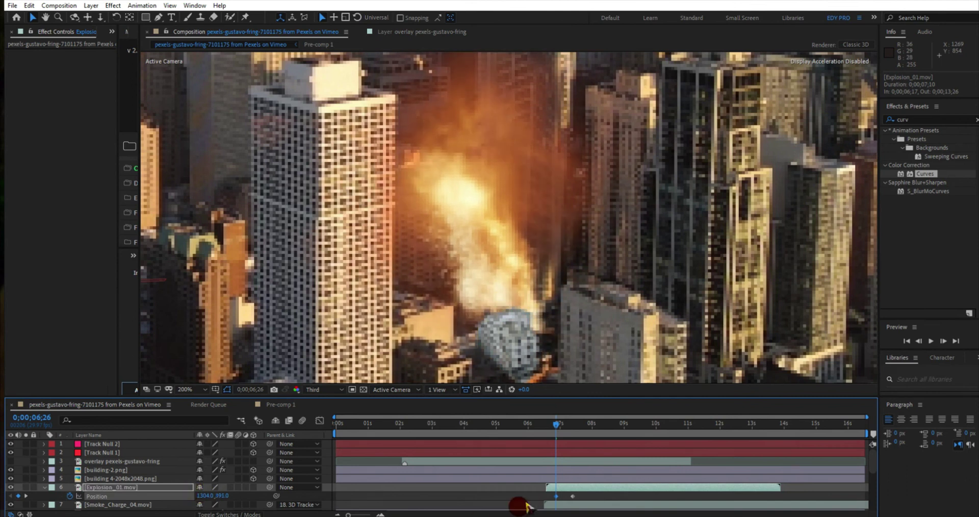
# Step: Scrub through the later frames to review the explosion rising, passing and fading
pyautogui.moveTo(556, 427)
pyautogui.mouseDown()
pyautogui.moveTo(568, 441)
pyautogui.moveTo(550, 447)
pyautogui.moveTo(664, 462)
pyautogui.mouseUp()
pyautogui.scroll(-2, 550, 275)
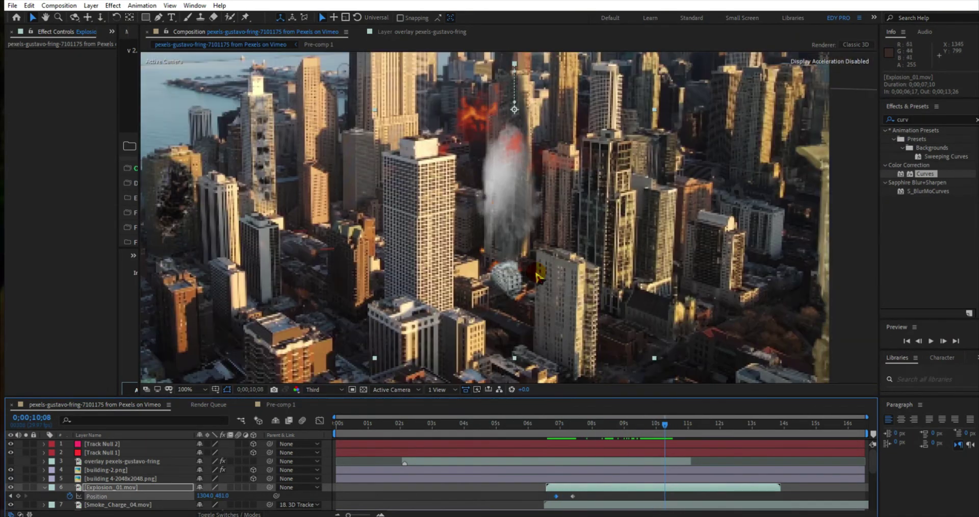
pyautogui.moveTo(683, 432)
pyautogui.mouseDown()
pyautogui.moveTo(938, 437)
pyautogui.moveTo(563, 472)
pyautogui.mouseUp()
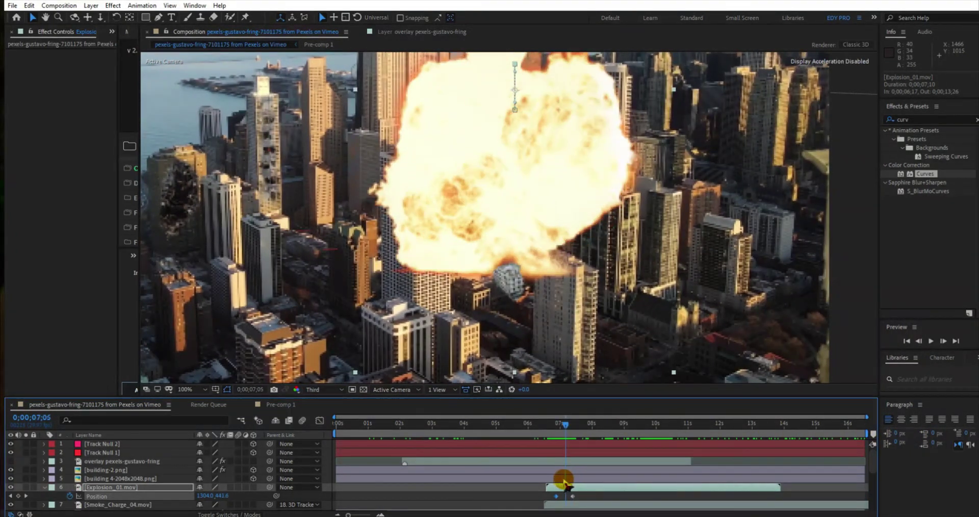
pyautogui.moveTo(563, 472); pyautogui.dragTo(329, 469)
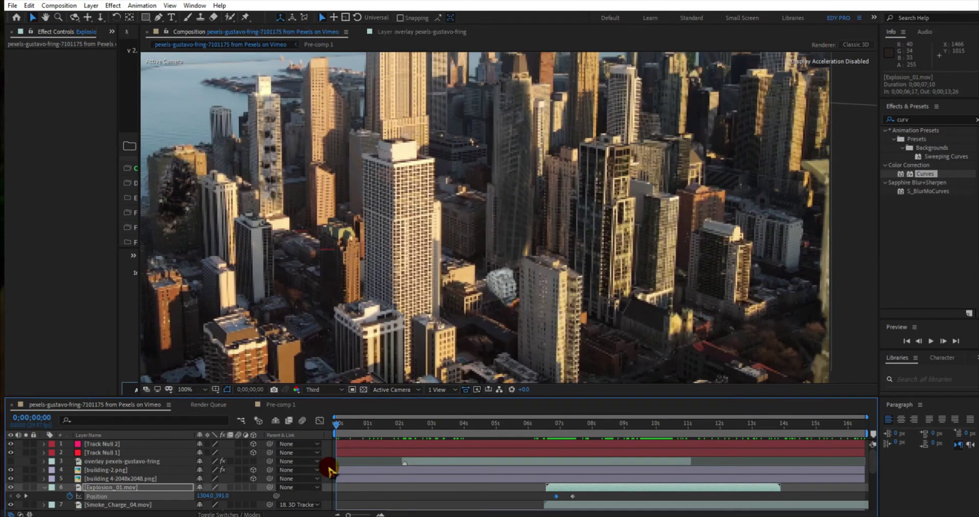
# Step: Step through the building-2.png, Smoke_Charge_04.mov and 728452-gigapixel layers in the timeline
pyautogui.click(107, 460)
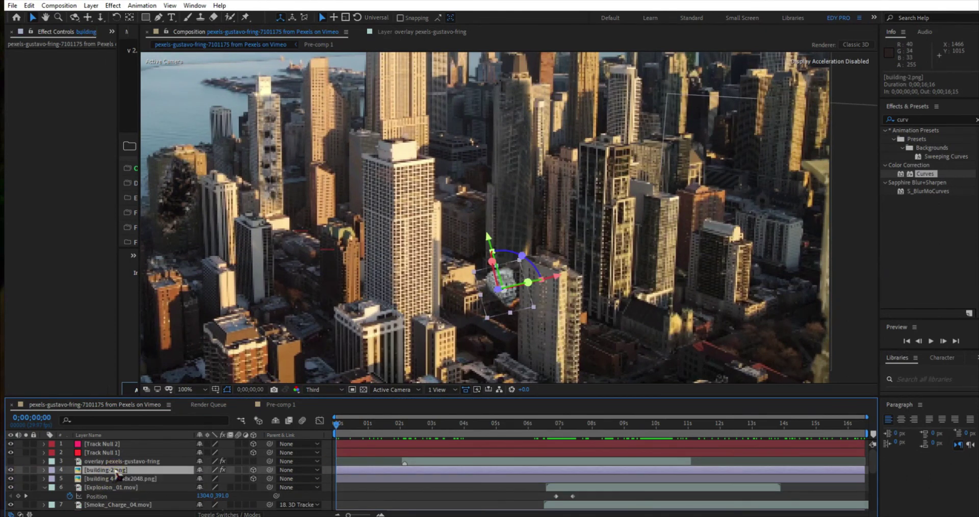
pyautogui.scroll(-2, 135, 482)
pyautogui.click(131, 487)
pyautogui.scroll(-2, 131, 484)
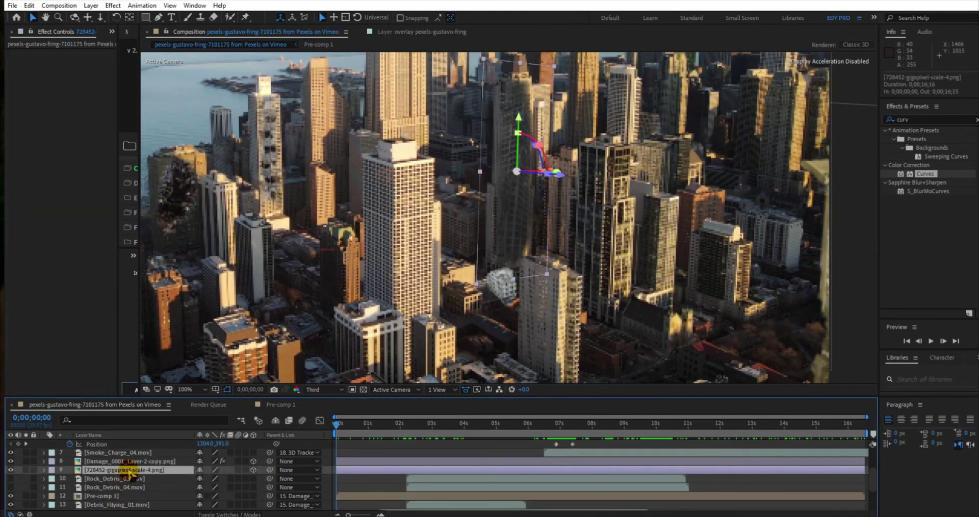
pyautogui.click(131, 465)
pyautogui.scroll(-4, 135, 482)
# Step: Select the city footage layer and display its 3D Camera Tracker track points
pyautogui.click(136, 505)
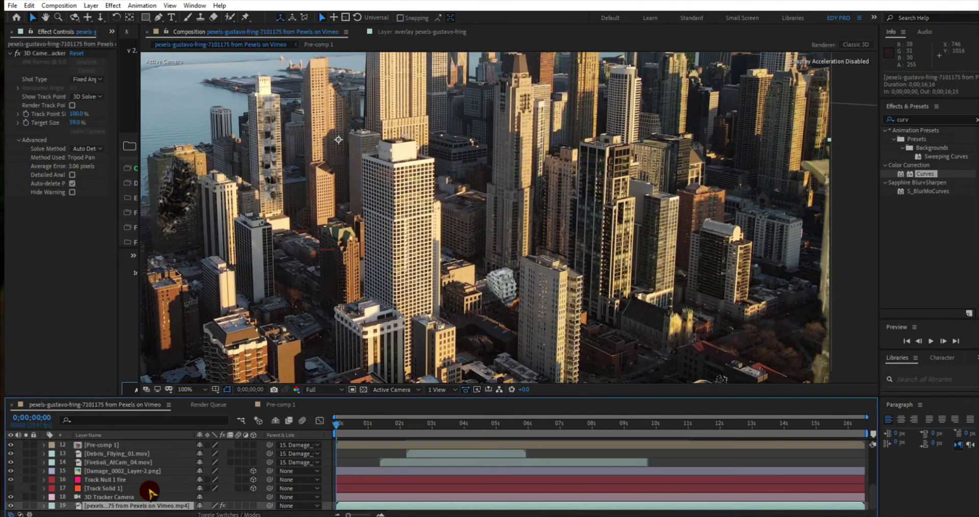
pyautogui.click(47, 53)
pyautogui.click(498, 435)
pyautogui.moveTo(498, 435); pyautogui.dragTo(767, 424)
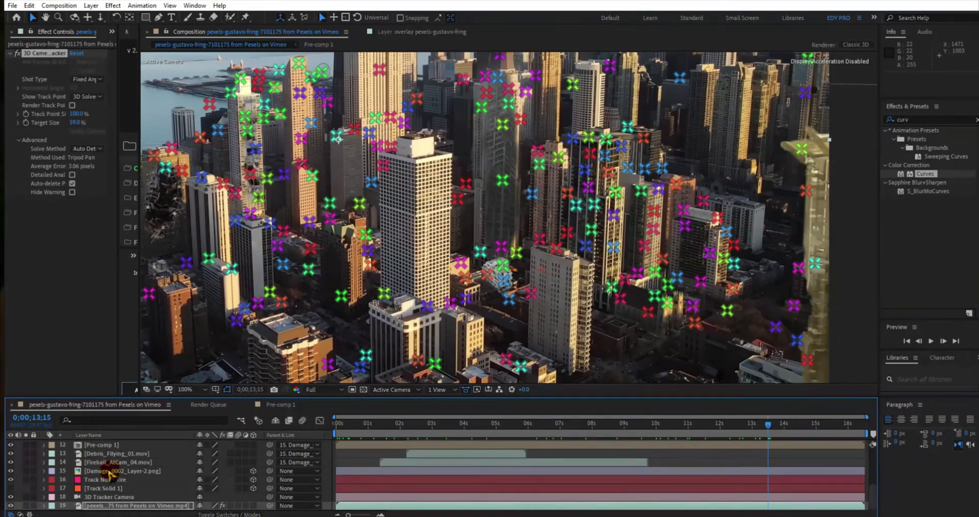
# Step: Delete the Rock_Debris layer
pyautogui.scroll(4, 99, 469)
pyautogui.click(100, 479)
pyautogui.press('Delete')
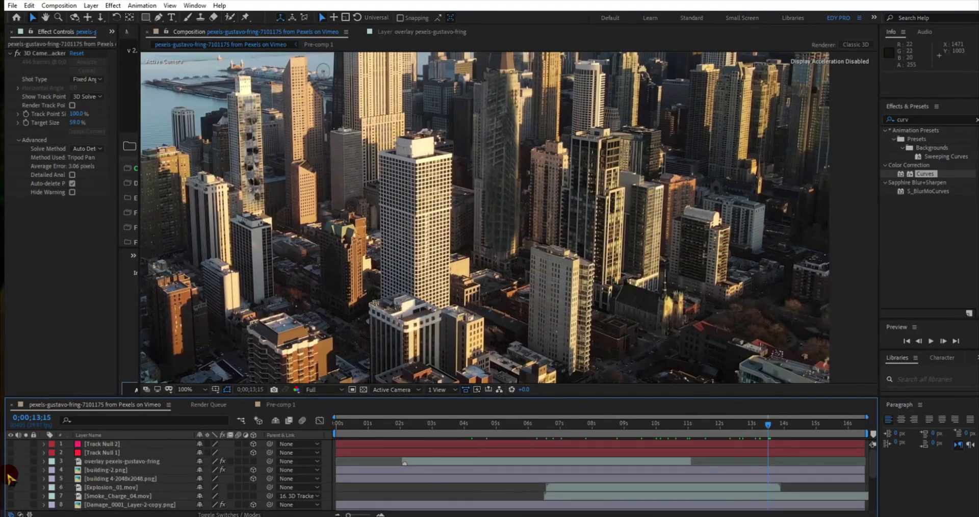
# Step: Hide the effect layers and play the footage to preview the tracking
pyautogui.scroll(-1, 99, 474)
pyautogui.moveTo(10, 444); pyautogui.dragTo(11, 487)
pyautogui.scroll(-3, 18, 474)
pyautogui.click(395, 505)
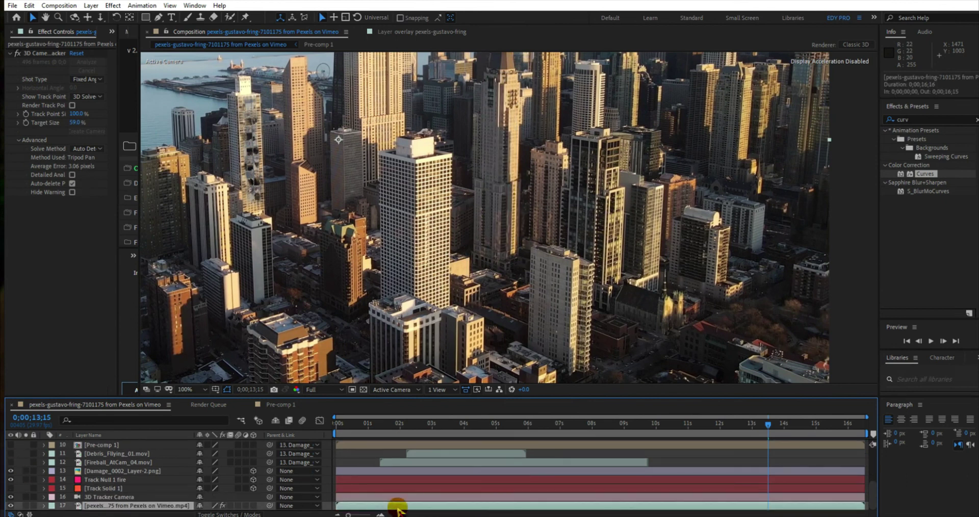
pyautogui.moveTo(767, 424); pyautogui.dragTo(746, 428)
pyautogui.press('space')
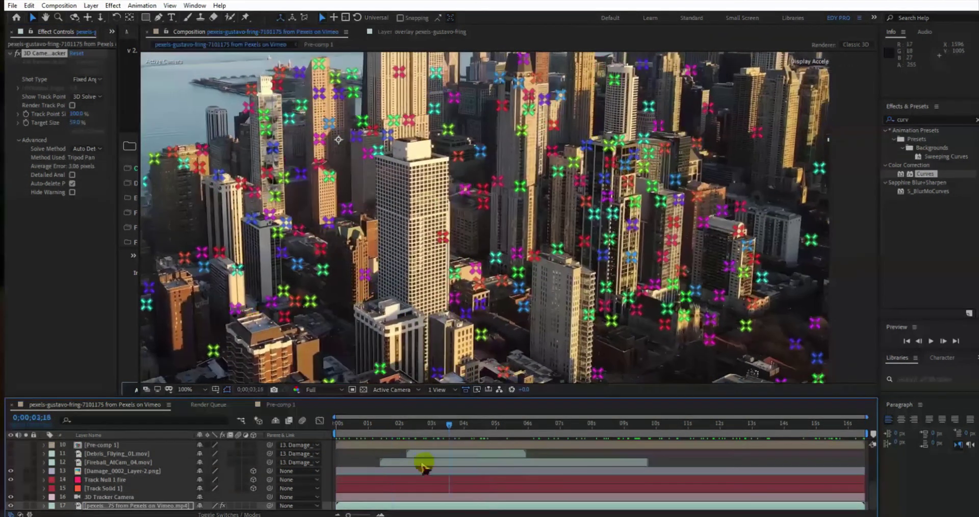
# Step: Create a Track Solid attached to the tracked point on the tower right of centre
pyautogui.rightClick(560, 197)
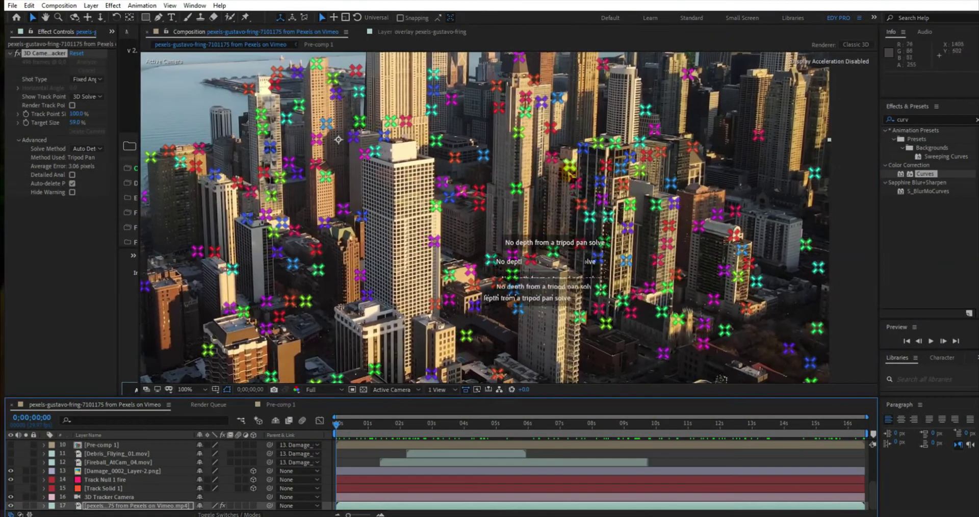
pyautogui.click(590, 208)
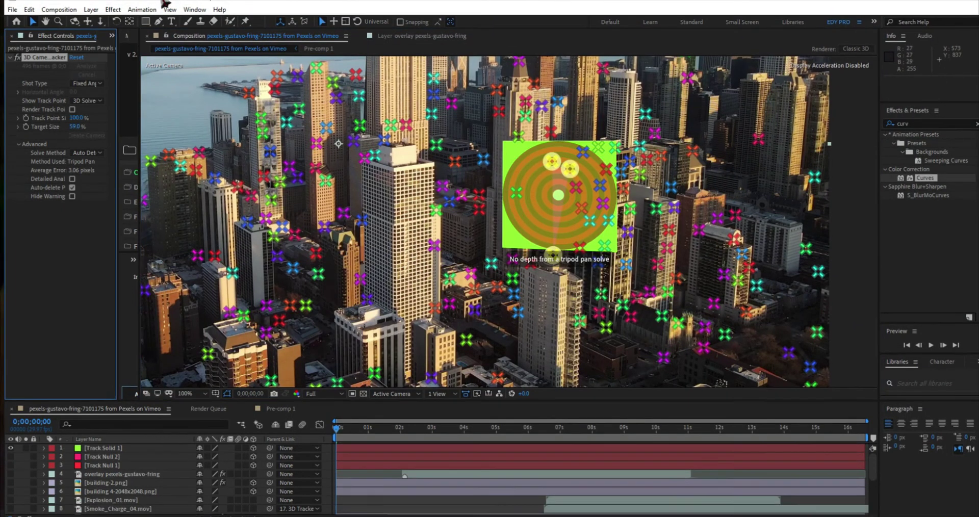
pyautogui.hotkey('ctrl', '0')
# Step: Add Damage_0001 to the comp, dismiss the tracker warning, undo, then redo at two seconds
pyautogui.click(61, 162)
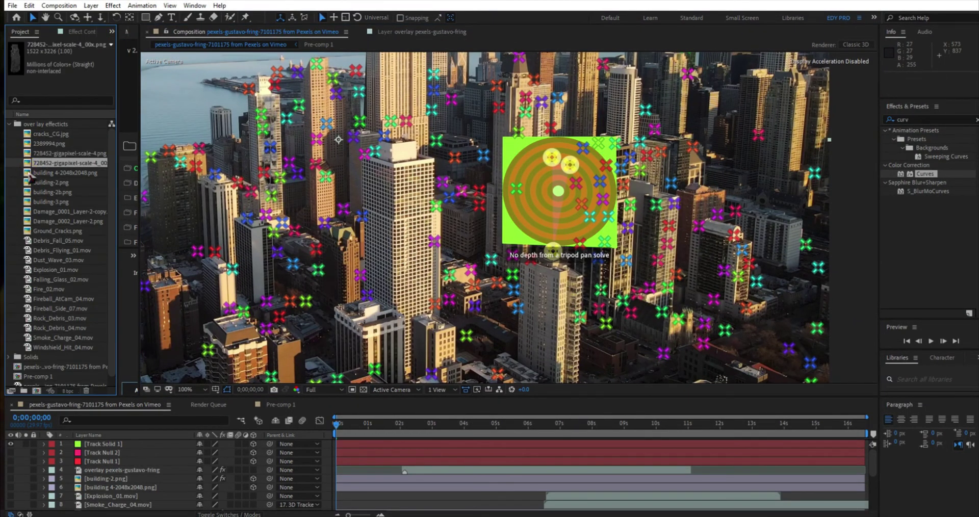
pyautogui.press('Down')
pyautogui.press('Down')
pyautogui.press('Down')
pyautogui.press('Down')
pyautogui.press('Down')
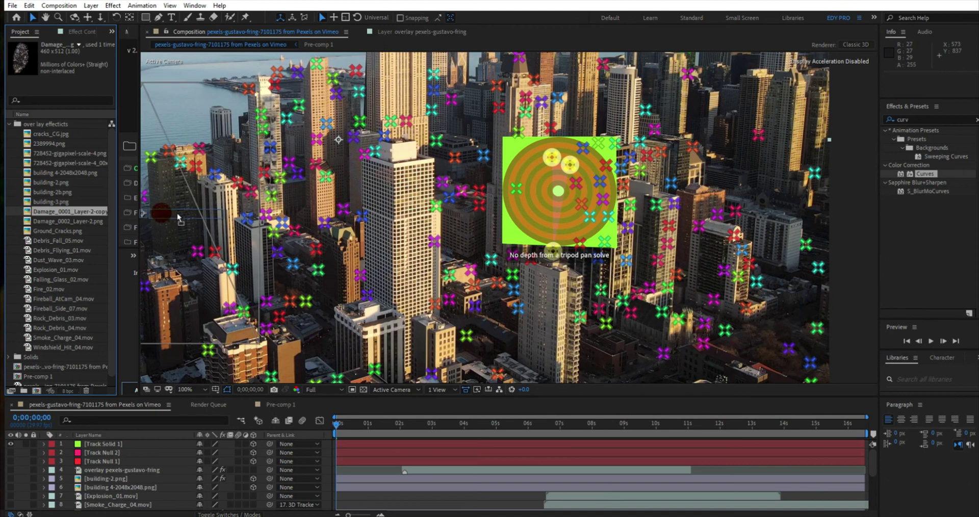
pyautogui.moveTo(24, 211); pyautogui.dragTo(510, 204)
pyautogui.click(591, 279)
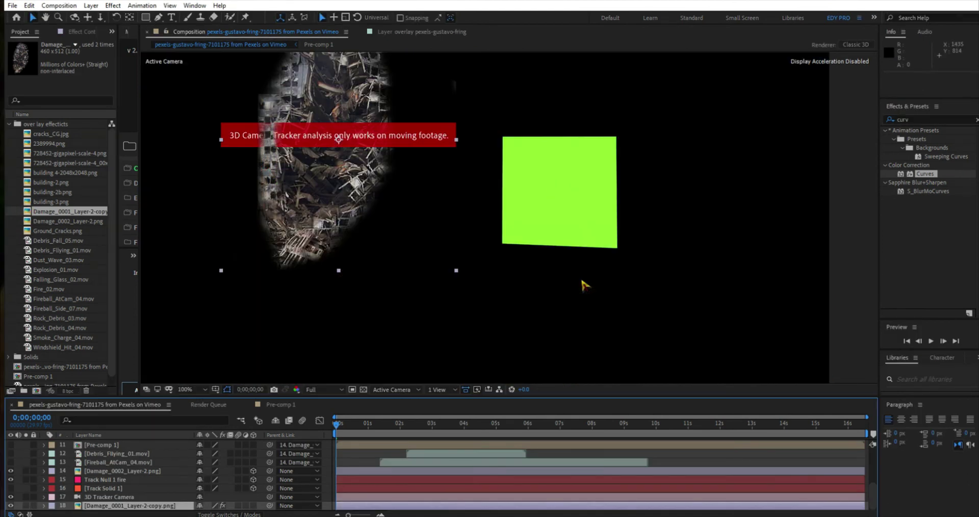
pyautogui.hotkey('ctrl', 'z')
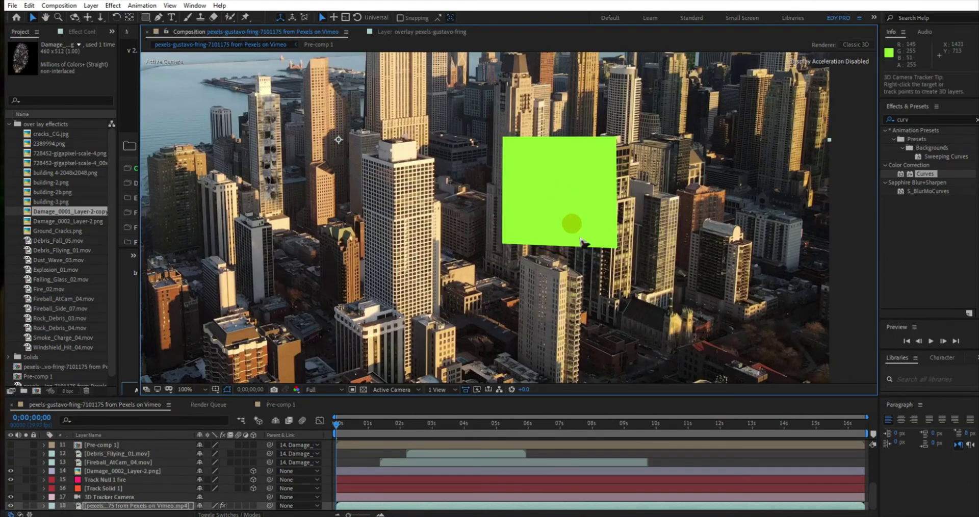
pyautogui.moveTo(342, 431); pyautogui.dragTo(398, 424)
pyautogui.hotkey('ctrl', 'shift', 'z')
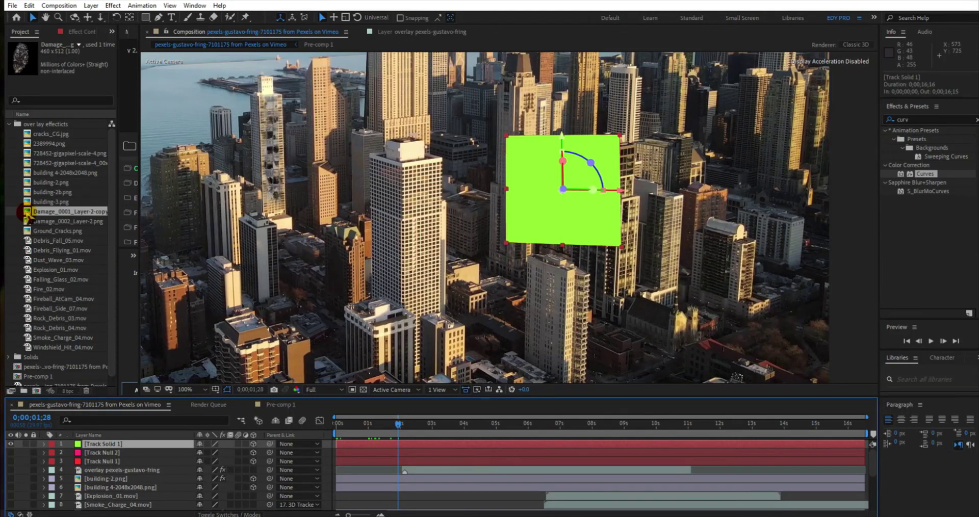
# Step: Scale the Damage_0001 texture down so it fits onto the tower
pyautogui.press('s')
pyautogui.moveTo(210, 452)
pyautogui.mouseDown()
pyautogui.moveTo(183, 461)
pyautogui.moveTo(203, 455)
pyautogui.mouseUp()
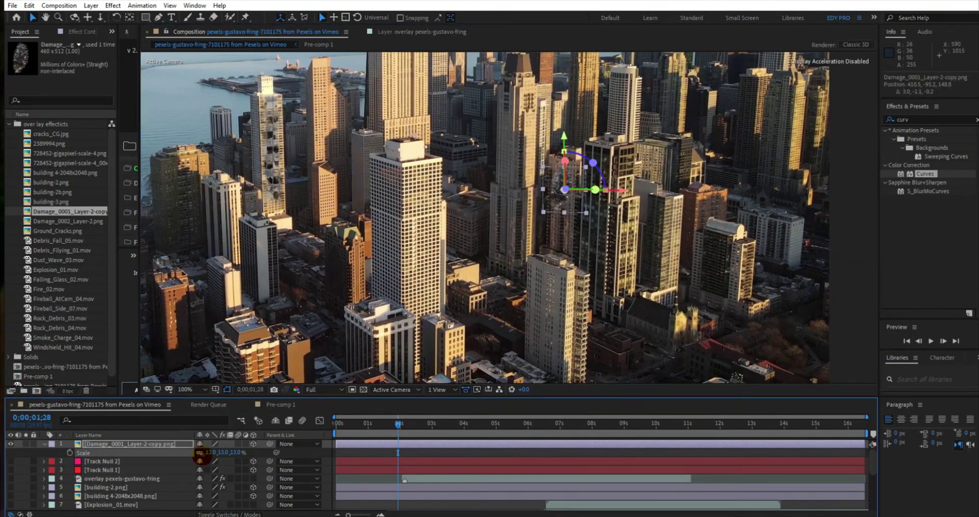
pyautogui.moveTo(562, 217); pyautogui.dragTo(582, 293)
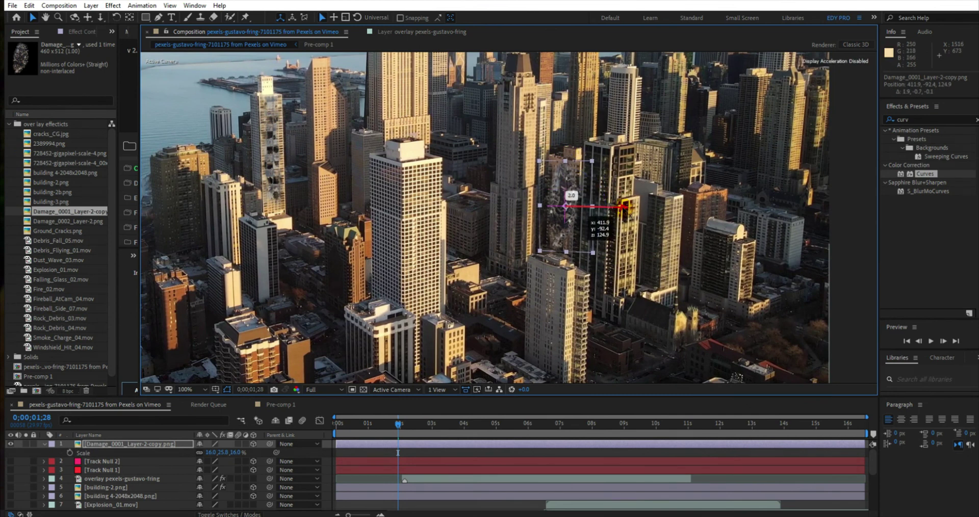
pyautogui.moveTo(677, 427); pyautogui.dragTo(505, 445)
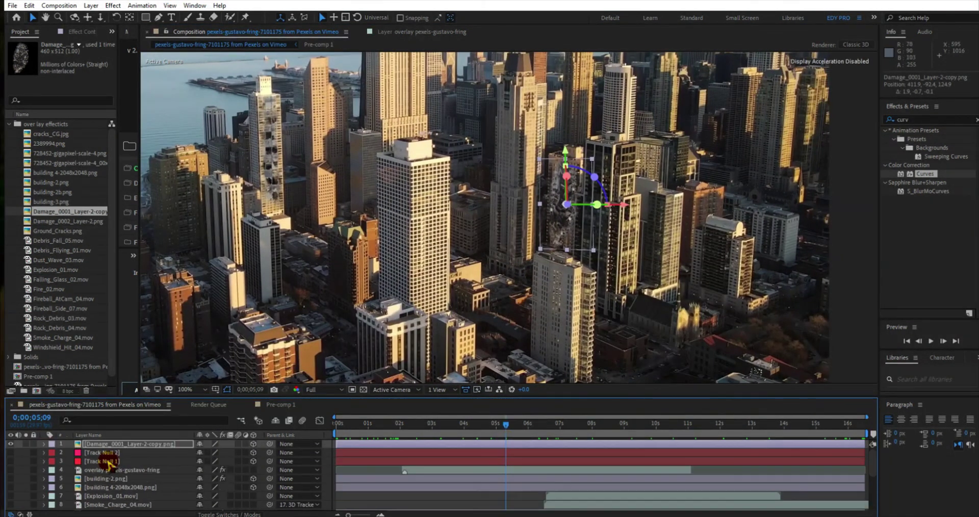
# Step: Move the damage layer beneath Explosion_01.mov at the explosion's start
pyautogui.click(105, 495)
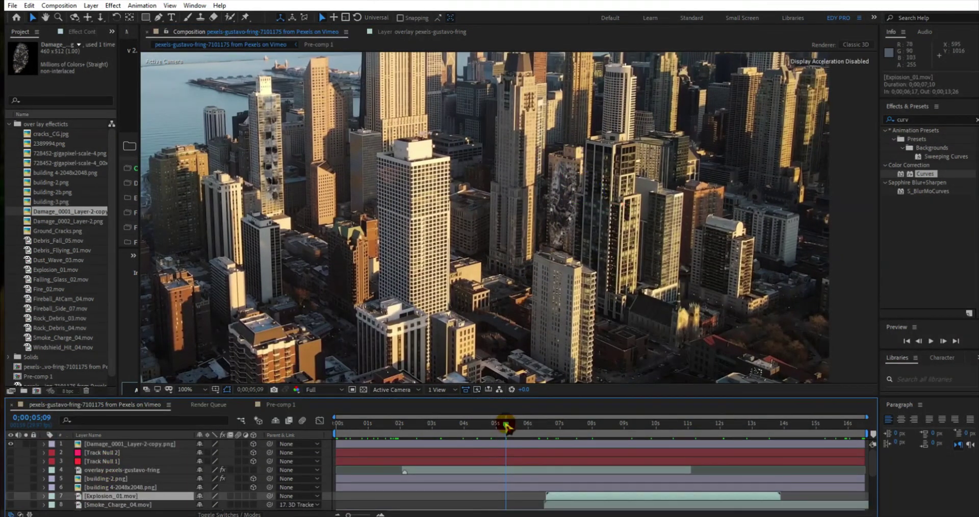
pyautogui.moveTo(509, 426); pyautogui.dragTo(605, 435)
pyautogui.moveTo(163, 445); pyautogui.dragTo(122, 498)
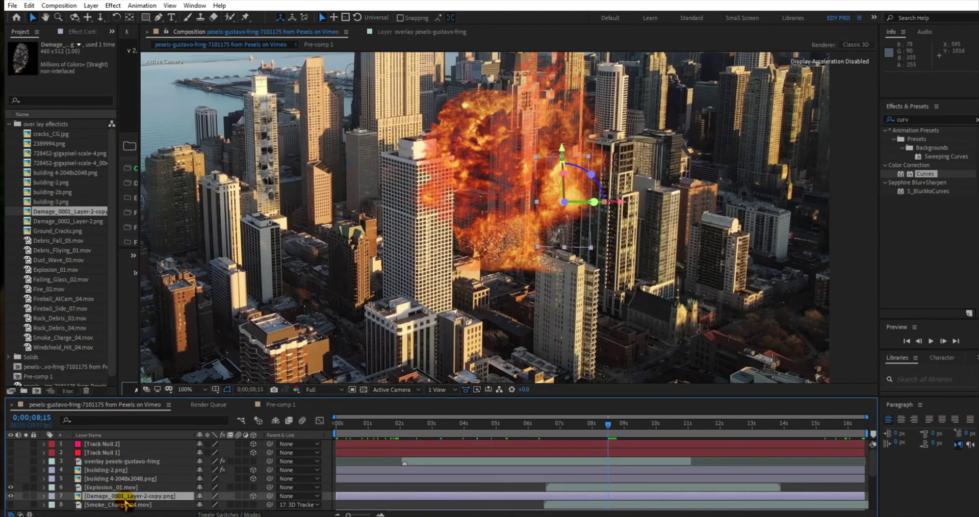
# Step: Keyframe the damage layer's Opacity from 0% so it appears only after the explosion
pyautogui.click(586, 497)
pyautogui.moveTo(598, 434); pyautogui.dragTo(585, 430)
pyautogui.press('t')
pyautogui.click(70, 505)
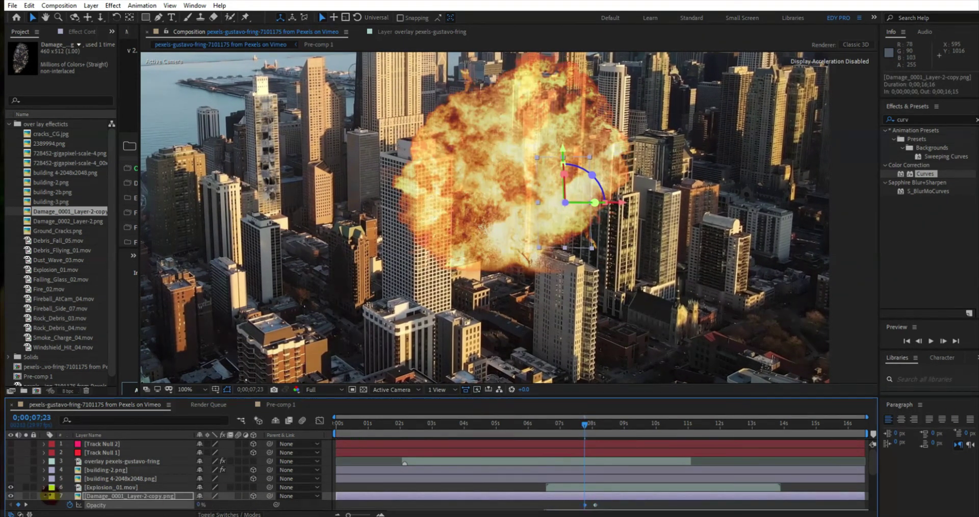
pyautogui.moveTo(498, 423); pyautogui.dragTo(732, 423)
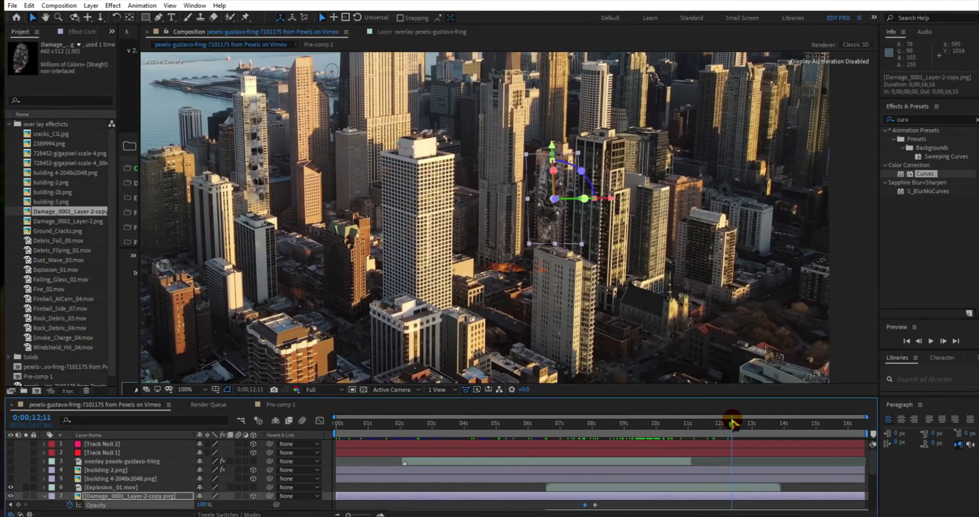
pyautogui.moveTo(732, 423); pyautogui.dragTo(554, 423)
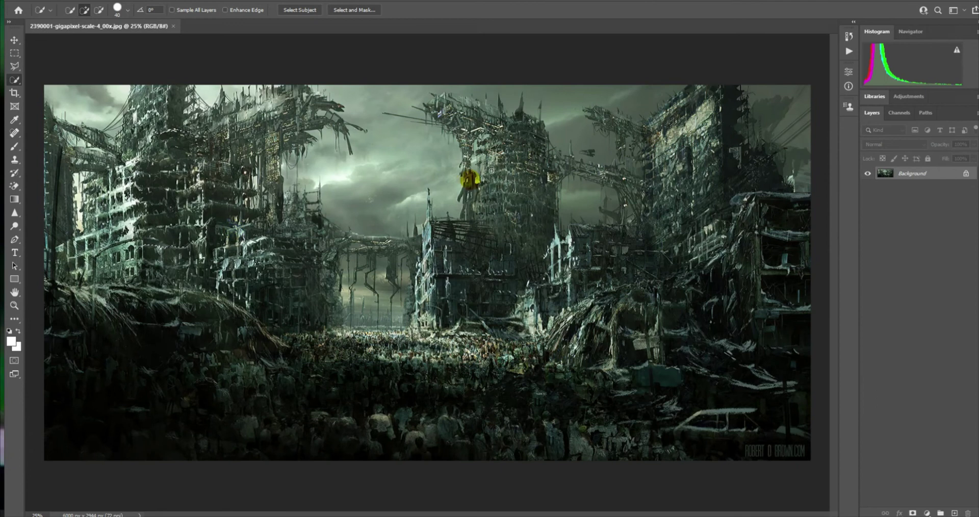
# Step: Apply the feathered mask to the building patch and crop tightly around it
pyautogui.click(912, 512)
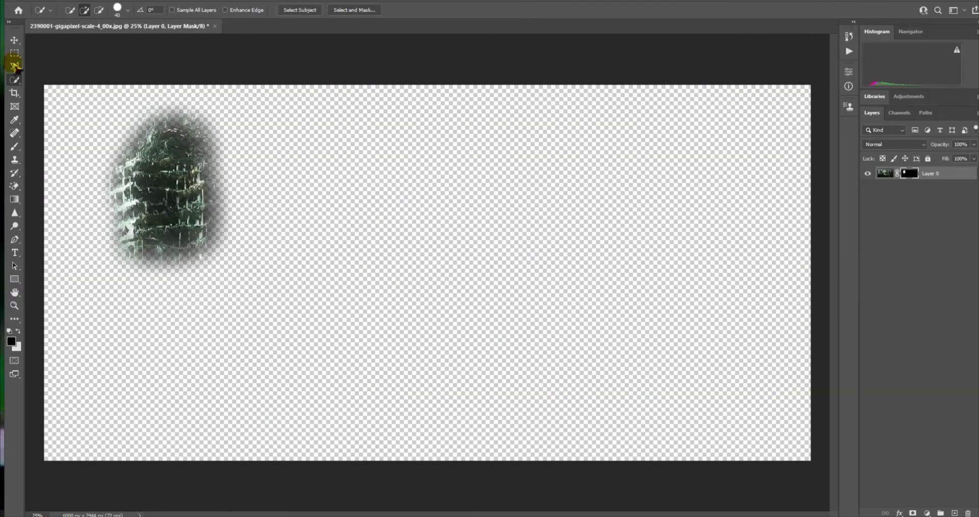
pyautogui.click(14, 93)
pyautogui.moveTo(44, 86); pyautogui.dragTo(66, 92)
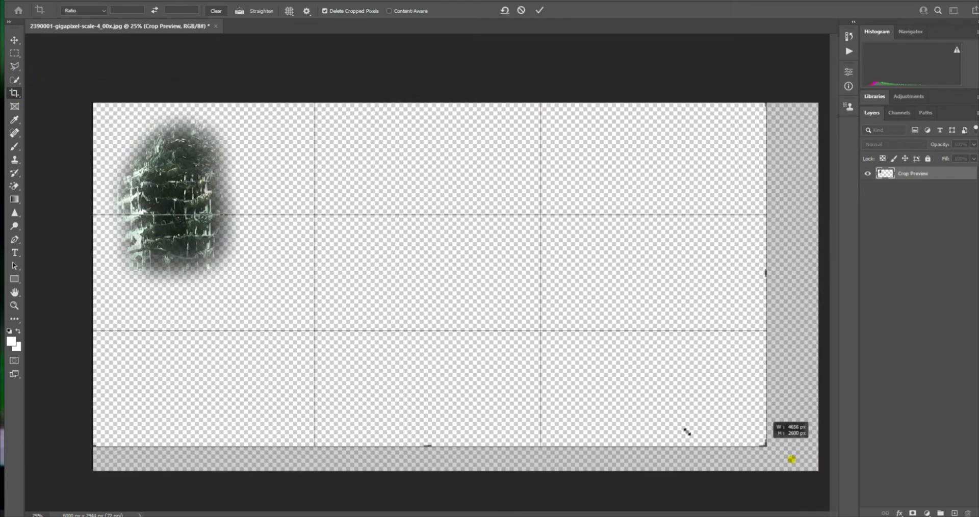
pyautogui.moveTo(810, 461); pyautogui.dragTo(516, 379)
pyautogui.click(539, 10)
# Step: Export the cropped patch as a PNG with Export As
pyautogui.click(26, 1)
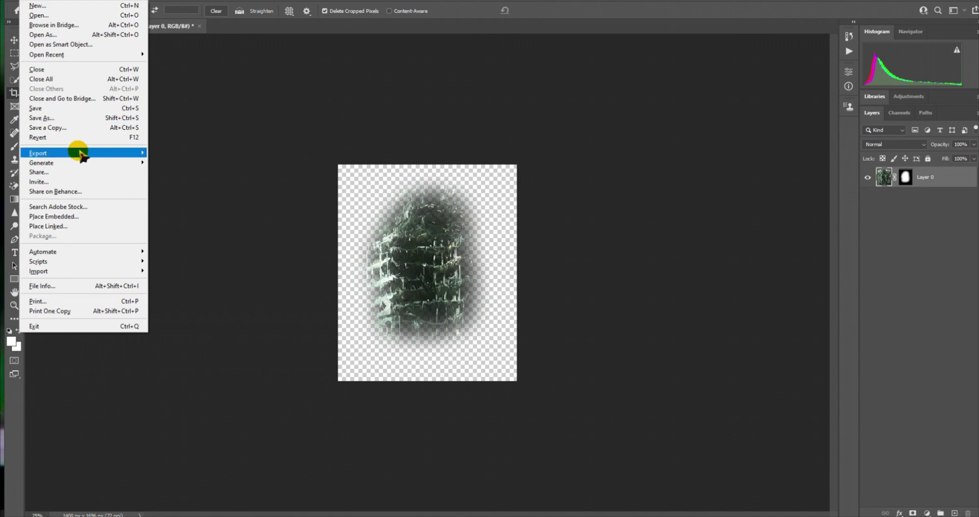
pyautogui.moveTo(77, 153)
pyautogui.click(182, 163)
pyautogui.click(754, 445)
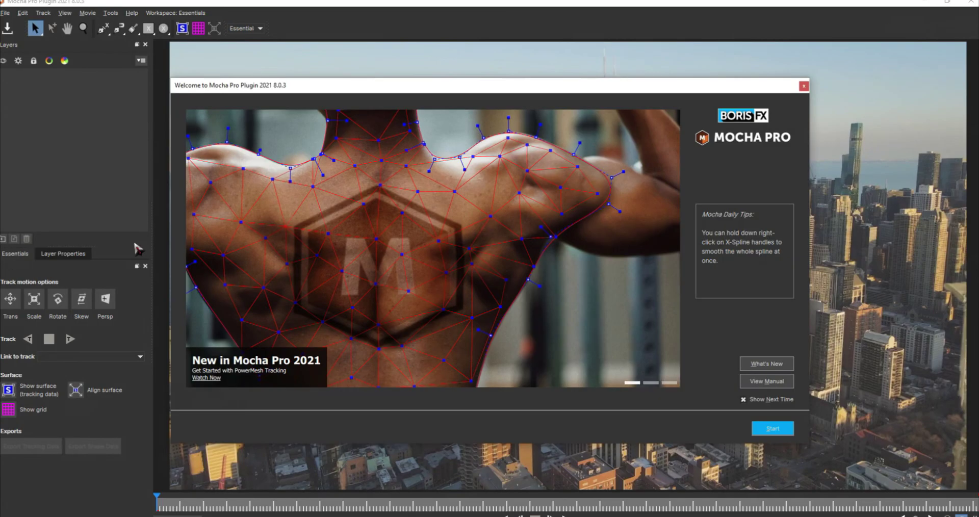
# Step: Close the Welcome screen and draw a closed X-Spline around the tall tower's top as Layer 1
pyautogui.click(768, 432)
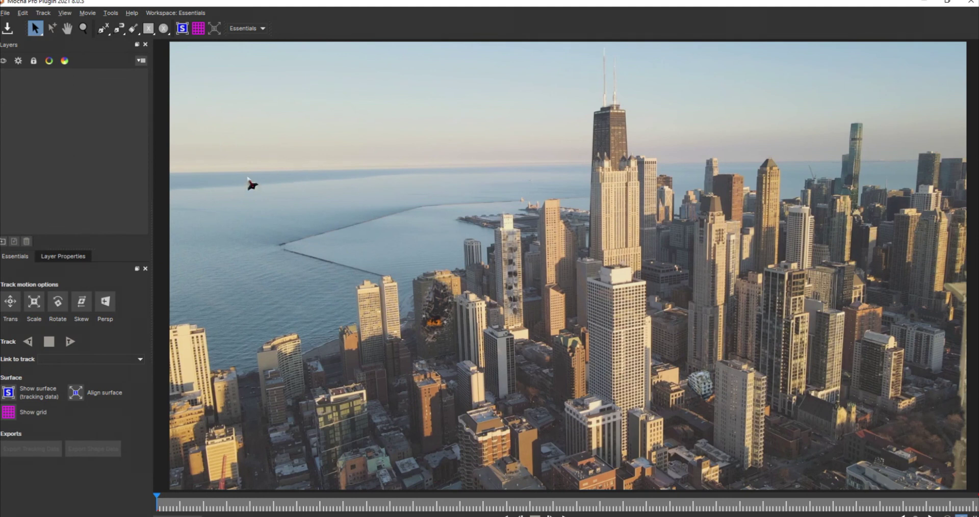
pyautogui.click(103, 31)
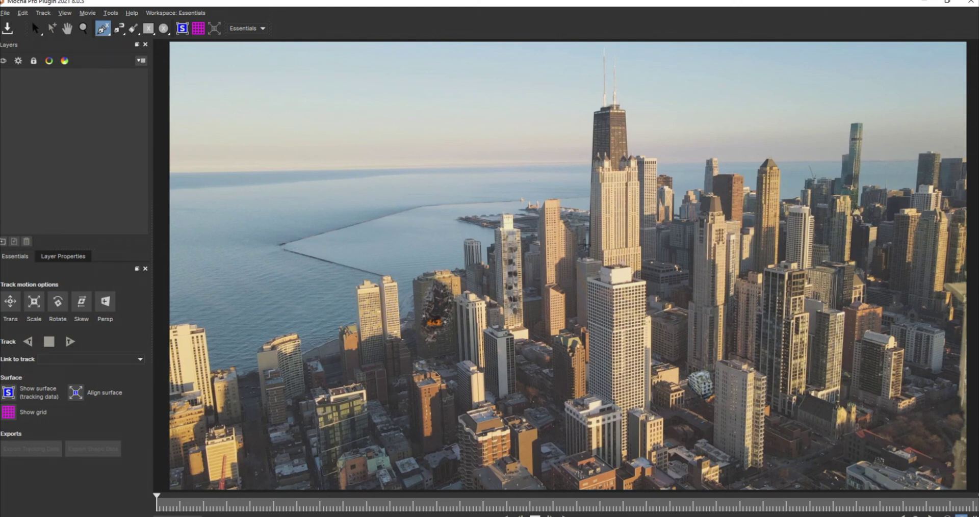
pyautogui.click(586, 254)
pyautogui.click(594, 116)
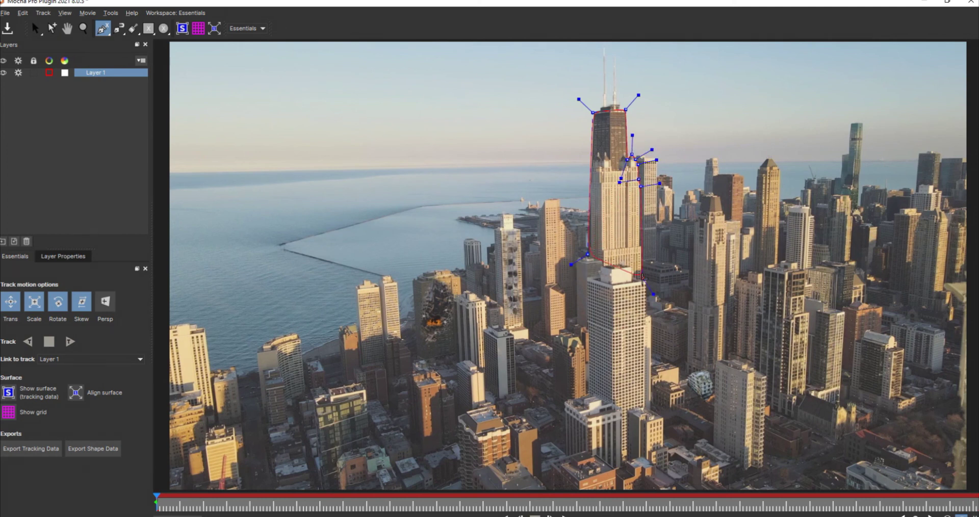
pyautogui.rightClick(643, 256)
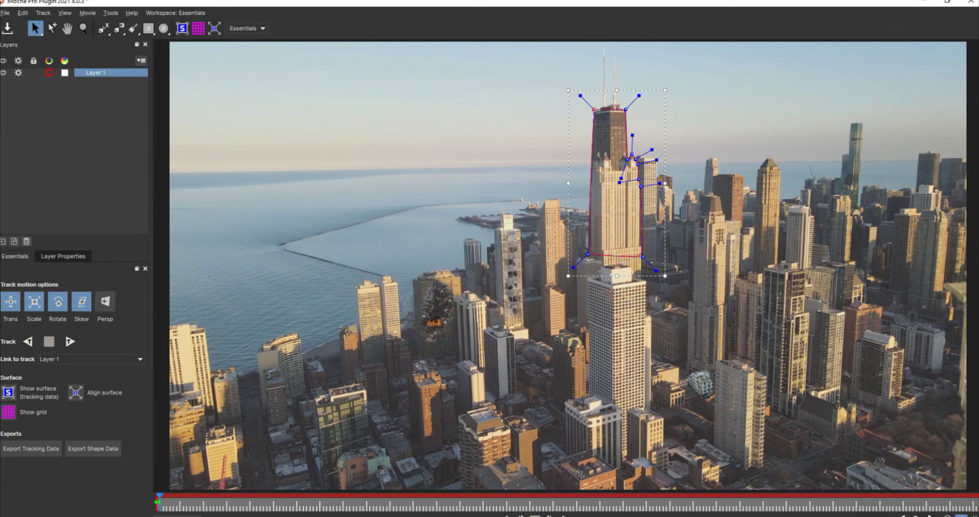
# Step: Draw a new X-Spline around the white building below the tower
pyautogui.click(74, 119)
pyautogui.click(102, 28)
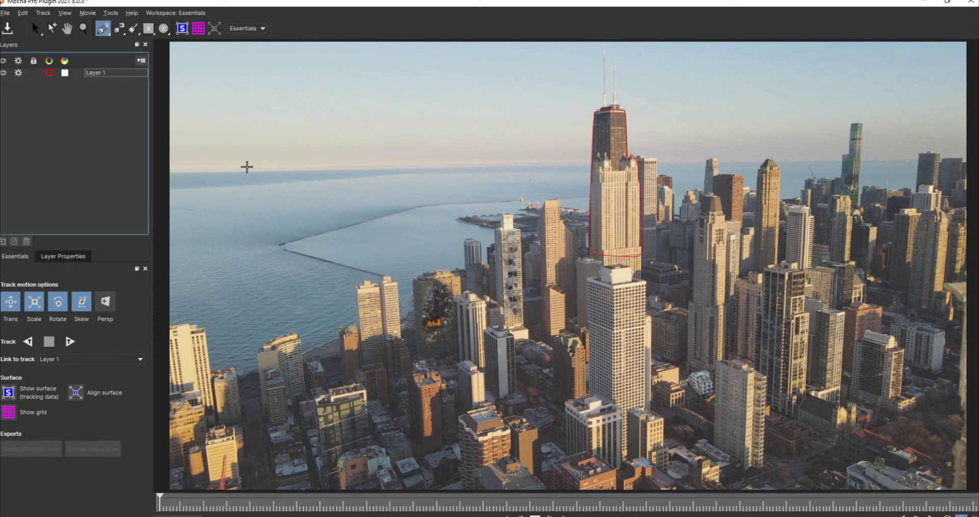
pyautogui.click(589, 403)
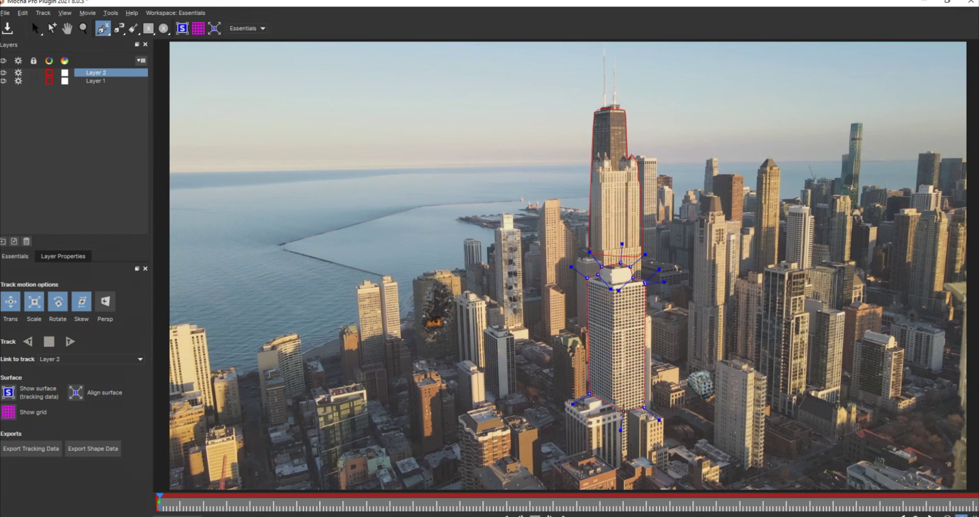
pyautogui.press('s')
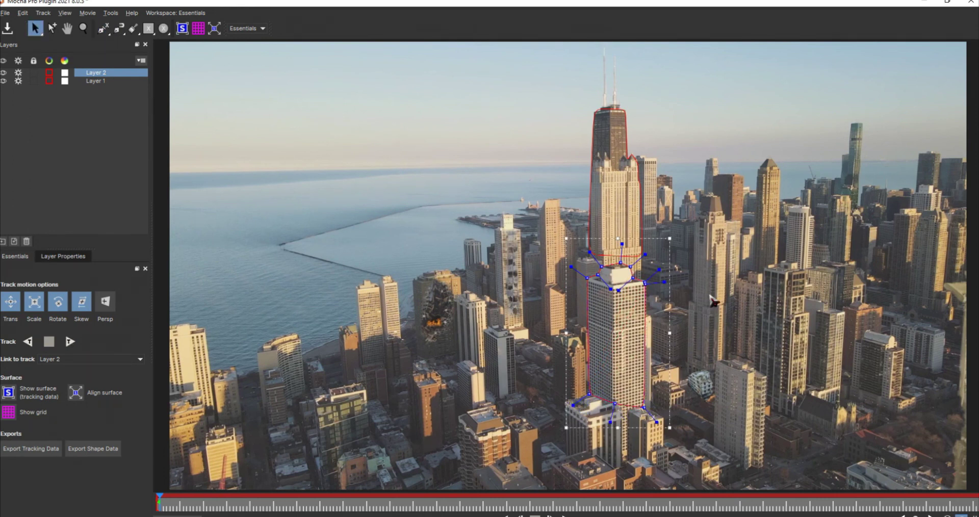
# Step: Colour Layer 2 blue, move it below Layer 1 and enable perspective tracking
pyautogui.click(64, 73)
pyautogui.click(495, 192)
pyautogui.click(537, 183)
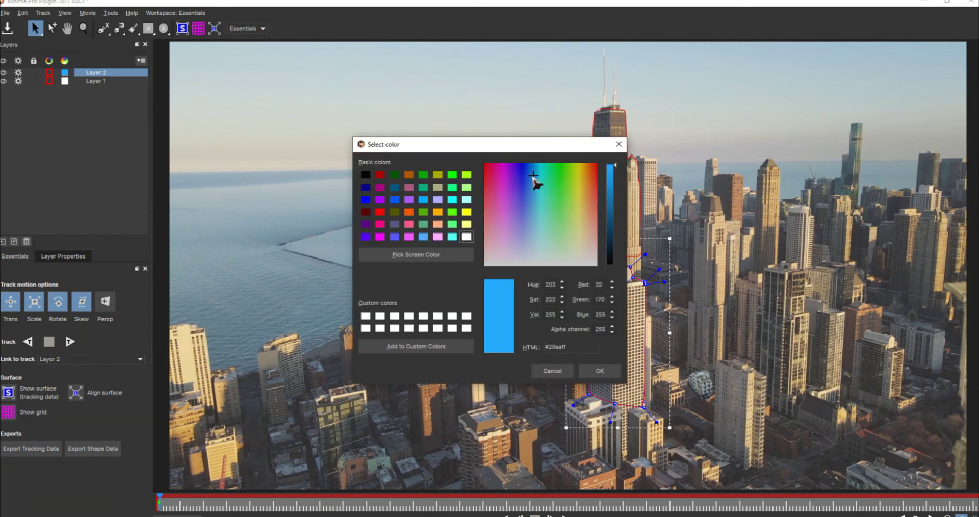
pyautogui.click(550, 369)
pyautogui.moveTo(96, 73); pyautogui.dragTo(99, 84)
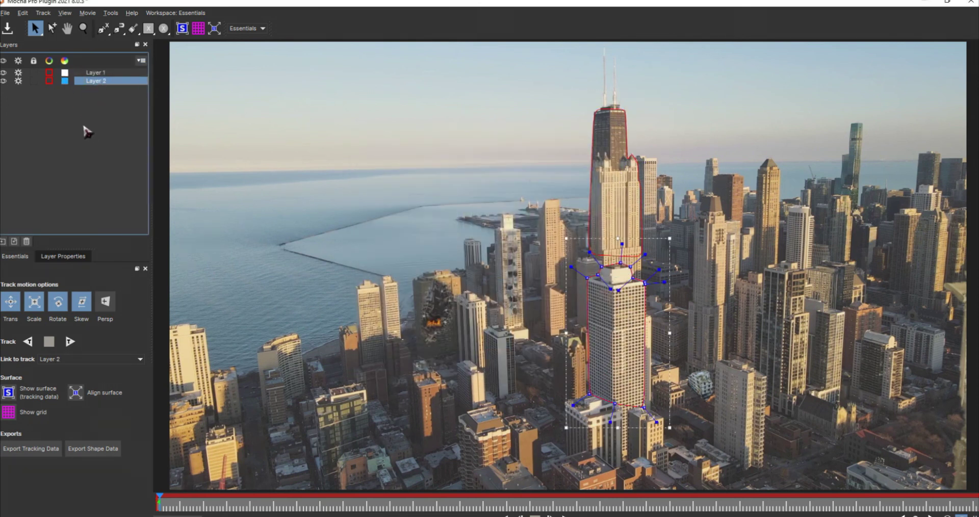
pyautogui.click(105, 308)
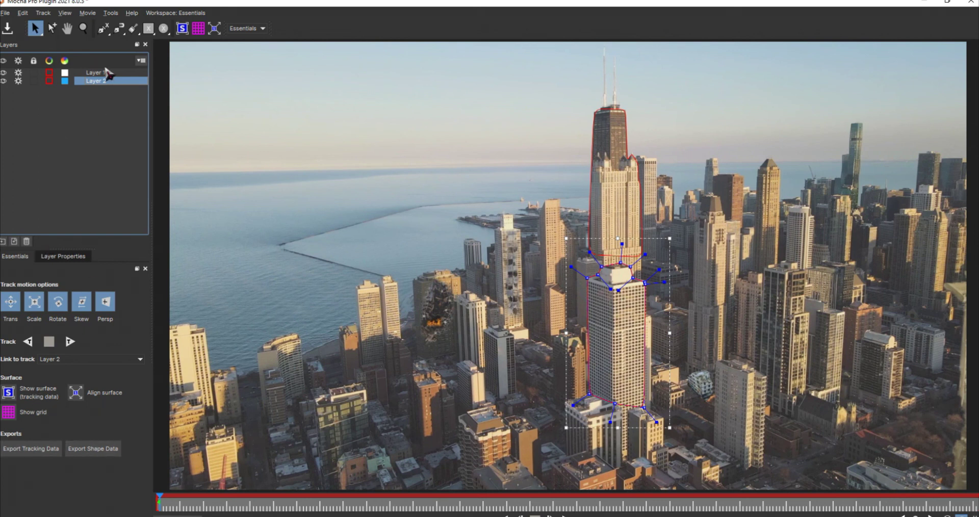
# Step: Go back to an earlier frame and nudge the spline's lower-right point slightly left
pyautogui.click(63, 256)
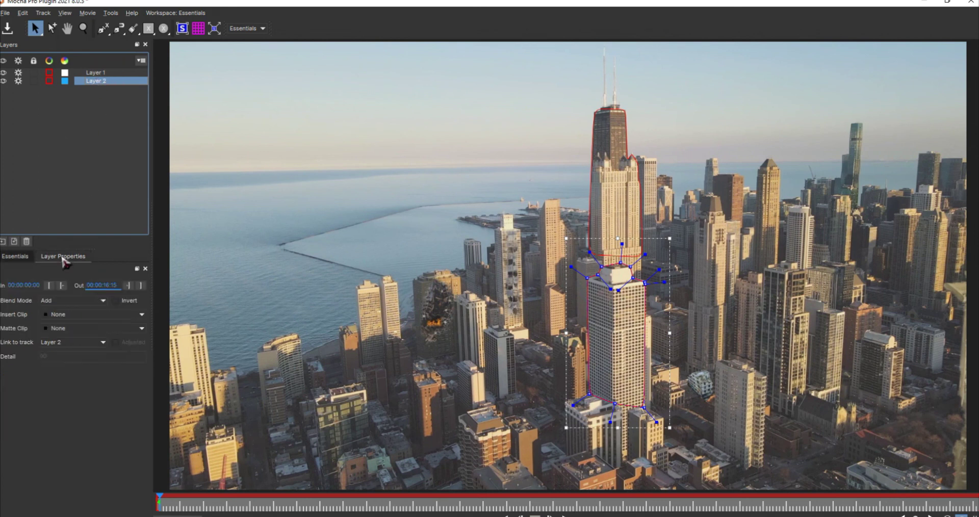
pyautogui.click(17, 259)
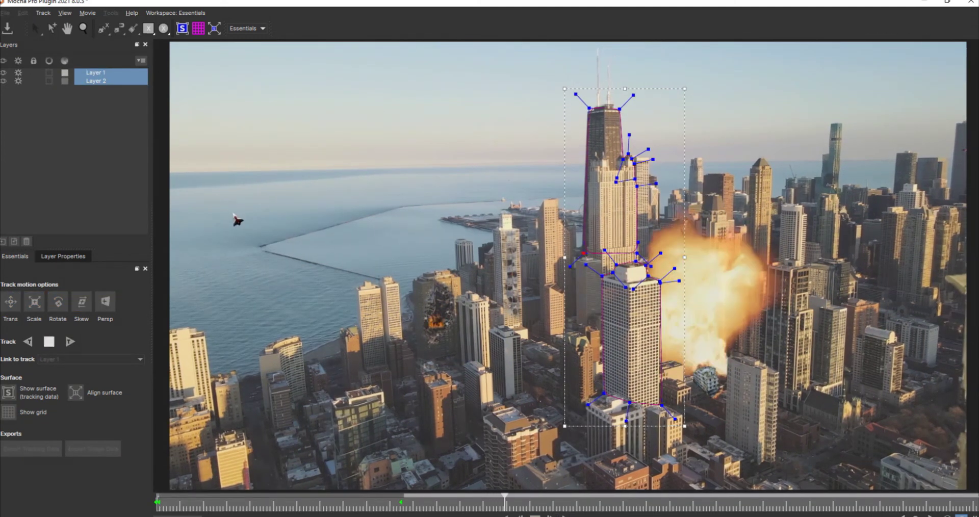
pyautogui.click(504, 497)
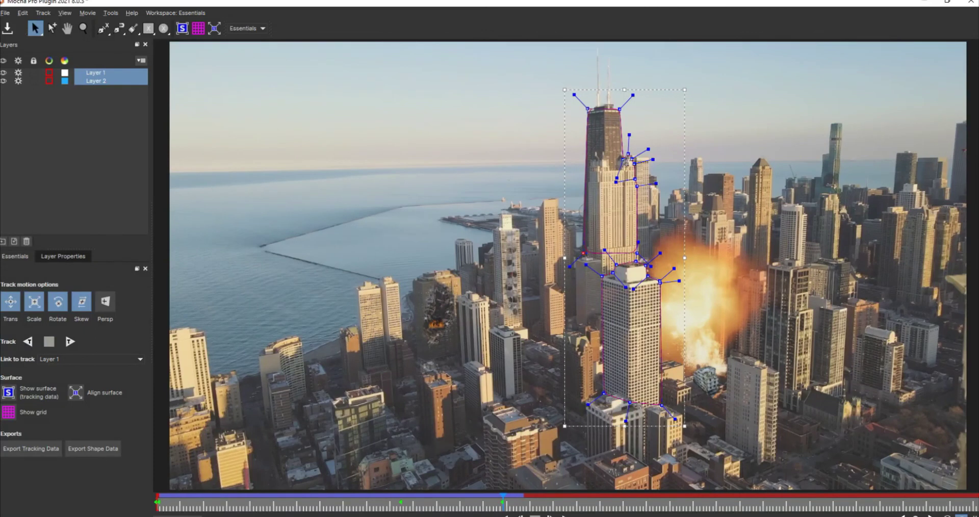
pyautogui.moveTo(661, 405); pyautogui.dragTo(657, 404)
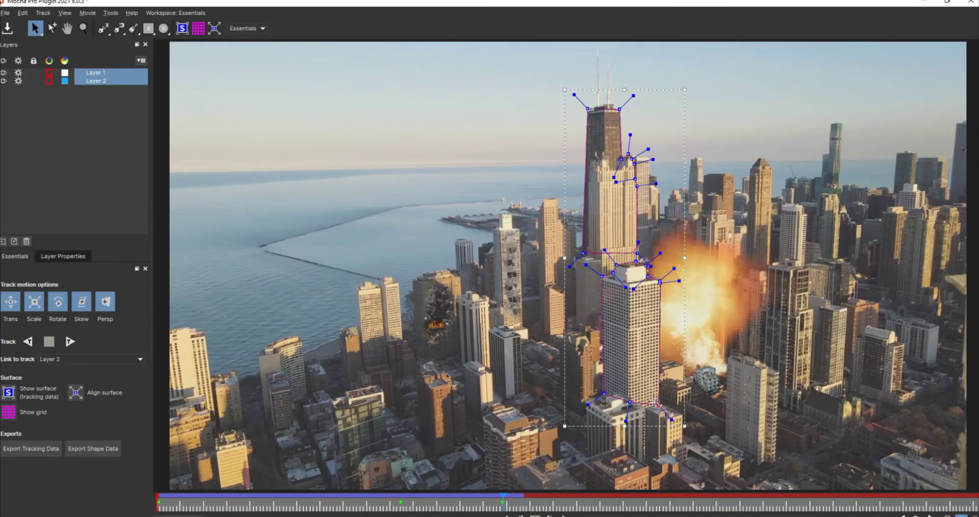
# Step: Track Layer 1 and Layer 2 forward through the clip, then close Mocha
pyautogui.click(70, 341)
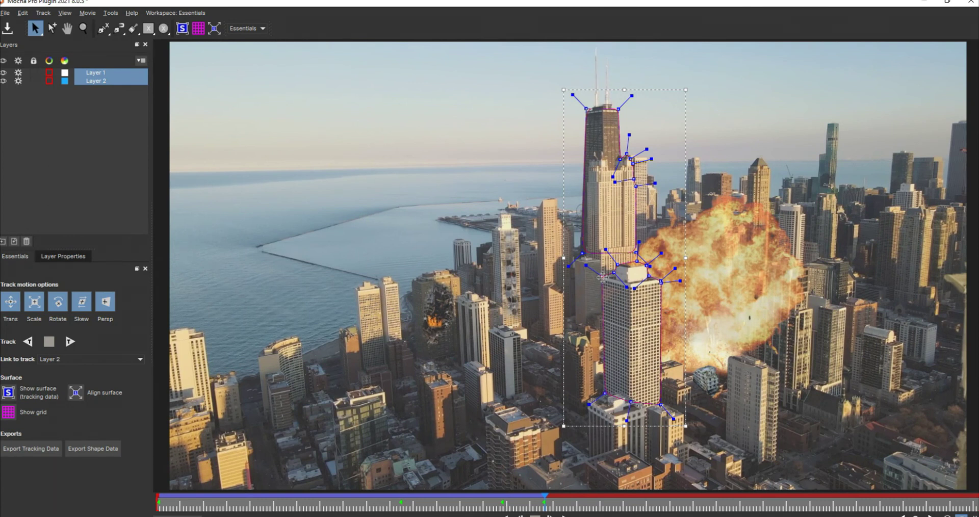
pyautogui.click(70, 341)
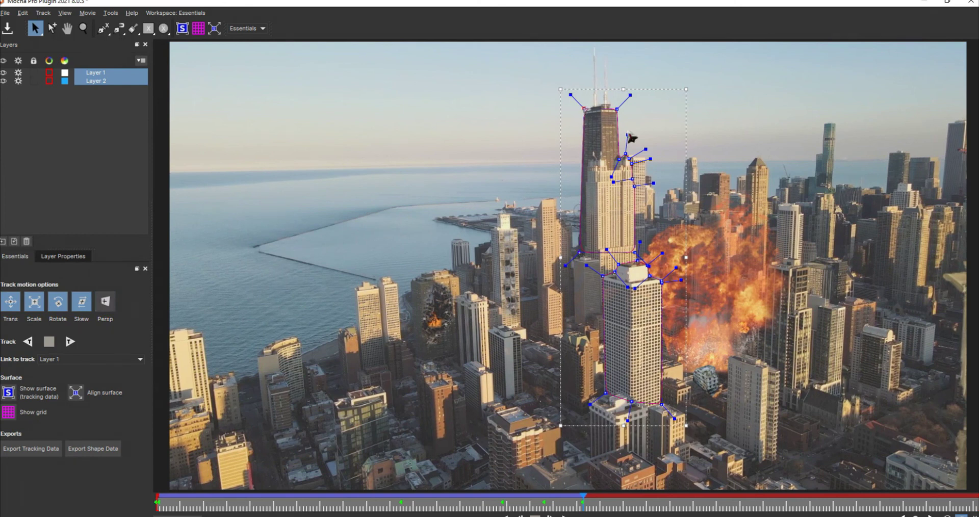
pyautogui.click(70, 341)
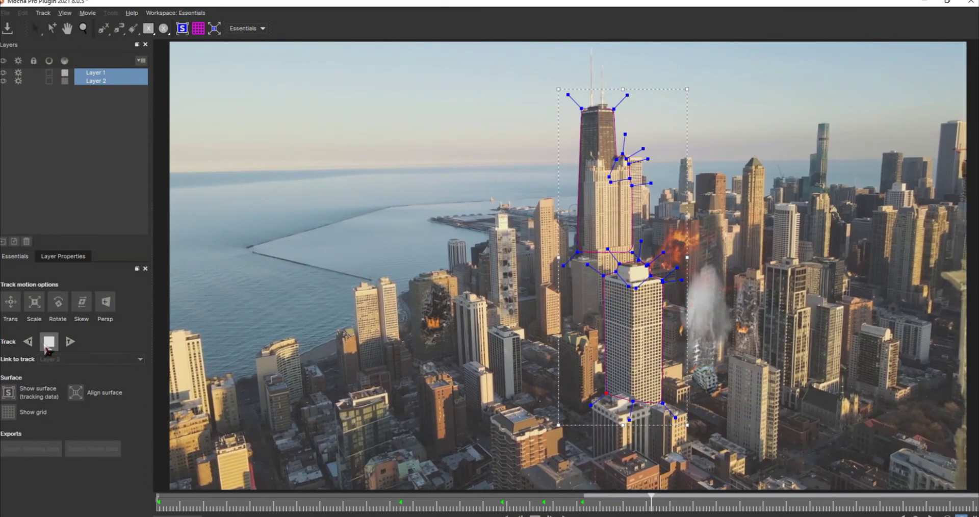
pyautogui.click(48, 345)
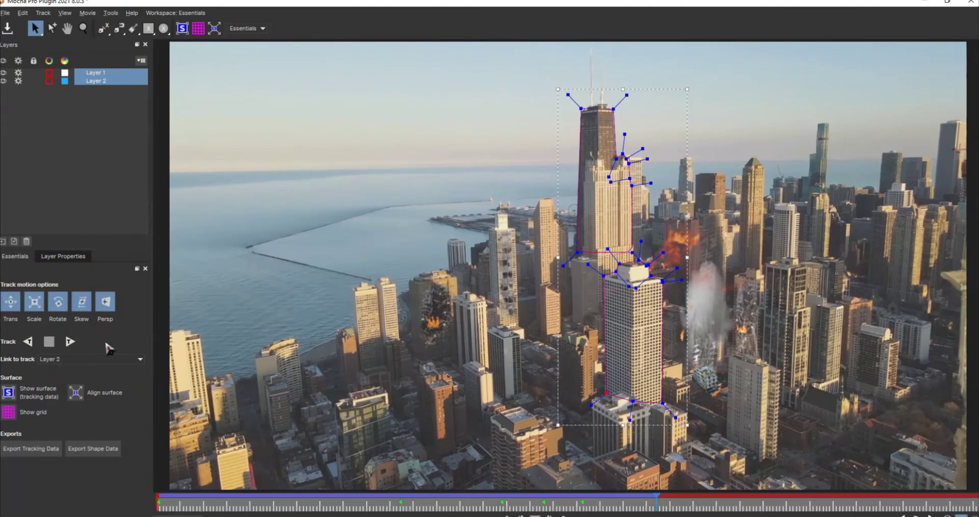
pyautogui.click(71, 342)
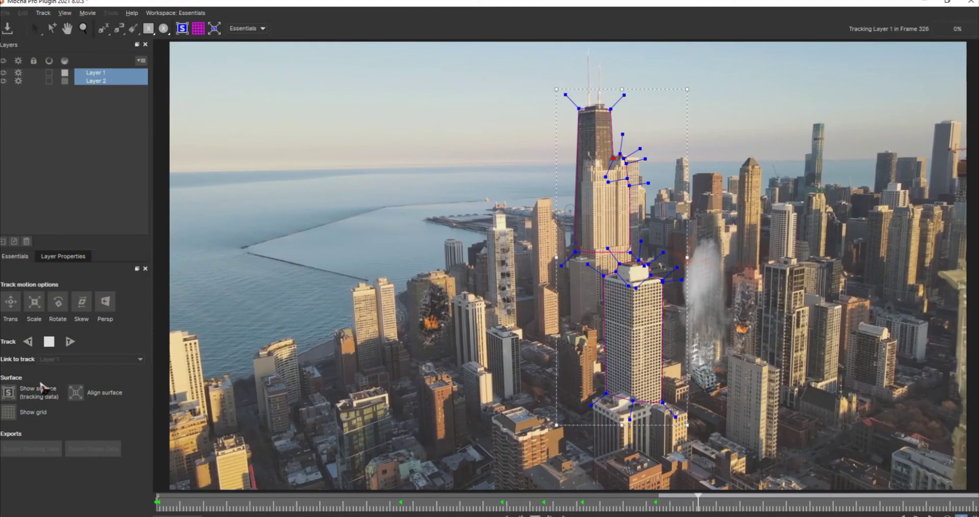
pyautogui.click(48, 342)
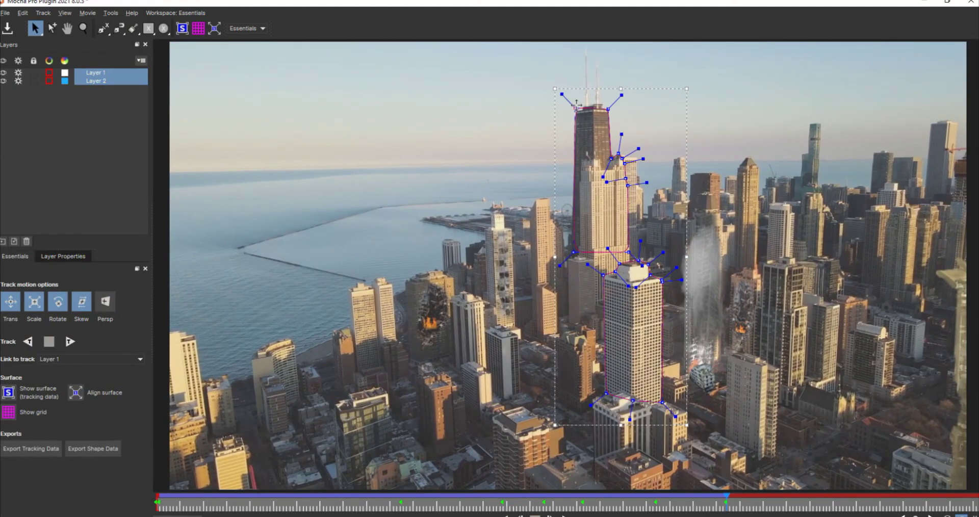
pyautogui.click(71, 342)
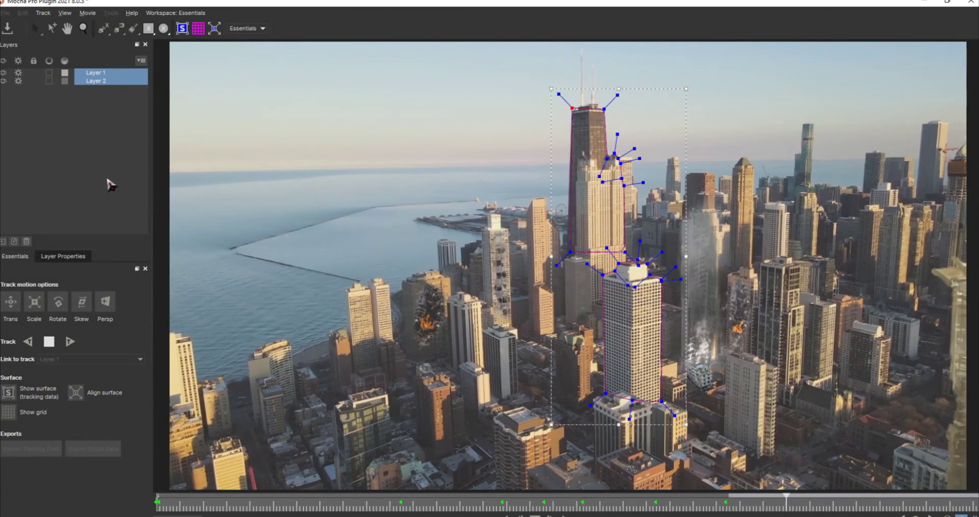
pyautogui.click(49, 341)
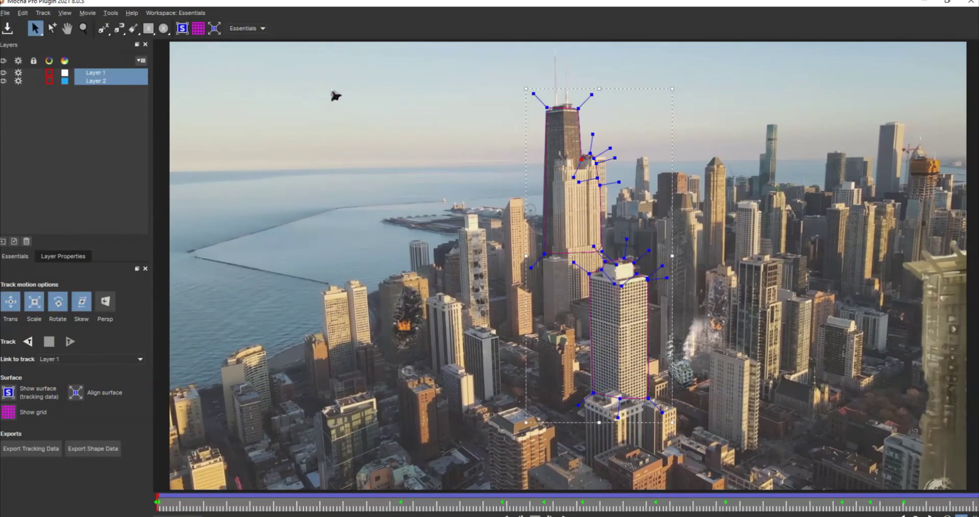
pyautogui.click(967, 3)
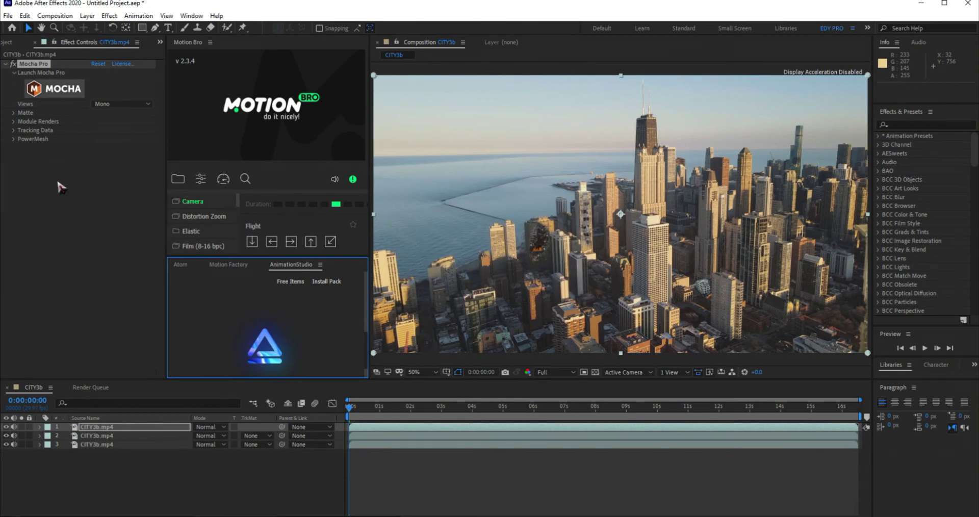
# Step: Create a new dark solid layer named Element
pyautogui.hotkey('ctrl', 'Down')
pyautogui.click(87, 16)
pyautogui.moveTo(214, 27)
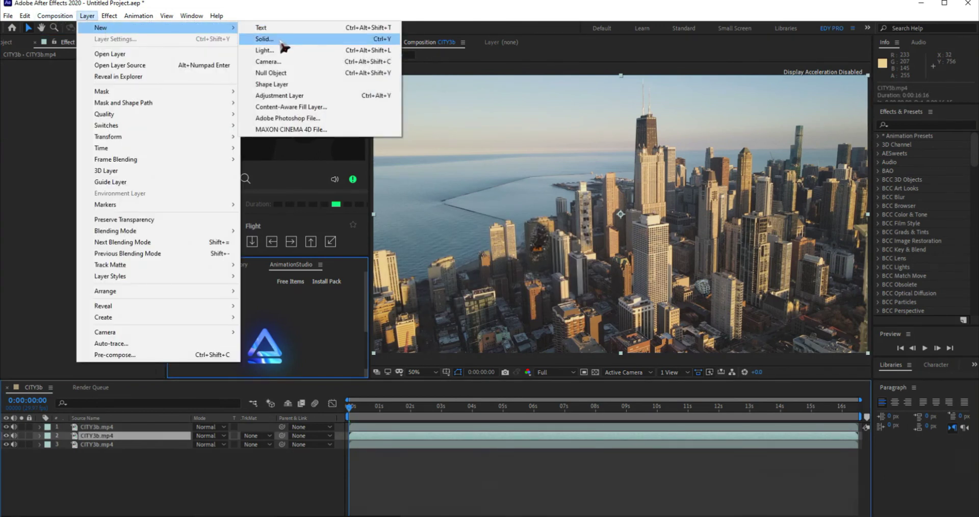
pyautogui.click(282, 39)
pyautogui.write('El')
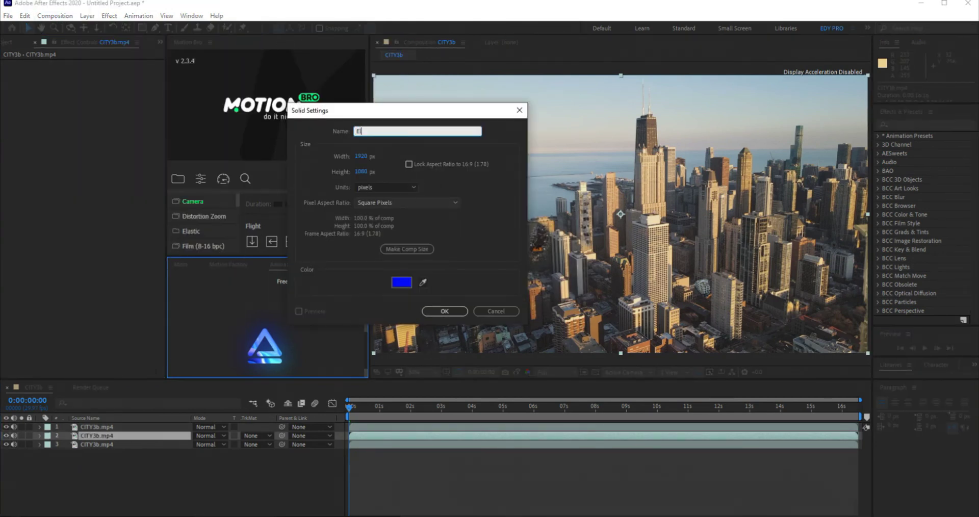
pyautogui.write('ement')
pyautogui.click(402, 282)
pyautogui.click(217, 387)
pyautogui.click(447, 181)
pyautogui.click(443, 311)
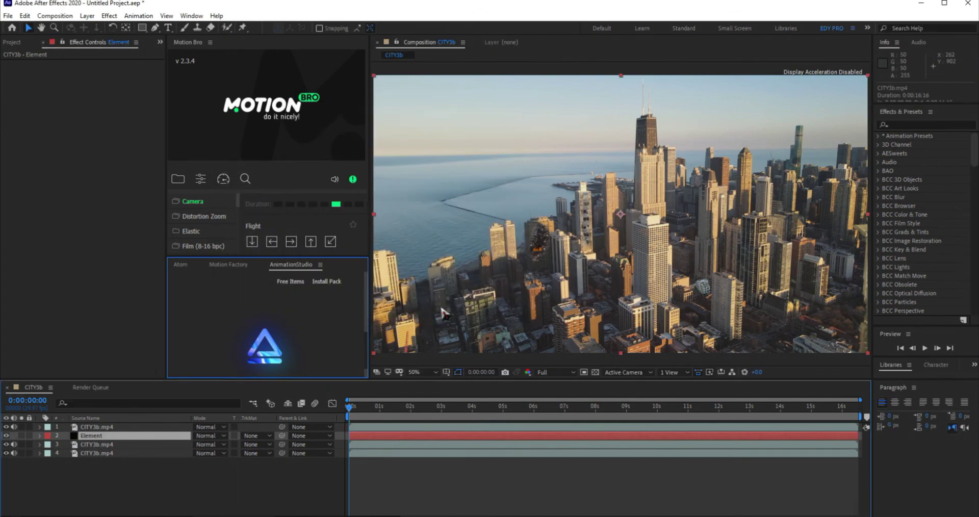
# Step: On the top footage's Mocha Pro effect, enable Module Renders and invert the tracking data, keeping Lens: Undistort
pyautogui.click(109, 16)
pyautogui.moveTo(175, 102)
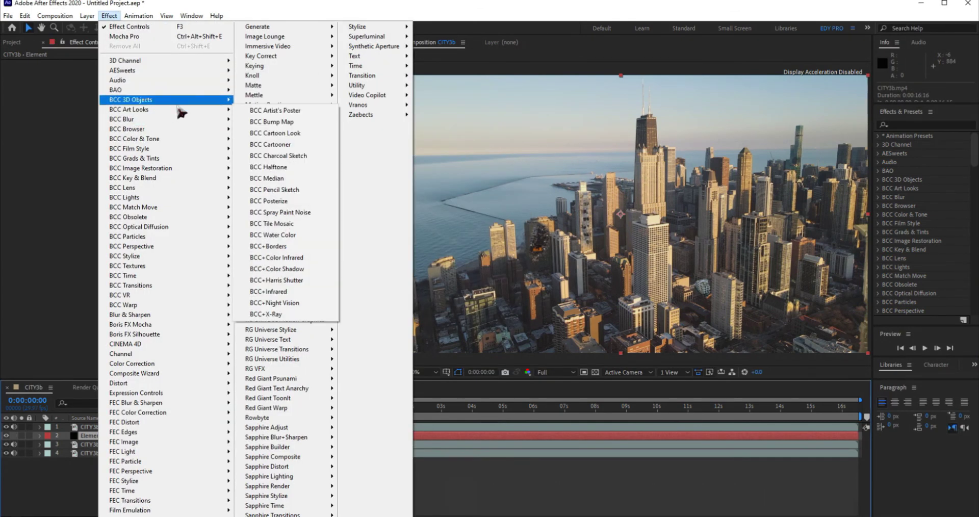
pyautogui.click(97, 427)
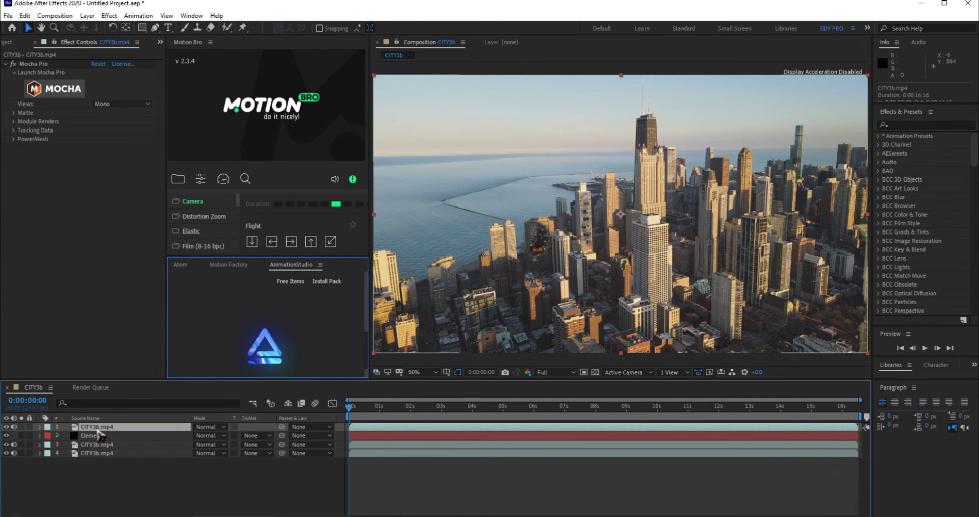
pyautogui.click(14, 123)
pyautogui.click(94, 130)
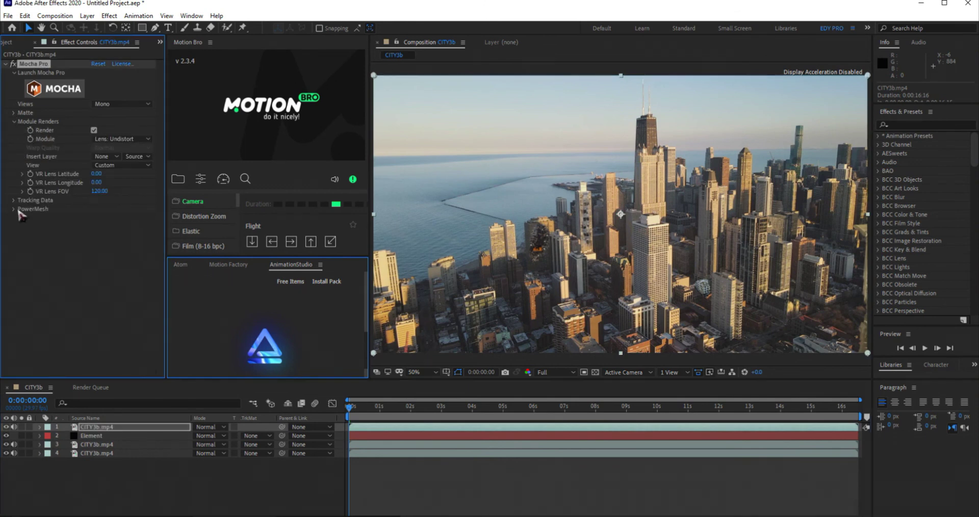
pyautogui.click(14, 200)
pyautogui.click(93, 217)
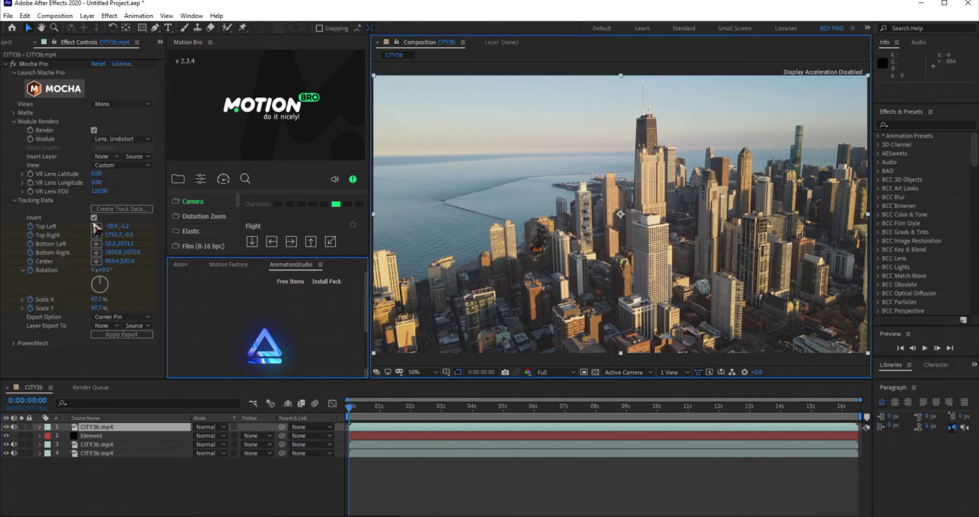
pyautogui.click(146, 141)
pyautogui.click(138, 136)
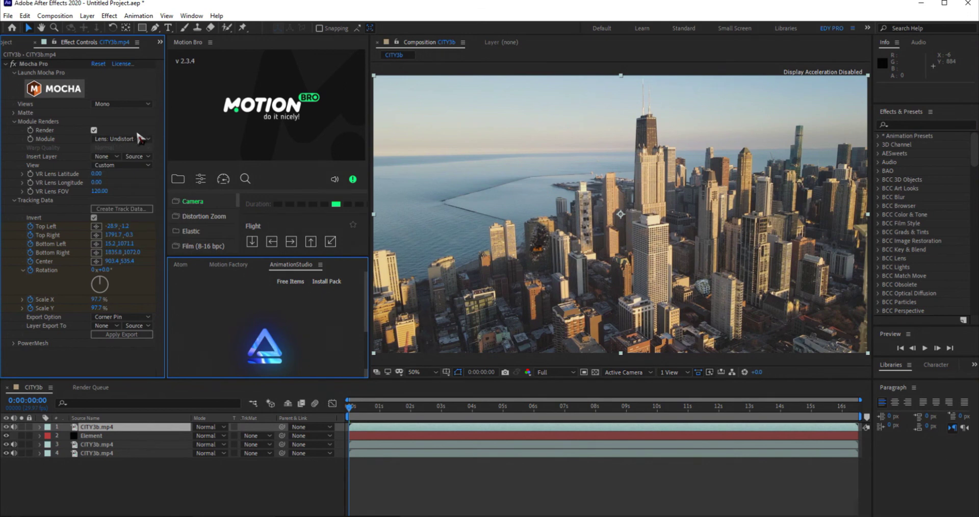
# Step: Preview the Mocha matte, then turn on Apply Matte for the footage
pyautogui.click(13, 113)
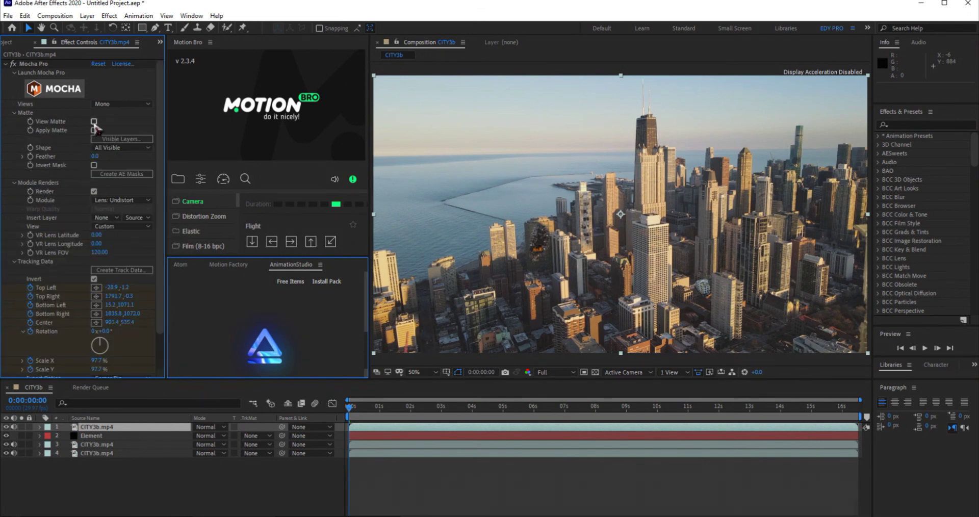
pyautogui.click(94, 122)
pyautogui.click(94, 121)
pyautogui.click(93, 130)
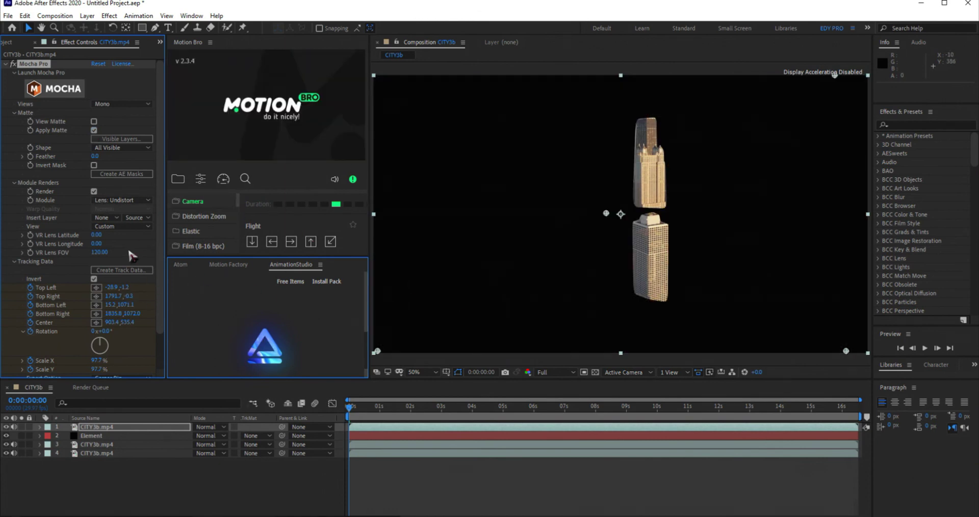
# Step: Add a Video Copilot effect to the Element layer
pyautogui.click(92, 435)
pyautogui.click(109, 15)
pyautogui.moveTo(359, 97)
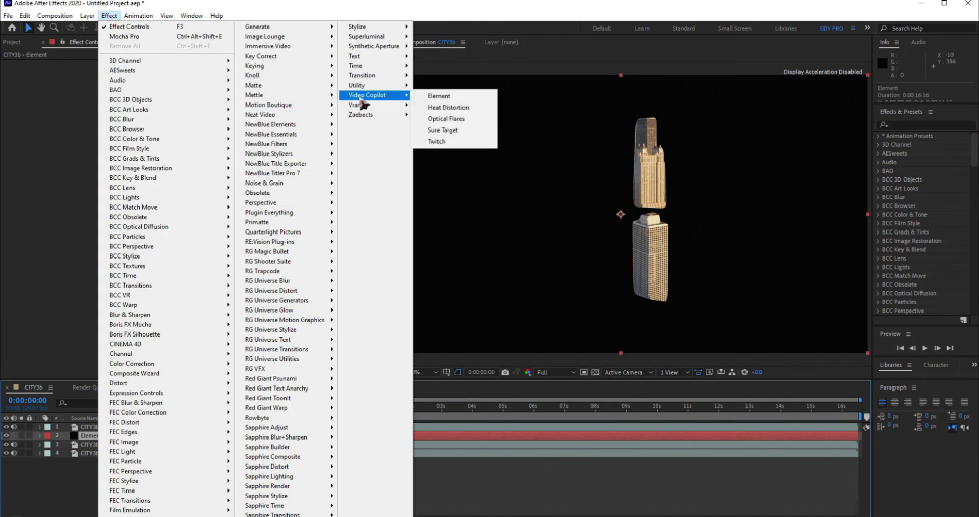
pyautogui.click(423, 97)
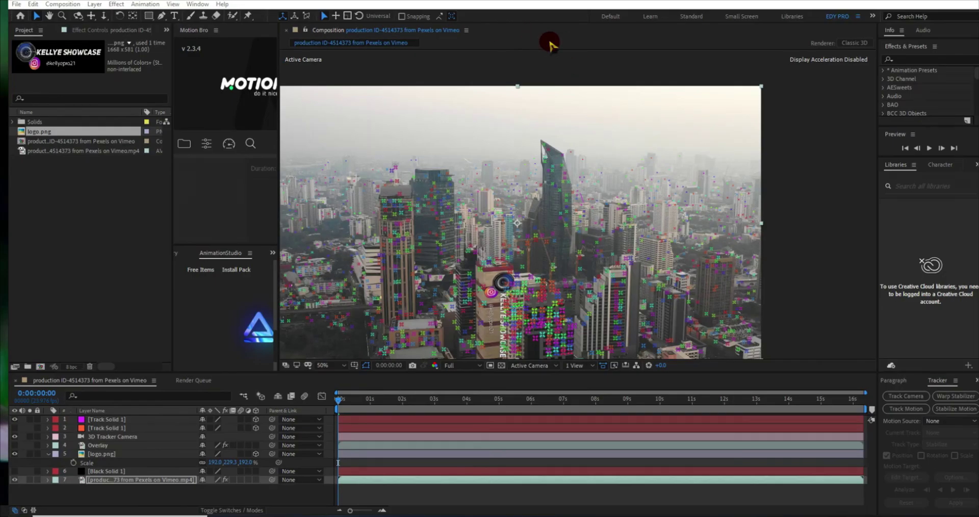
# Step: Save the project, then drag Explosion 5, Fire and SmokePlumeClip from the Effects folder into it
pyautogui.click(16, 4)
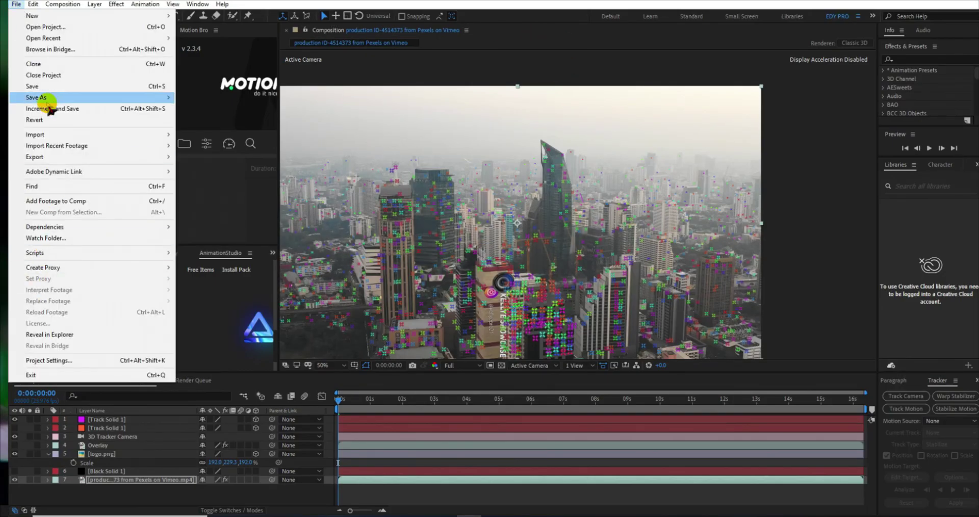
pyautogui.click(49, 108)
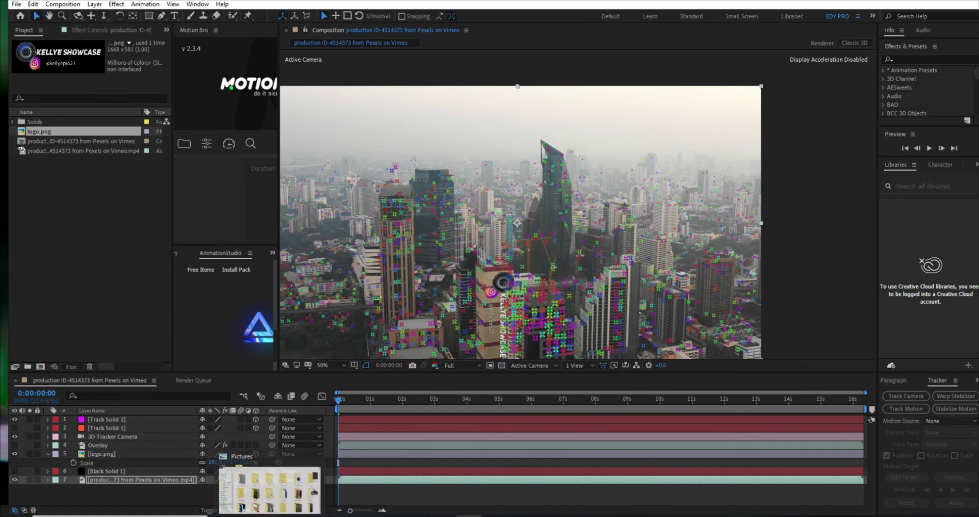
pyautogui.click(270, 486)
pyautogui.scroll(-3, 663, 229)
pyautogui.click(638, 264)
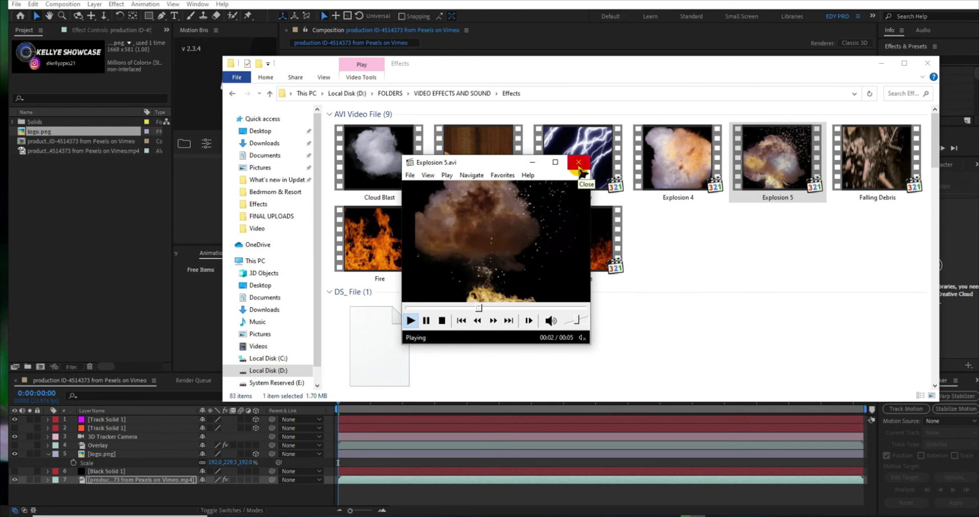
pyautogui.click(578, 163)
pyautogui.moveTo(769, 162)
pyautogui.mouseDown()
pyautogui.moveTo(64, 291)
pyautogui.moveTo(140, 254)
pyautogui.mouseUp()
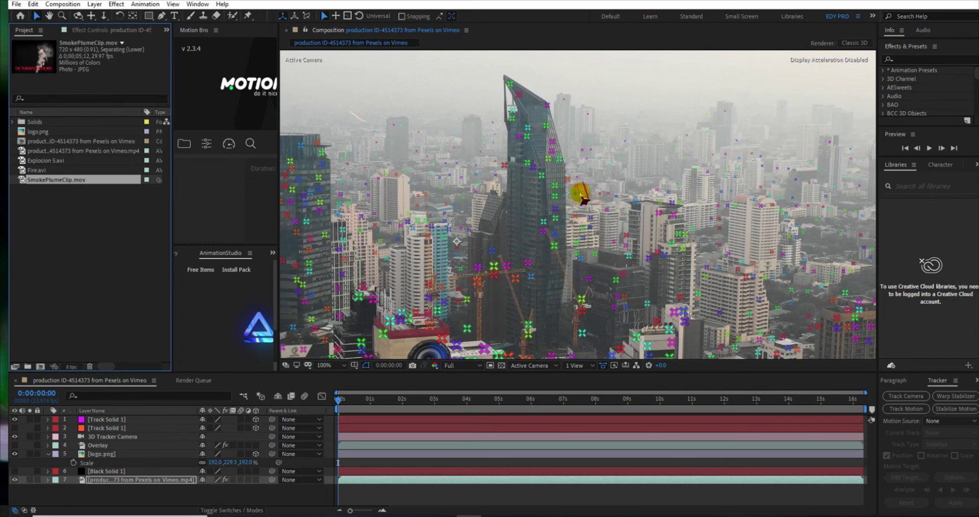
# Step: Tilt Track Solid 1 onto the building's plane and add the explosion, fire and smoke clips to the comp
pyautogui.scroll(4, 586, 193)
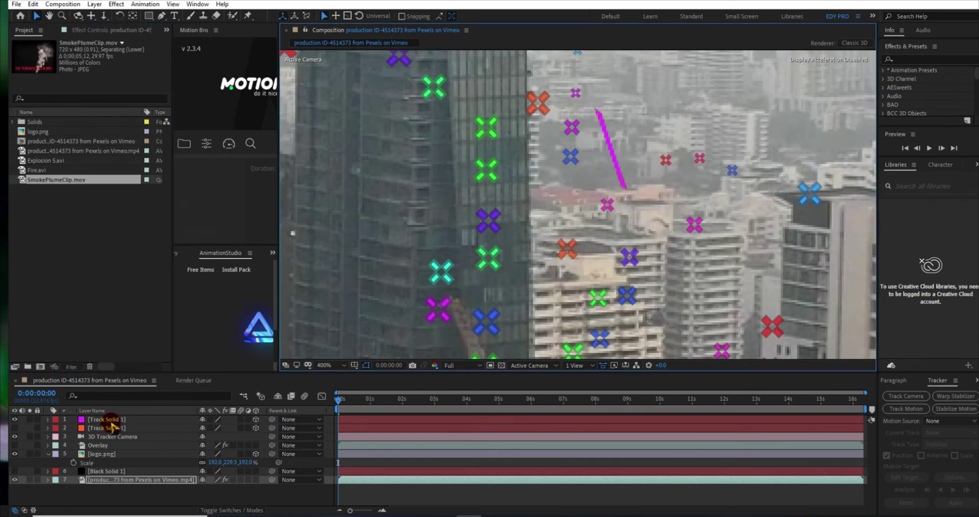
pyautogui.click(111, 421)
pyautogui.moveTo(632, 135)
pyautogui.mouseDown()
pyautogui.moveTo(618, 140)
pyautogui.moveTo(642, 141)
pyautogui.mouseUp()
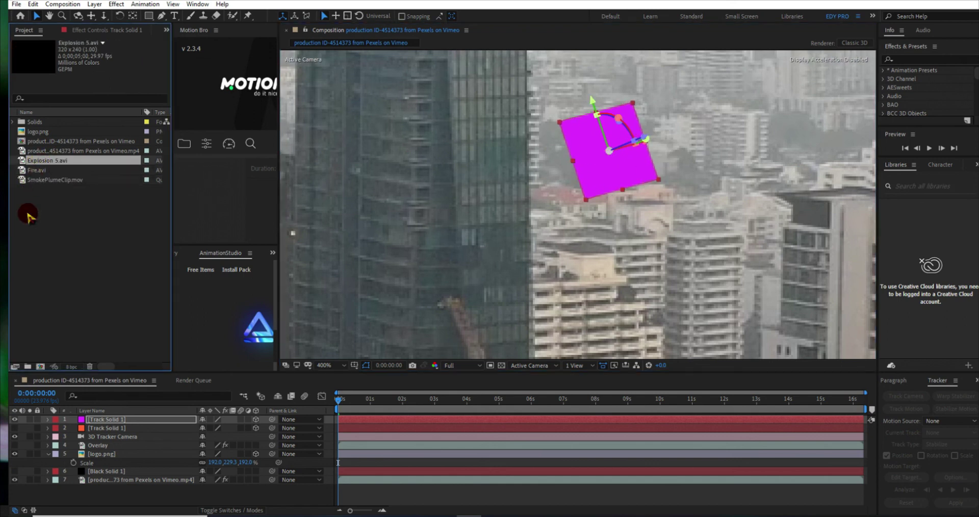
pyautogui.keyDown('shift'); pyautogui.click(33, 160); pyautogui.keyUp('shift')
pyautogui.moveTo(33, 160)
pyautogui.mouseDown()
pyautogui.moveTo(114, 196)
pyautogui.moveTo(591, 152)
pyautogui.mouseUp()
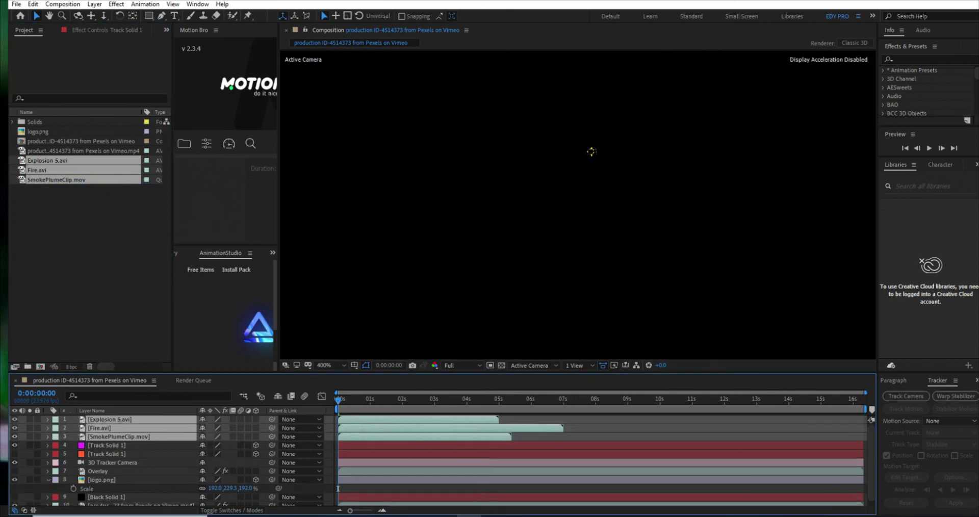
# Step: Hide the fire and smoke layers and shrink the explosion's Scale to 17%
pyautogui.scroll(-2, 510, 227)
pyautogui.scroll(-2, 562, 219)
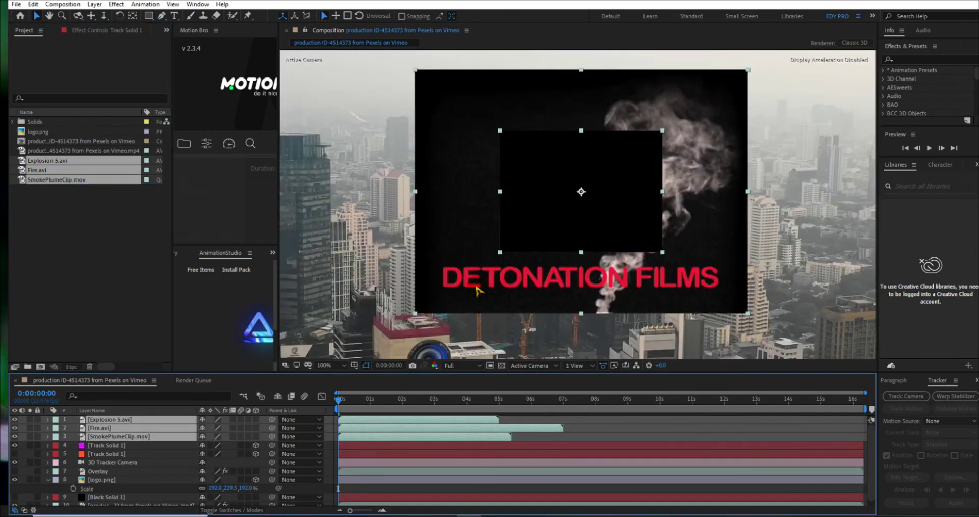
pyautogui.click(14, 428)
pyautogui.click(419, 422)
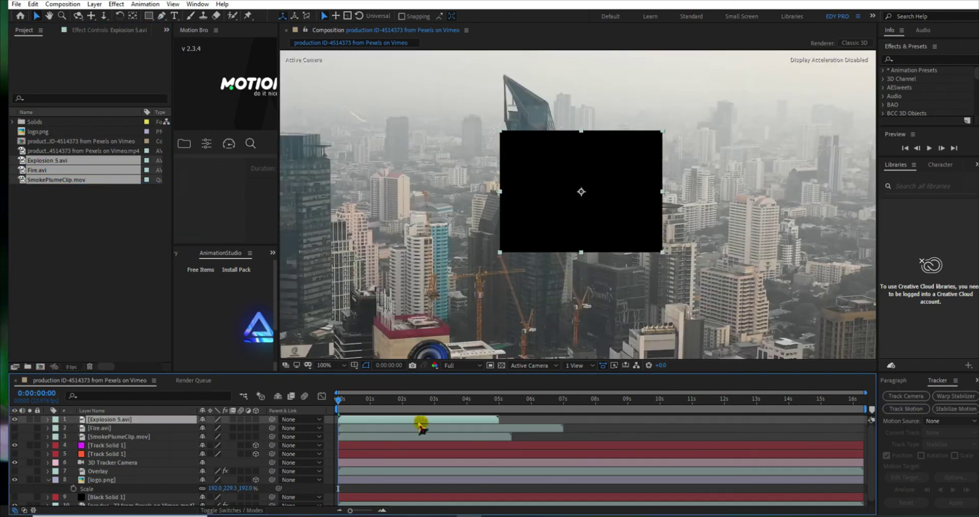
pyautogui.click(345, 411)
pyautogui.press('s')
pyautogui.moveTo(213, 428); pyautogui.dragTo(184, 438)
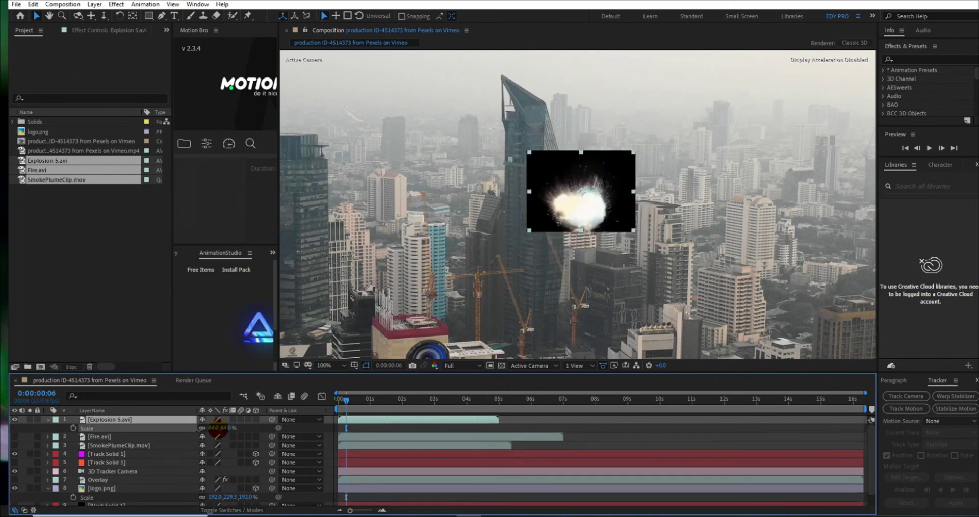
# Step: Compare Add, Multiply and Screen blend modes on the explosion, then return it to Normal
pyautogui.click(231, 510)
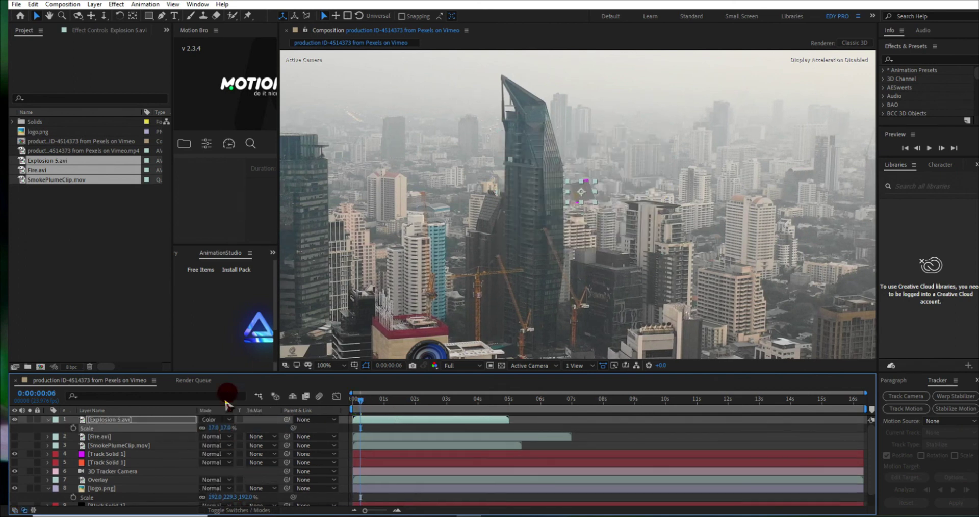
pyautogui.click(211, 419)
pyautogui.click(246, 178)
pyautogui.click(212, 419)
pyautogui.click(253, 118)
pyautogui.click(212, 419)
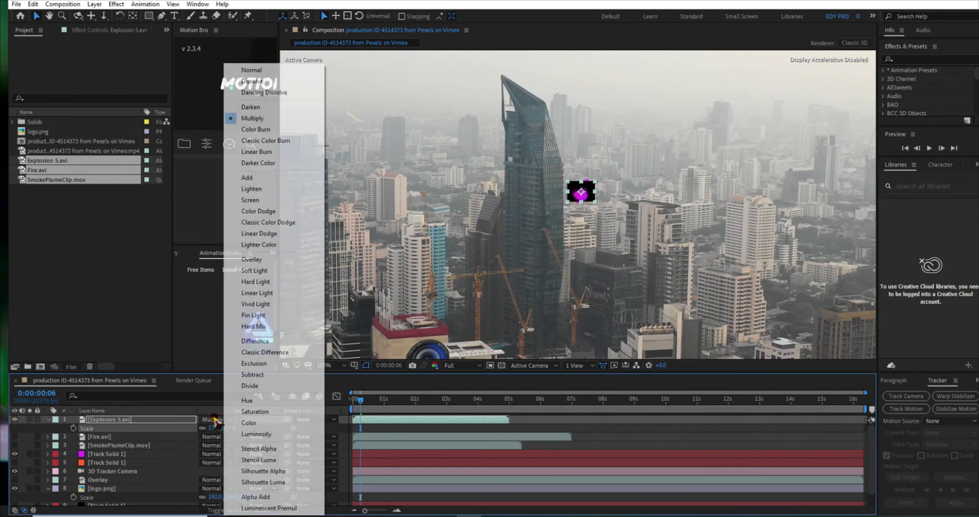
pyautogui.click(265, 200)
pyautogui.scroll(4, 594, 201)
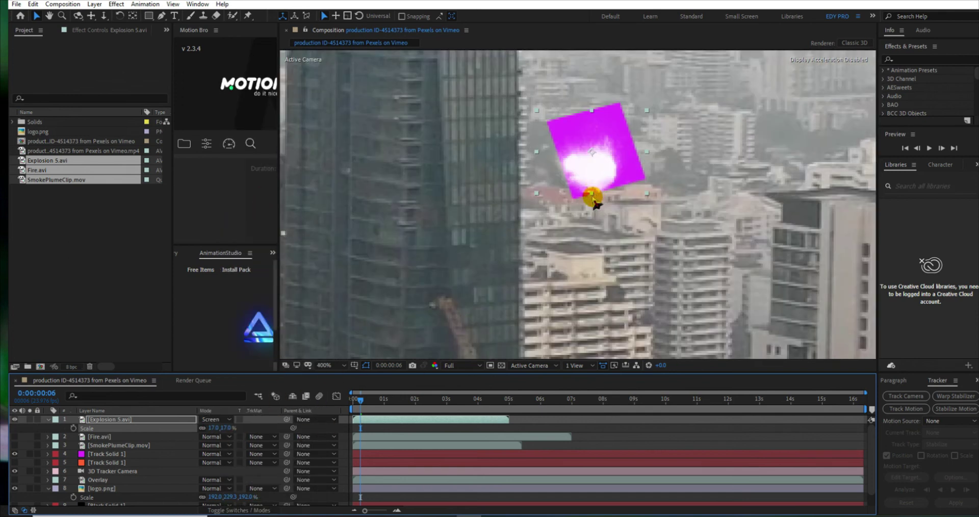
pyautogui.click(225, 421)
pyautogui.click(259, 85)
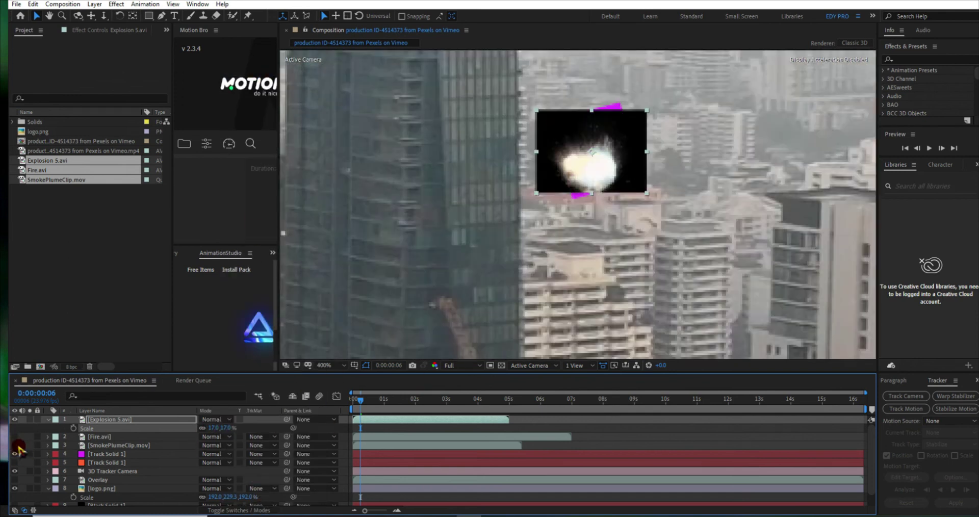
# Step: Set the explosion's blend mode to Add and check later frames of it
pyautogui.click(23, 437)
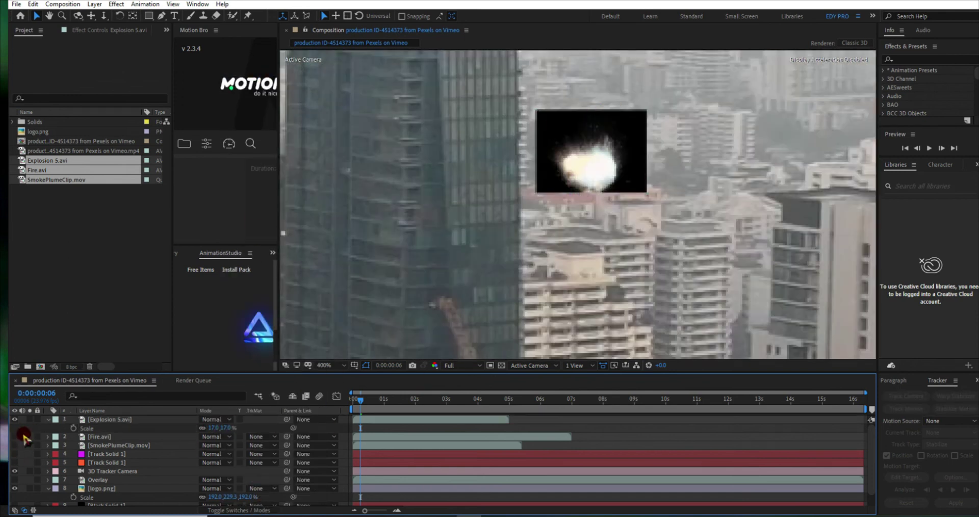
pyautogui.click(229, 421)
pyautogui.click(255, 179)
pyautogui.moveTo(360, 400); pyautogui.dragTo(366, 447)
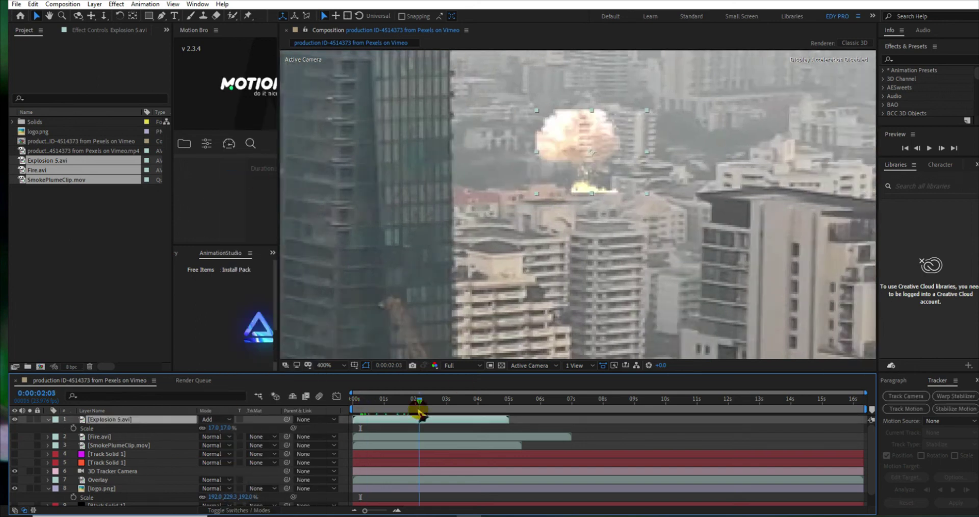
# Step: Try parenting the explosion to Track Solid 1 and the 3D Tracker Camera, then clear its parent
pyautogui.click(377, 453)
pyautogui.moveTo(287, 419); pyautogui.dragTo(105, 453)
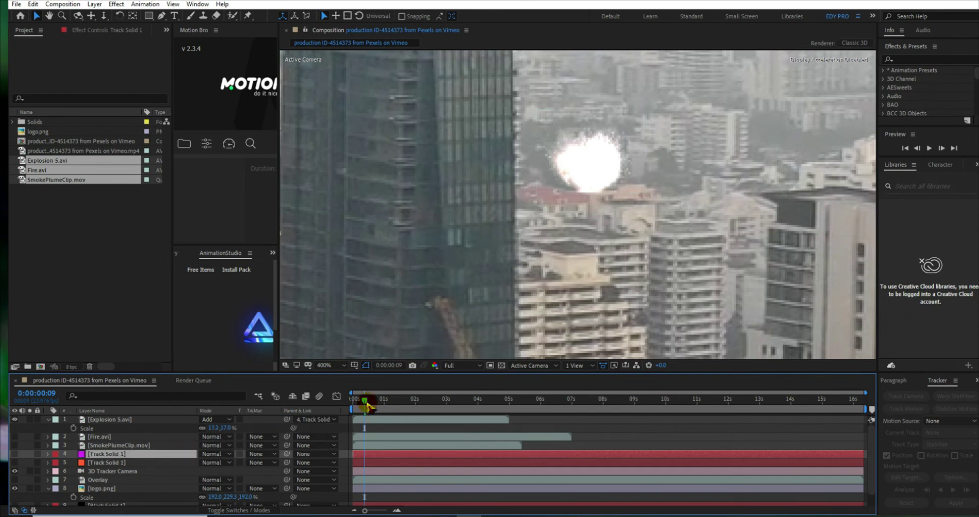
pyautogui.moveTo(366, 401); pyautogui.dragTo(359, 402)
pyautogui.click(230, 421)
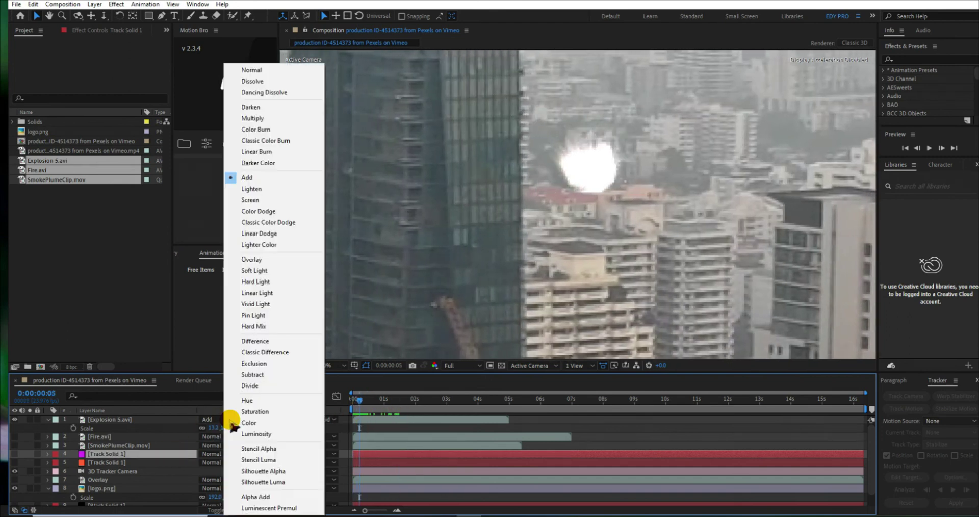
pyautogui.moveTo(287, 419); pyautogui.dragTo(112, 471)
pyautogui.moveTo(360, 399); pyautogui.dragTo(355, 415)
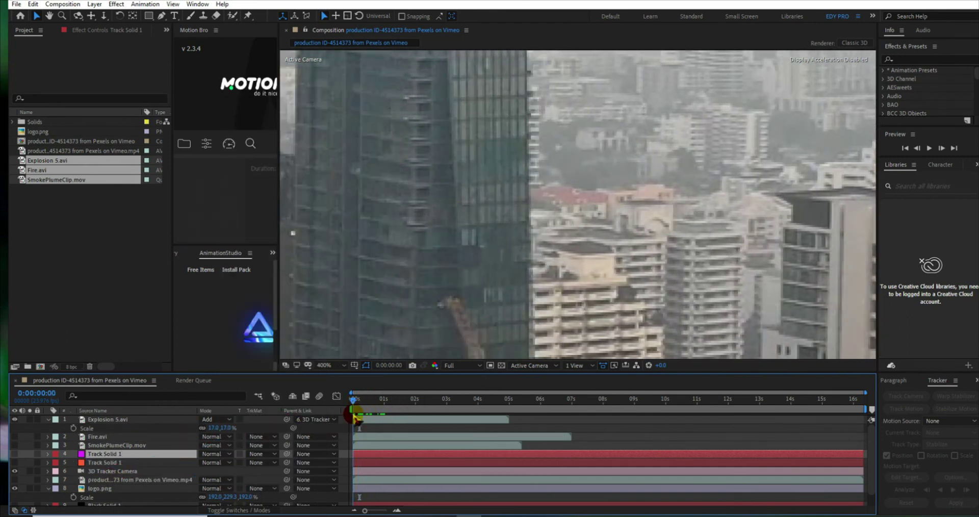
pyautogui.press('space')
pyautogui.click(333, 420)
pyautogui.click(311, 292)
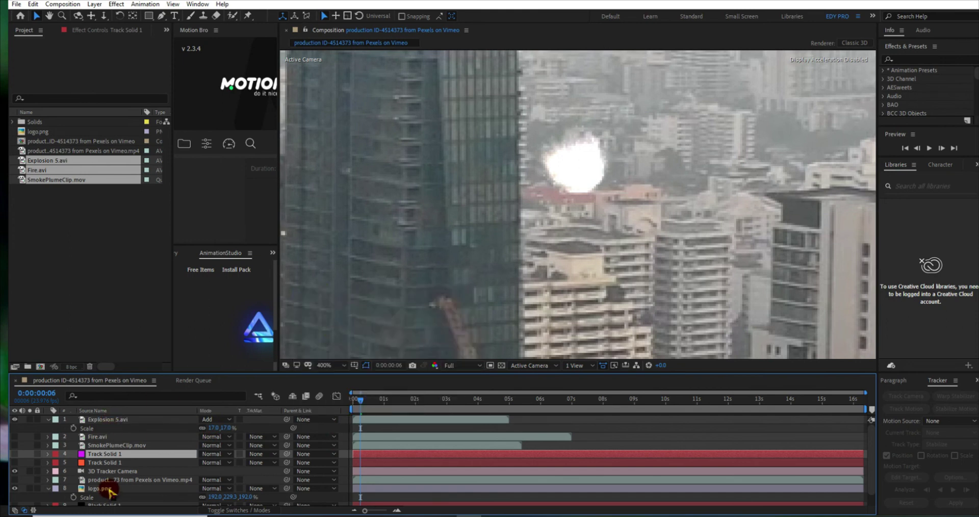
pyautogui.click(48, 419)
# Step: Create Track Null 1 from a 3D Camera Tracker point beside the explosion
pyautogui.click(49, 479)
pyautogui.click(133, 497)
pyautogui.click(89, 30)
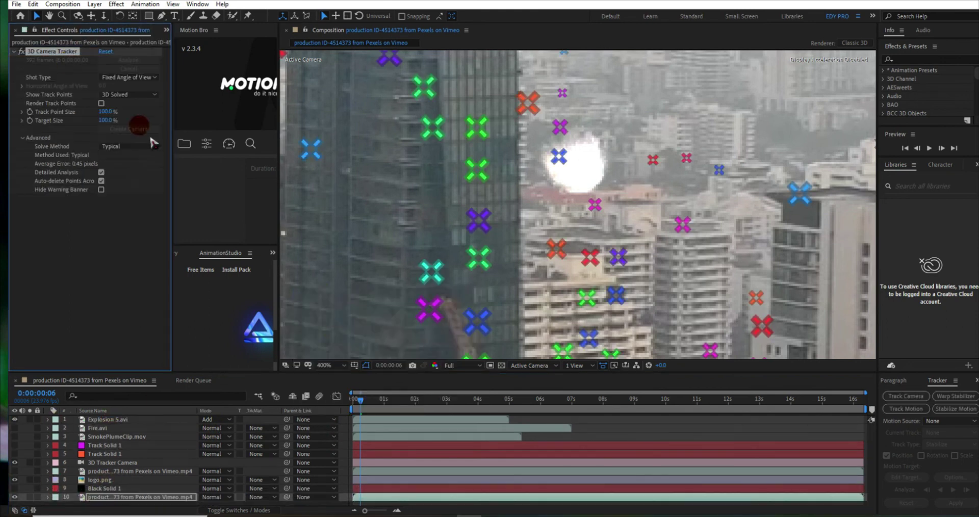
pyautogui.click(561, 139)
pyautogui.rightClick(561, 132)
pyautogui.click(607, 163)
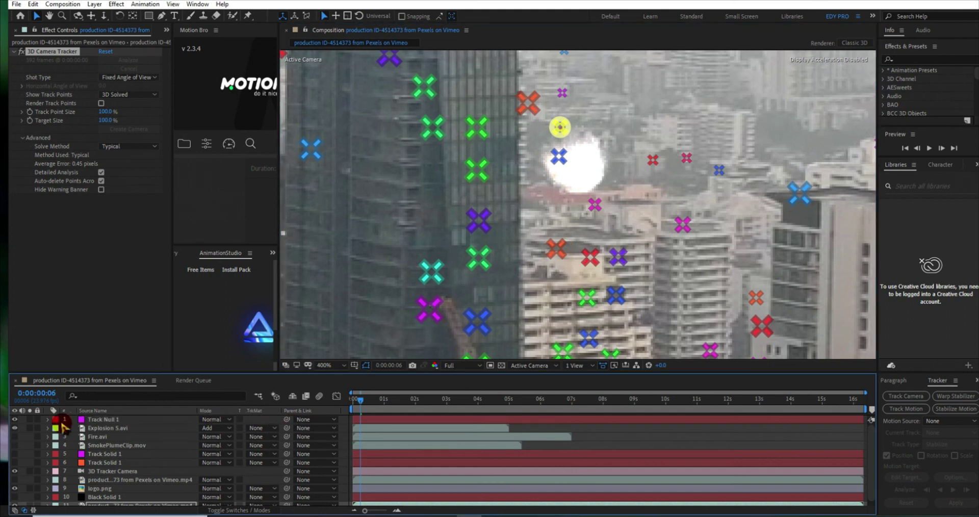
# Step: Parent Explosion 5.avi to Track Null 1
pyautogui.click(125, 419)
pyautogui.press('p')
pyautogui.moveTo(286, 436)
pyautogui.mouseDown()
pyautogui.moveTo(90, 433)
pyautogui.moveTo(91, 423)
pyautogui.mouseUp()
# Step: Make the explosion a 3D layer and go to frame 0:00:01:20
pyautogui.click(386, 437)
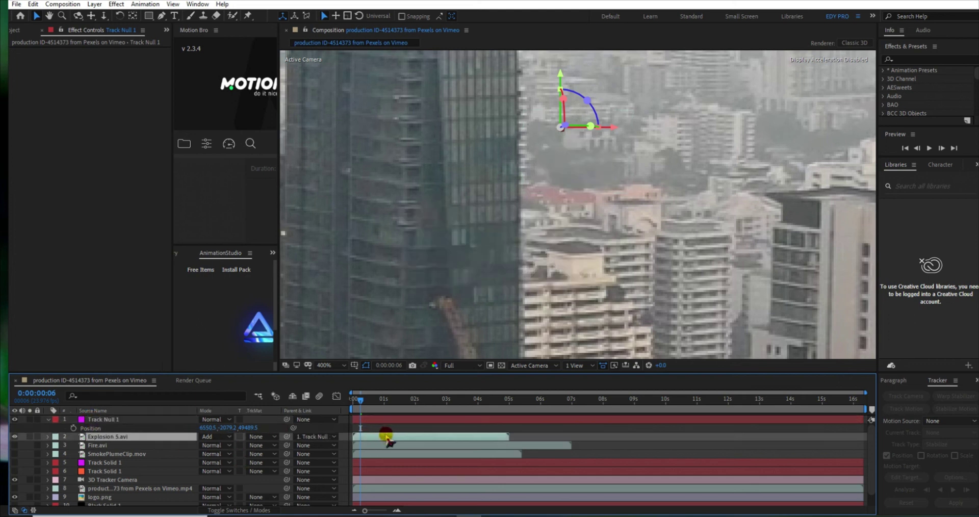
pyautogui.press('s')
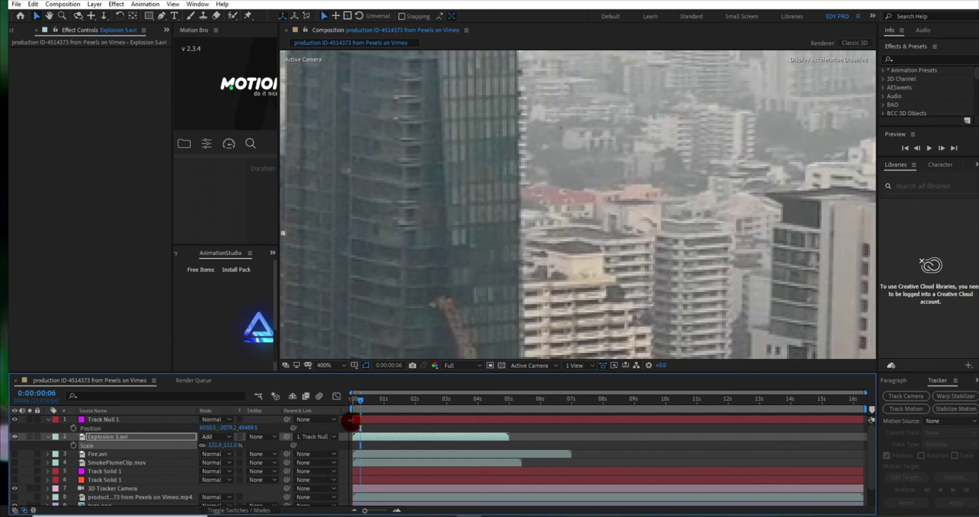
pyautogui.click(255, 510)
pyautogui.click(256, 437)
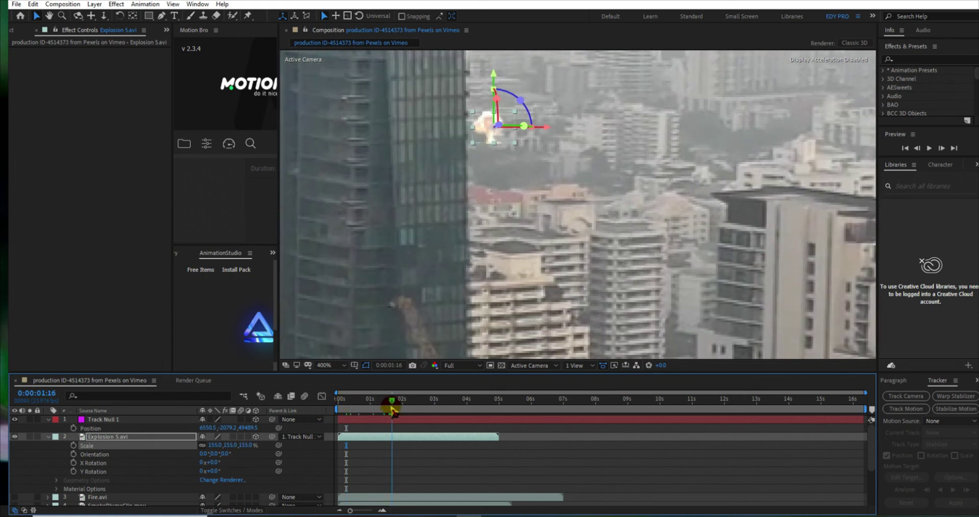
pyautogui.moveTo(347, 403); pyautogui.dragTo(337, 400)
pyautogui.click(374, 441)
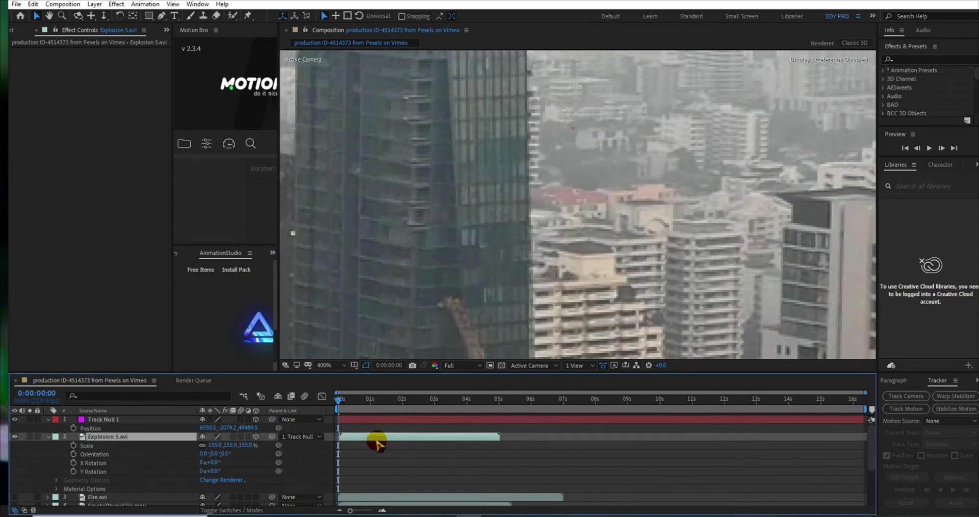
pyautogui.click(397, 400)
# Step: Scale the explosion up to 492% and raise it along the tower's right edge
pyautogui.moveTo(216, 445); pyautogui.dragTo(316, 446)
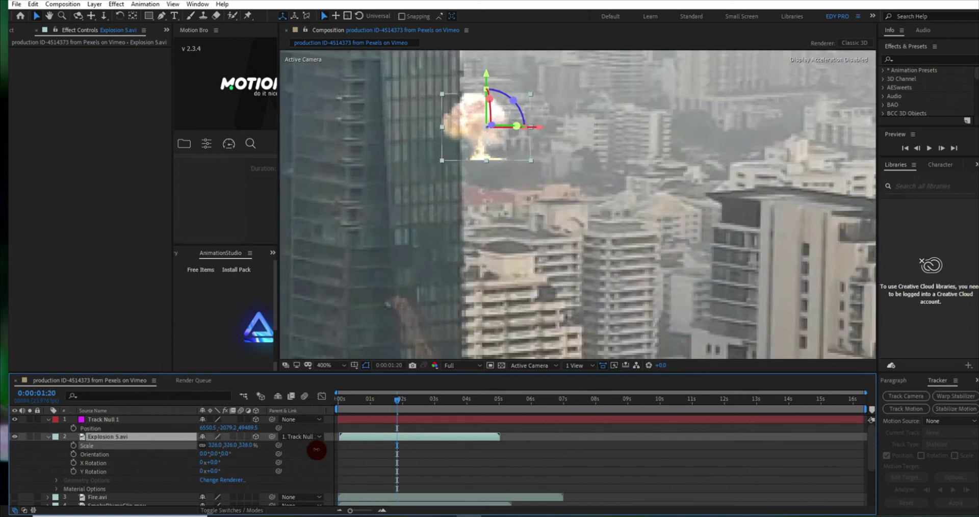
pyautogui.moveTo(486, 71); pyautogui.dragTo(485, 62)
pyautogui.click(436, 109)
pyautogui.moveTo(241, 450); pyautogui.dragTo(254, 451)
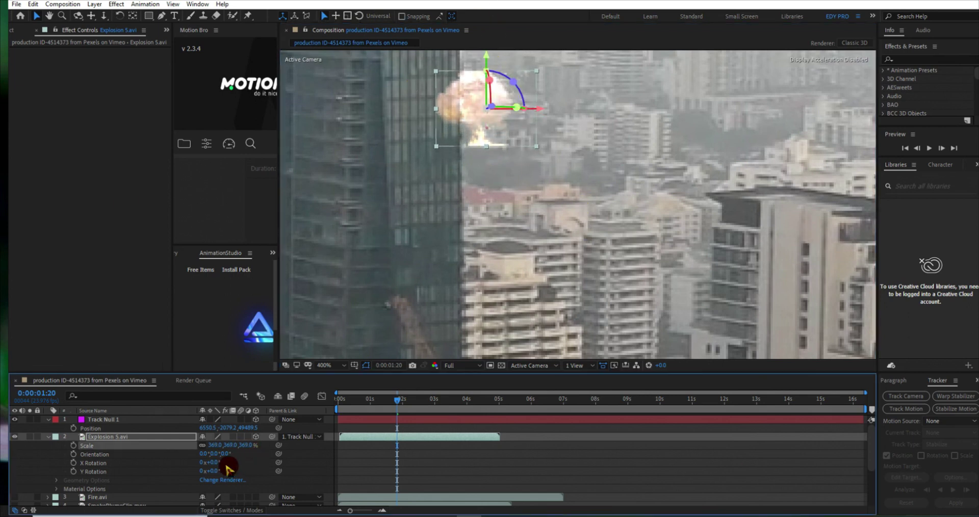
pyautogui.scroll(-2, 389, 220)
pyautogui.moveTo(528, 105)
pyautogui.mouseDown()
pyautogui.moveTo(547, 31)
pyautogui.moveTo(545, 57)
pyautogui.mouseUp()
pyautogui.moveTo(219, 445); pyautogui.dragTo(246, 447)
pyautogui.moveTo(532, 104); pyautogui.dragTo(538, 6)
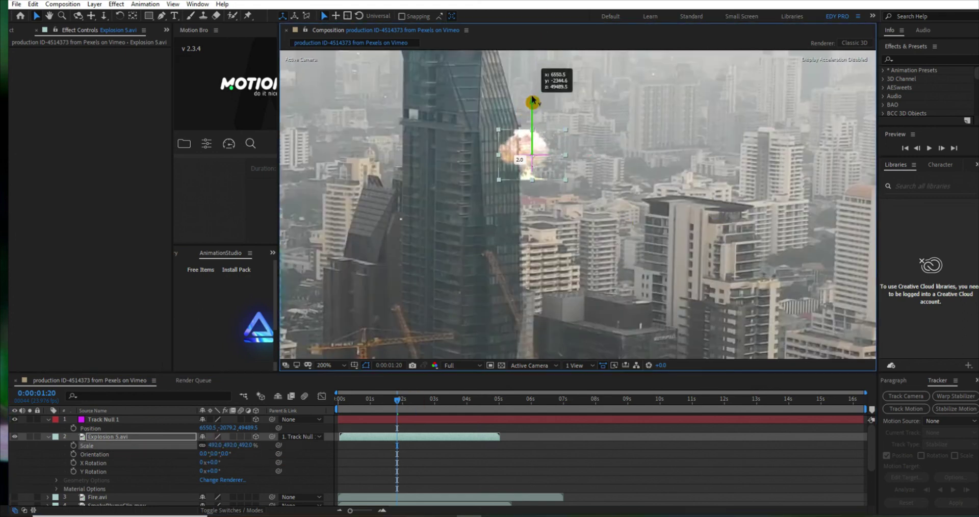
pyautogui.click(48, 436)
pyautogui.click(161, 15)
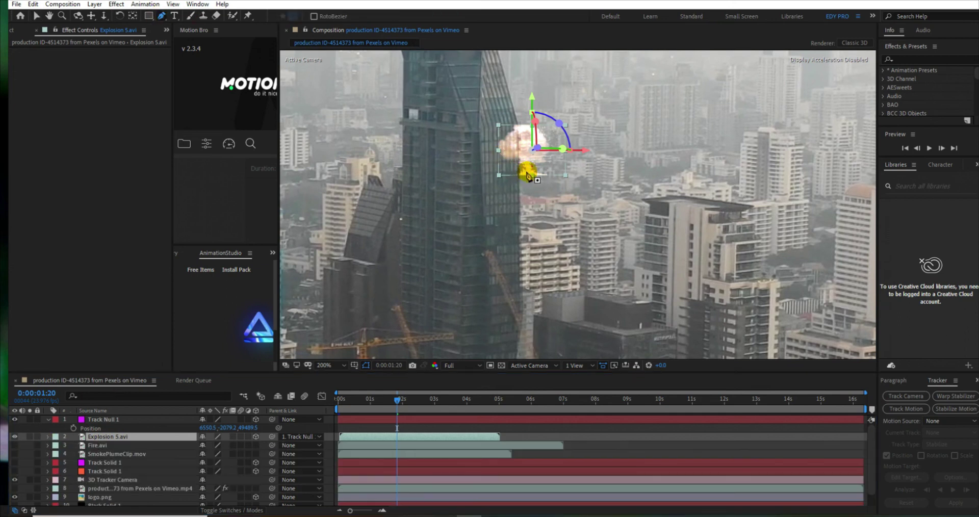
# Step: Draw a mask around the explosion and feather its edge to 47 pixels
pyautogui.click(508, 168)
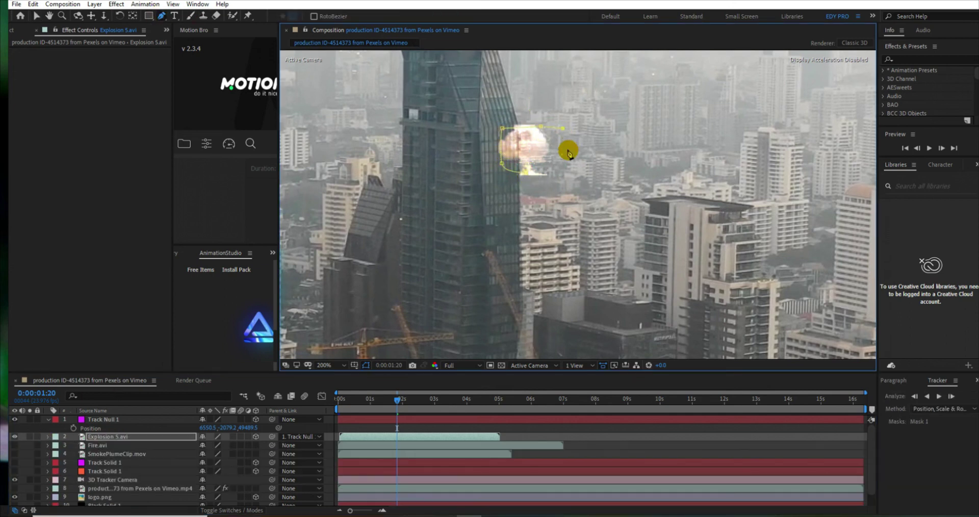
pyautogui.press('m')
pyautogui.press('m')
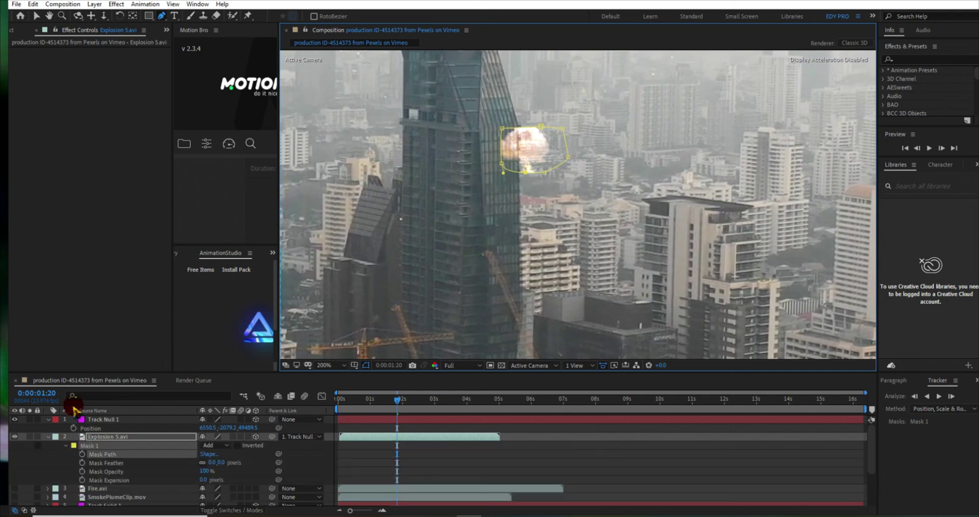
pyautogui.moveTo(215, 463); pyautogui.dragTo(239, 461)
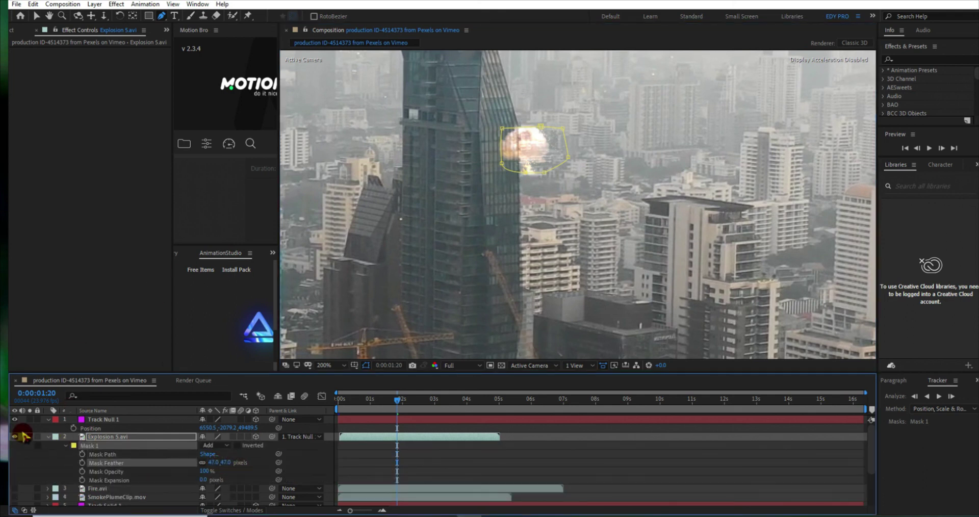
pyautogui.press('m')
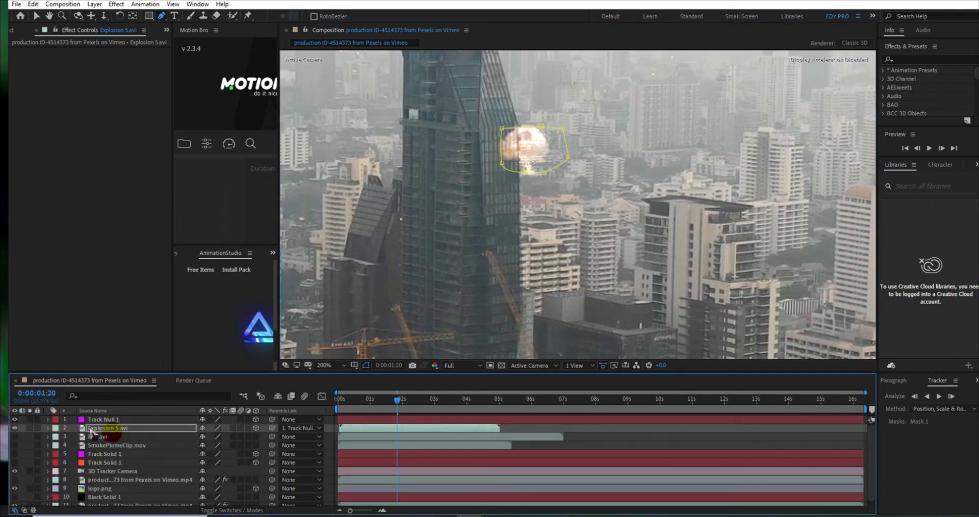
pyautogui.click(94, 437)
# Step: Unhide Fire.avi, mask it with about 30 pixels feather, and blend it in Add mode
pyautogui.click(15, 437)
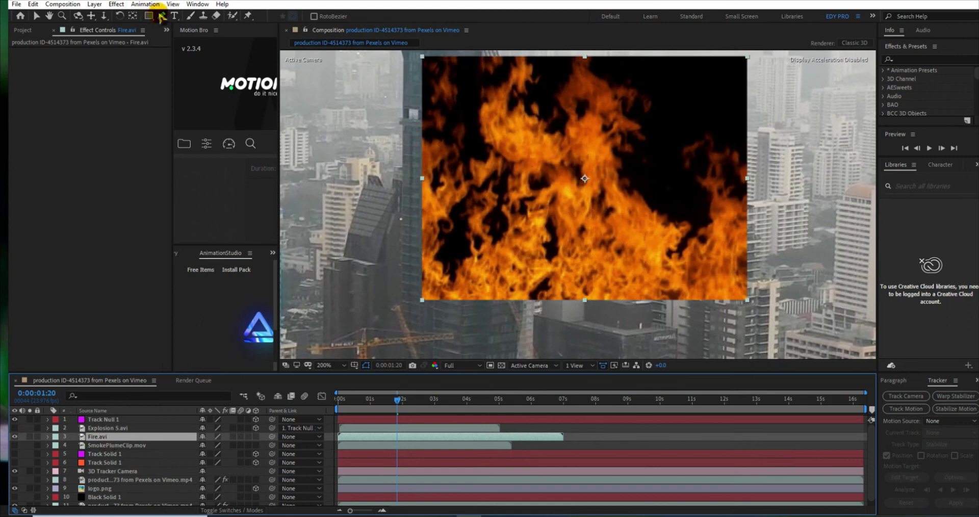
pyautogui.click(543, 71)
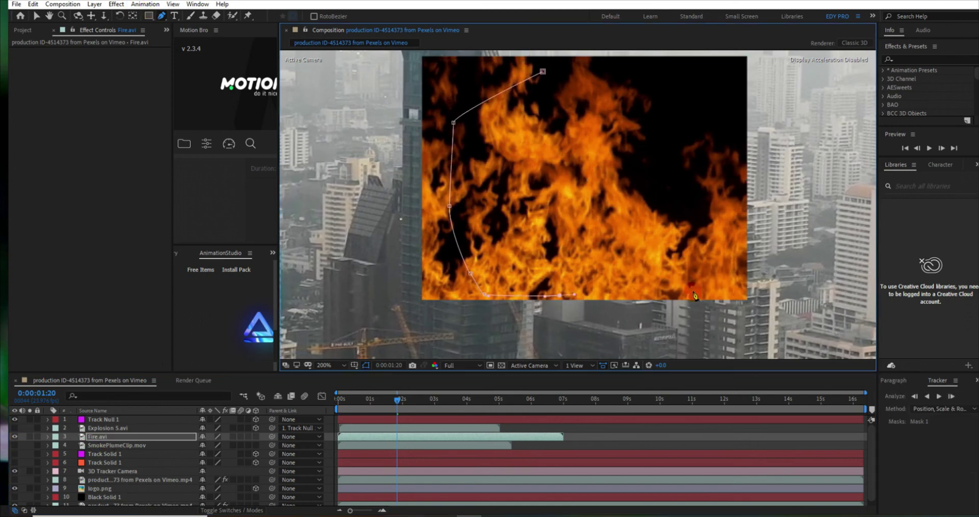
pyautogui.click(542, 71)
pyautogui.press('m')
pyautogui.press('m')
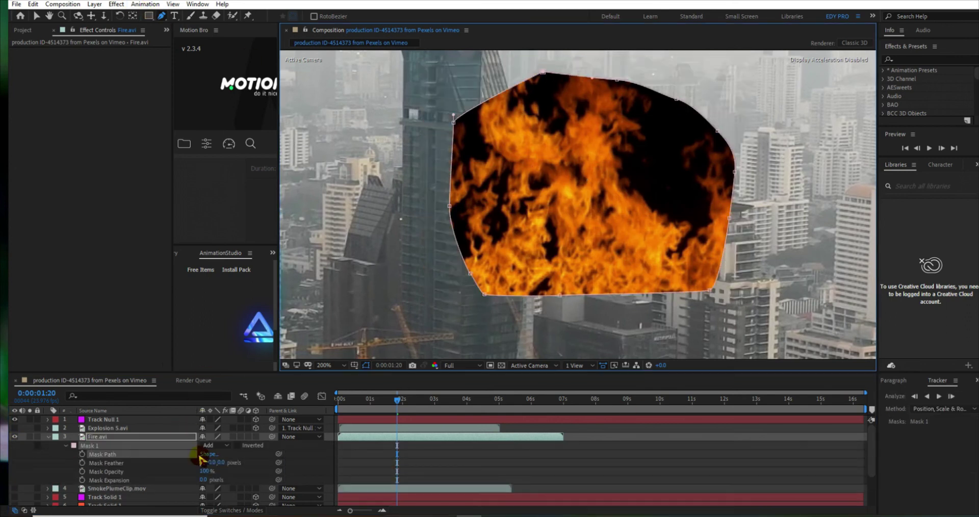
pyautogui.moveTo(211, 462)
pyautogui.mouseDown()
pyautogui.moveTo(222, 457)
pyautogui.moveTo(154, 367)
pyautogui.mouseUp()
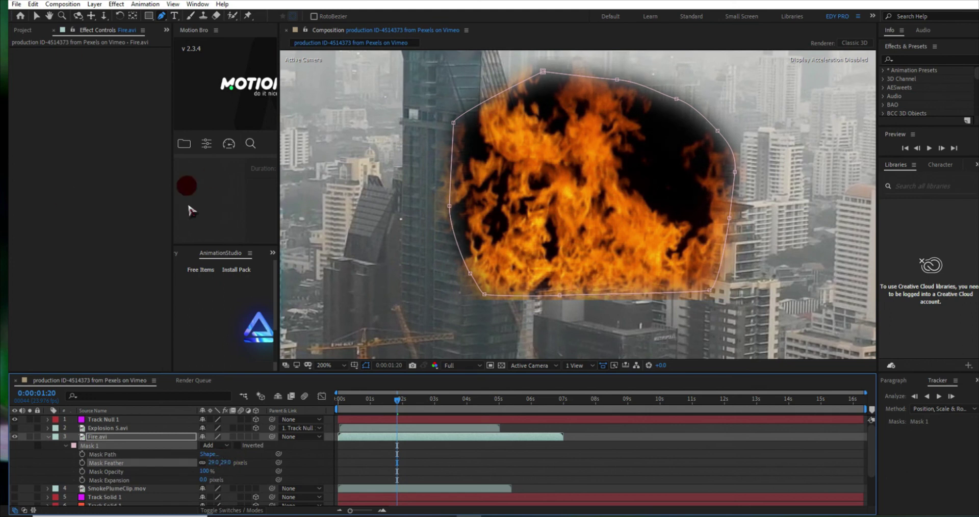
pyautogui.click(48, 436)
pyautogui.press('F4')
pyautogui.click(220, 436)
pyautogui.click(286, 146)
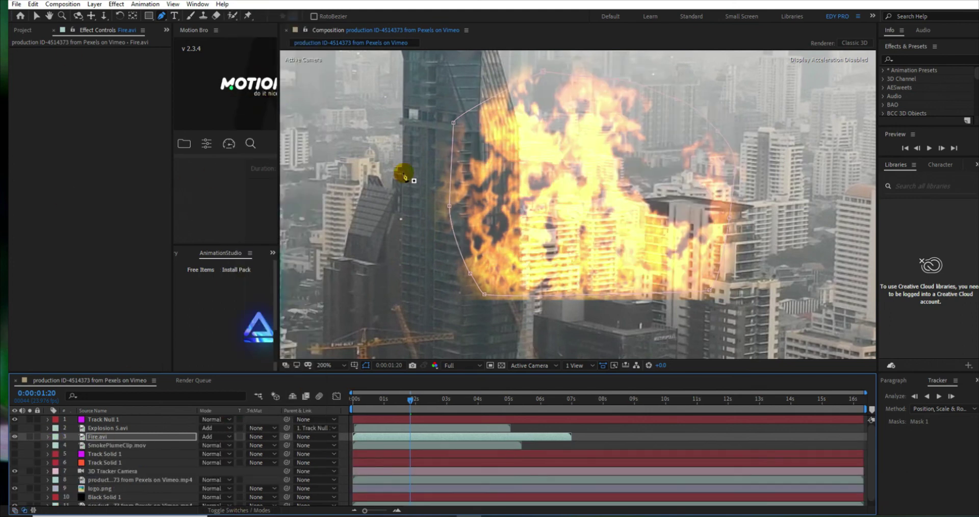
# Step: Scale the fire to 17%, place it on the tower's edge and start it later
pyautogui.press('v')
pyautogui.press('s')
pyautogui.moveTo(210, 445); pyautogui.dragTo(181, 456)
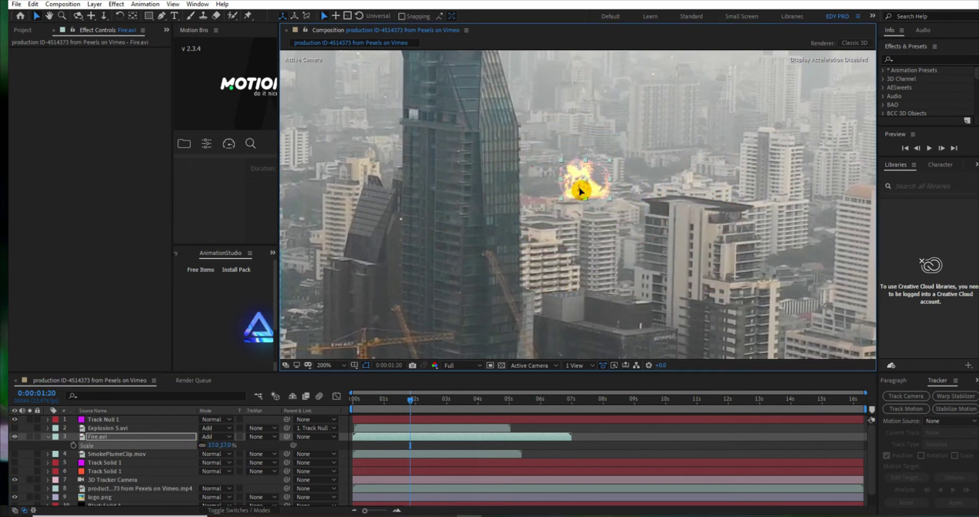
pyautogui.moveTo(580, 184); pyautogui.dragTo(529, 175)
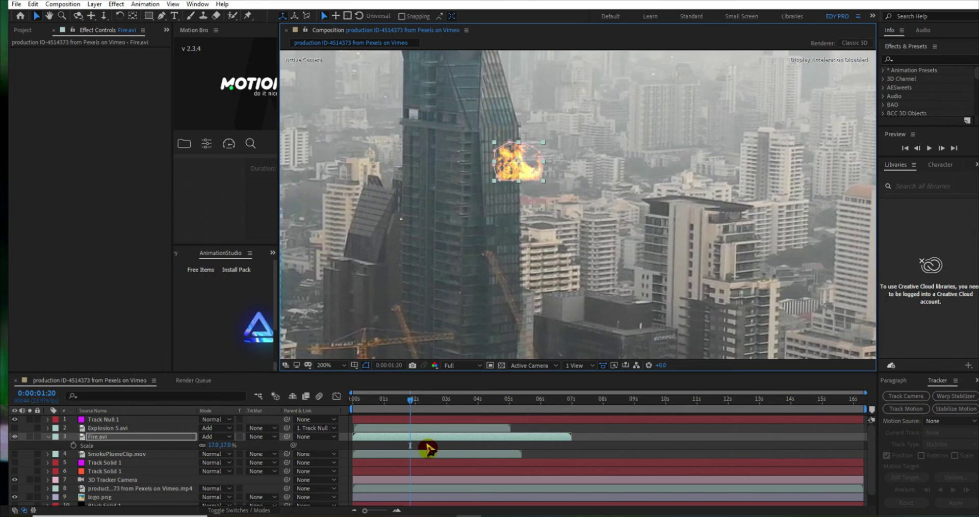
pyautogui.moveTo(443, 438); pyautogui.dragTo(499, 447)
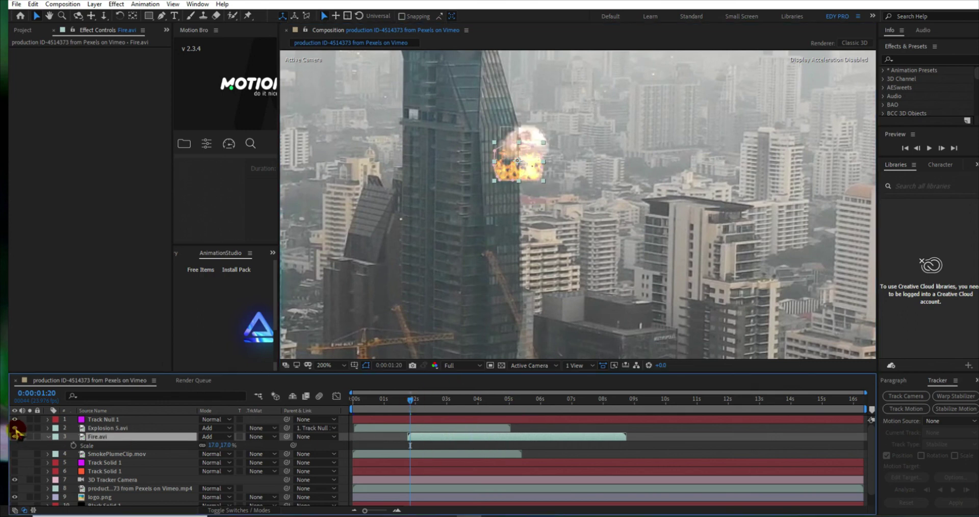
pyautogui.moveTo(410, 400)
pyautogui.mouseDown()
pyautogui.moveTo(395, 419)
pyautogui.moveTo(407, 411)
pyautogui.moveTo(417, 439)
pyautogui.mouseUp()
pyautogui.click(417, 431)
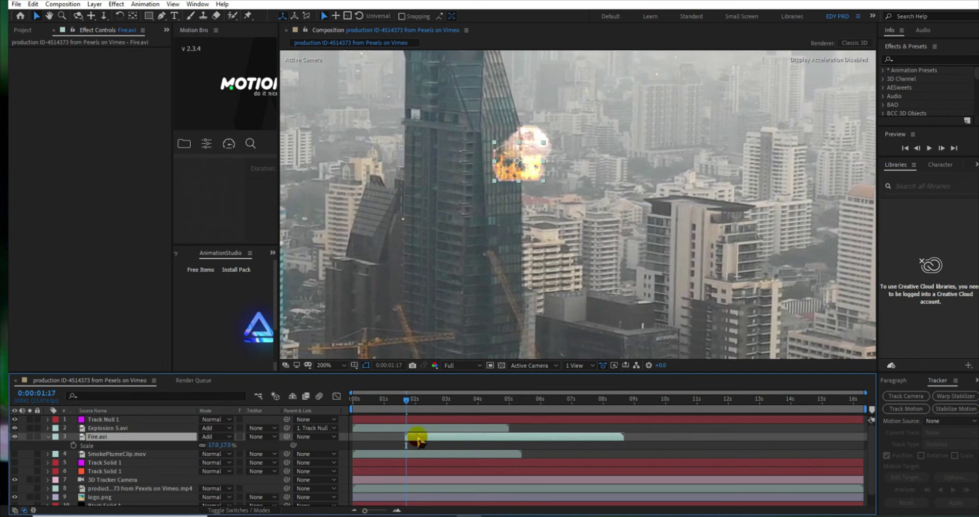
# Step: Unhide the smoke plume, shrink it to 37% and adjust its start time
pyautogui.click(16, 445)
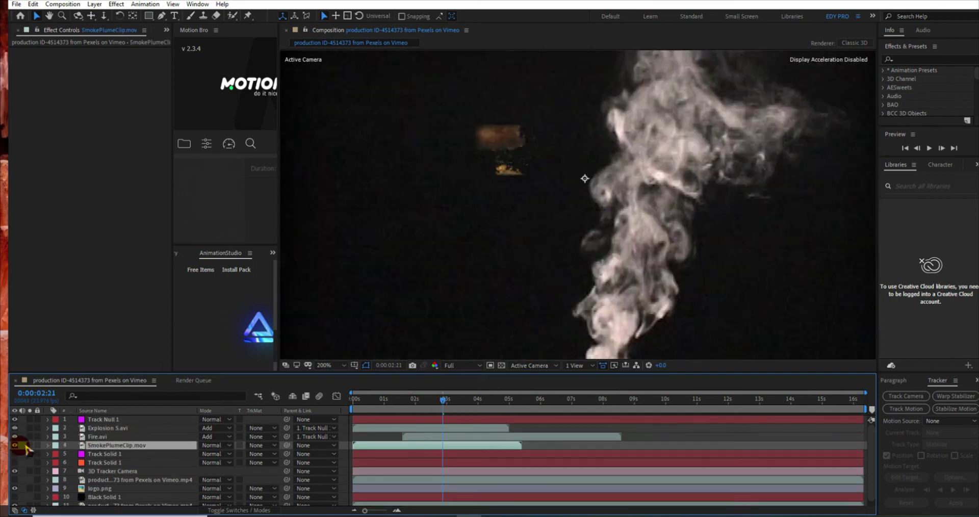
pyautogui.press('s')
pyautogui.moveTo(423, 437); pyautogui.dragTo(439, 445)
pyautogui.hotkey('ctrl', 'l')
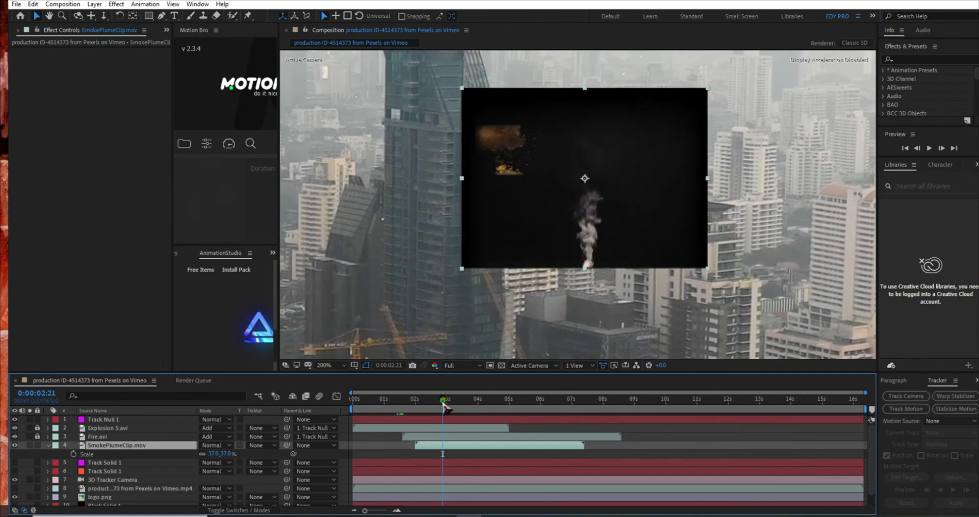
pyautogui.moveTo(443, 401); pyautogui.dragTo(422, 400)
pyautogui.moveTo(418, 447); pyautogui.dragTo(415, 421)
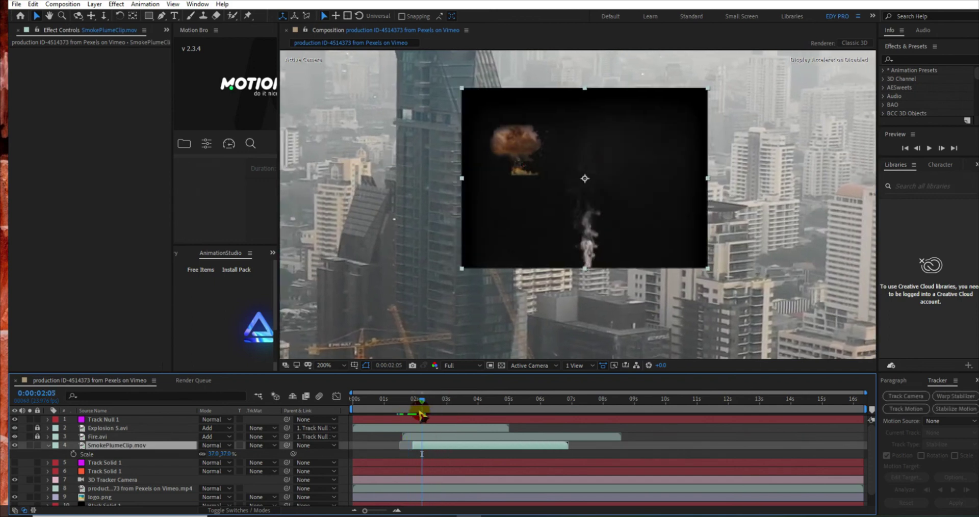
# Step: Enable Time Remapping on the smoke and Time Stretch it to 200%
pyautogui.rightClick(443, 447)
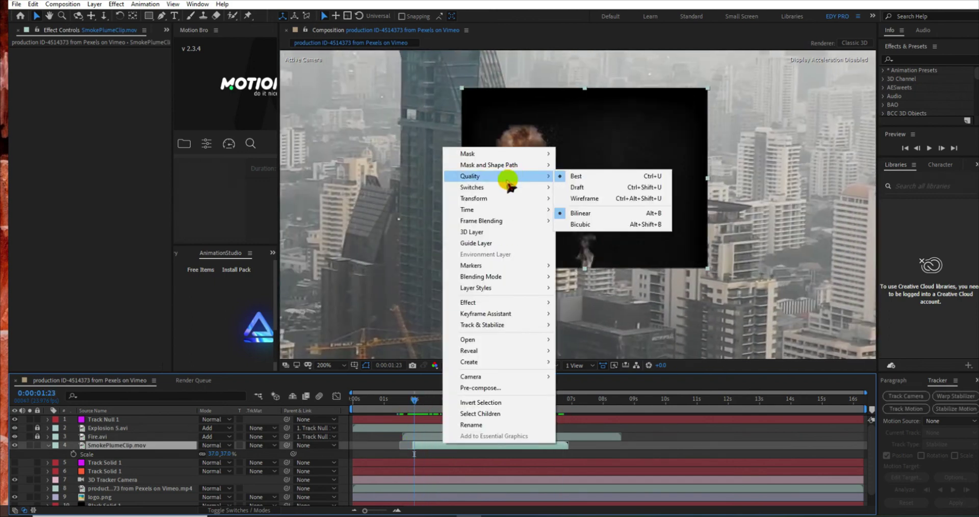
pyautogui.moveTo(530, 210)
pyautogui.click(609, 214)
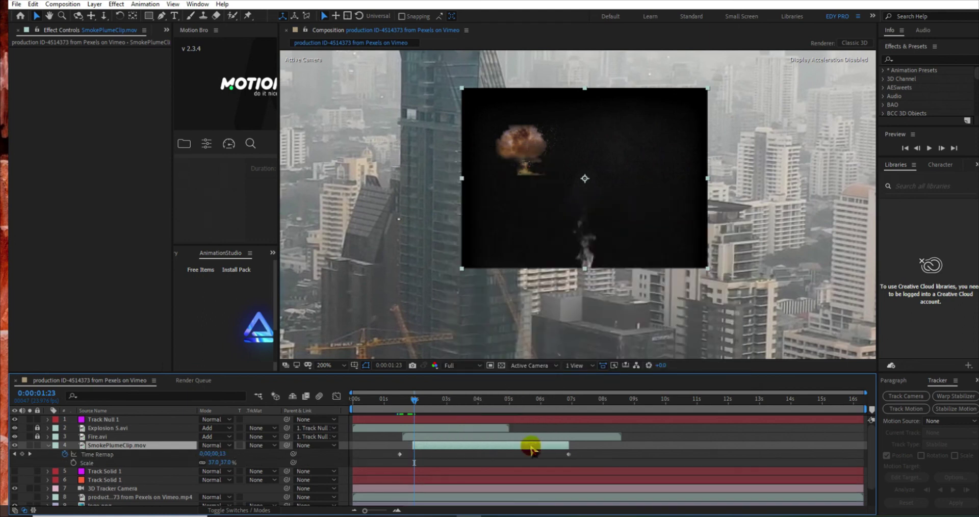
pyautogui.rightClick(484, 447)
pyautogui.click(704, 243)
pyautogui.write('200')
pyautogui.click(444, 276)
# Step: Check the smoke timing at 0:00:02:04 and parent it to Track Null 1
pyautogui.press('space')
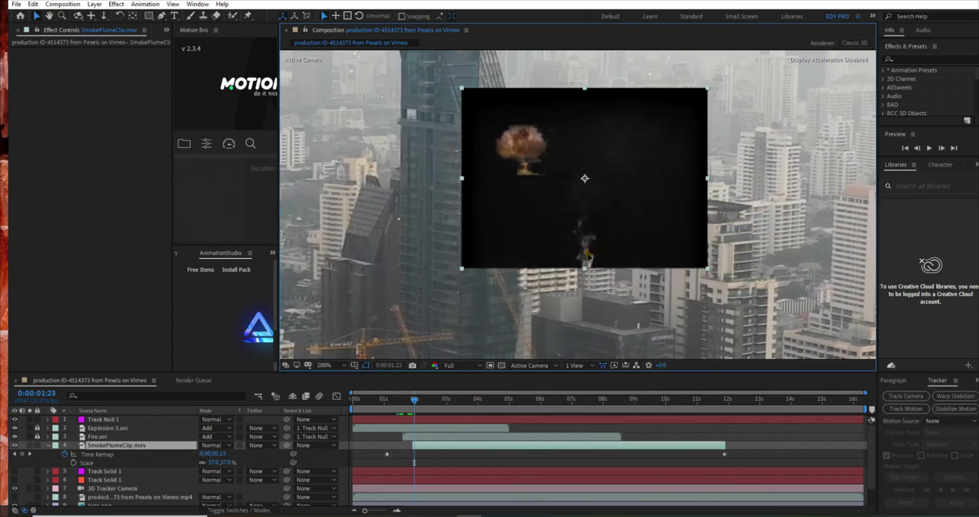
pyautogui.moveTo(446, 401); pyautogui.dragTo(421, 414)
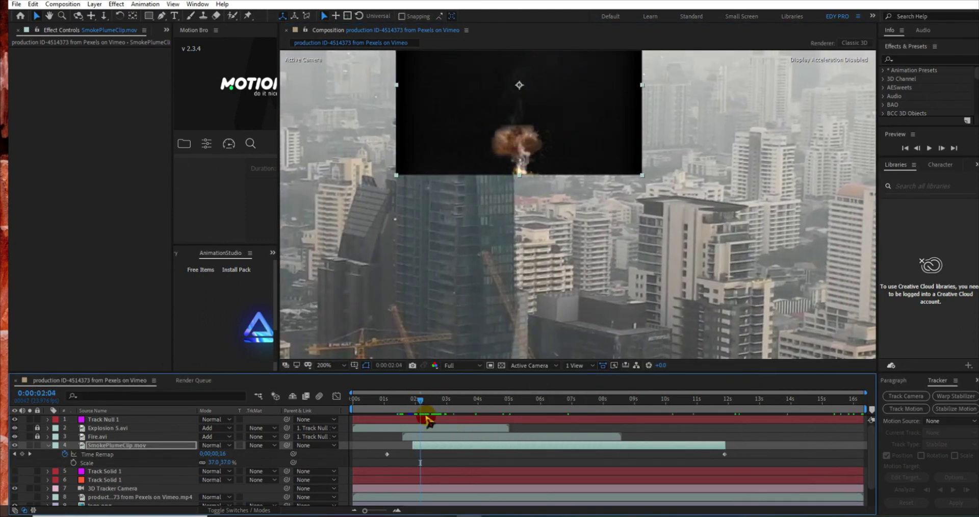
pyautogui.moveTo(287, 447); pyautogui.dragTo(101, 423)
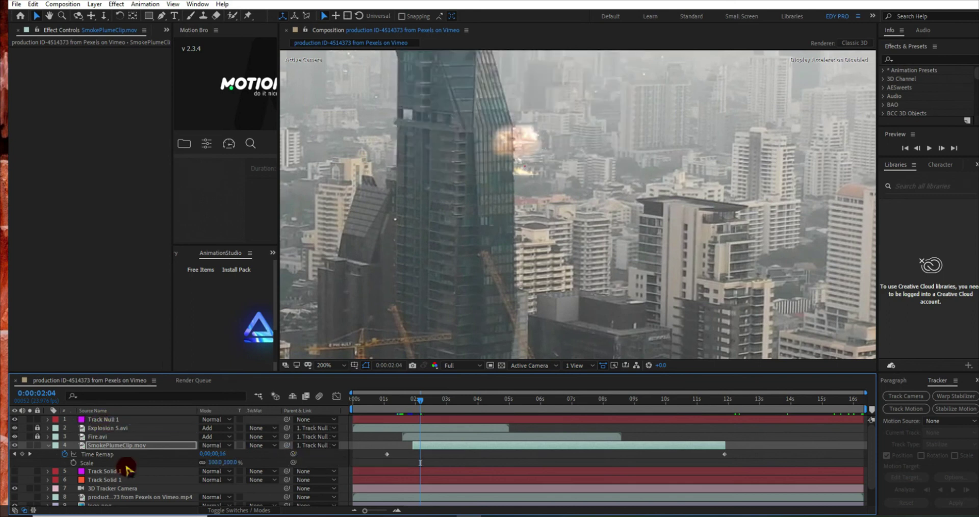
pyautogui.click(48, 445)
pyautogui.press('F4')
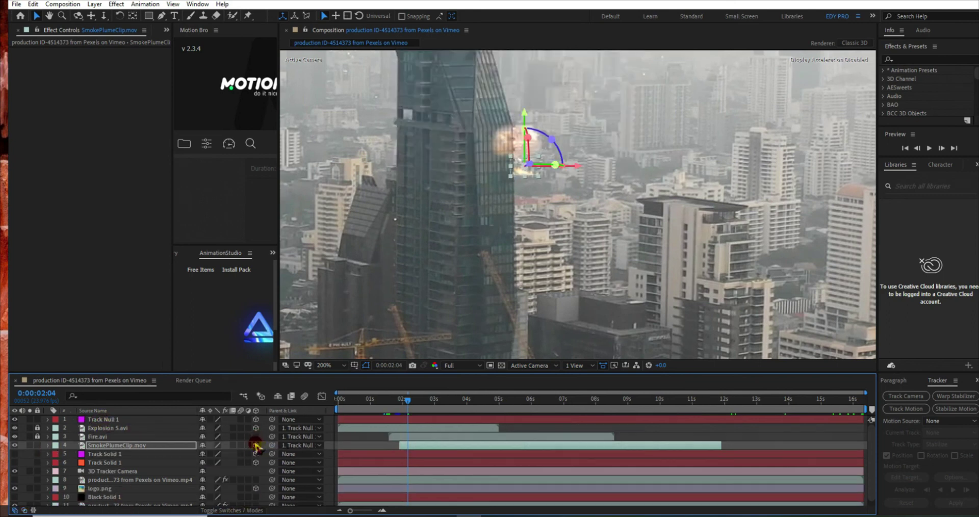
# Step: With the explosion hidden, scale the smoke plume to 233%, nudge it up the tower and preview
pyautogui.press('.')
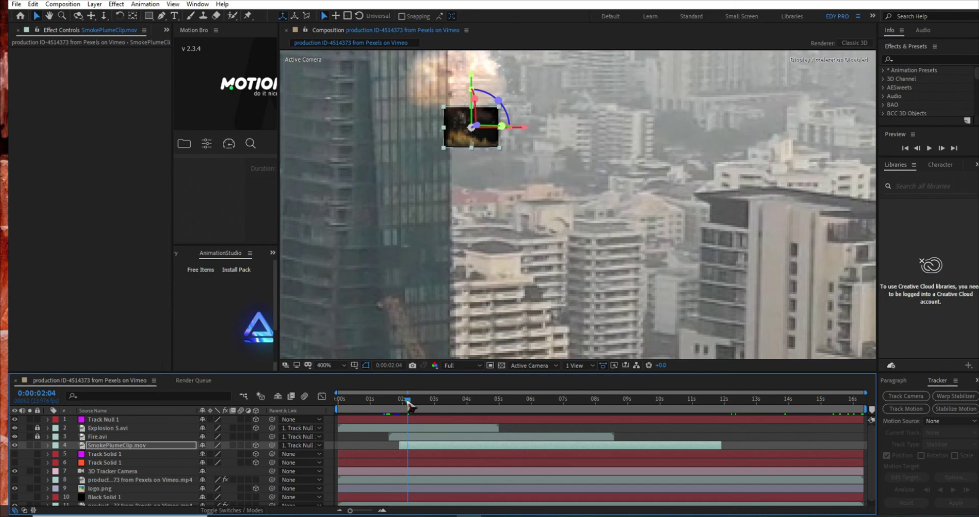
pyautogui.moveTo(408, 401); pyautogui.dragTo(428, 400)
pyautogui.click(15, 428)
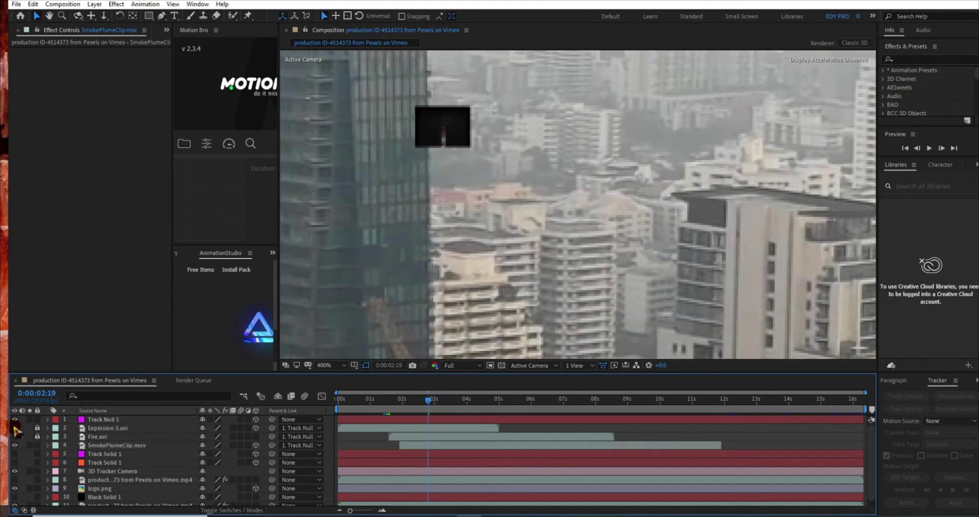
pyautogui.click(143, 442)
pyautogui.press('s')
pyautogui.moveTo(214, 454); pyautogui.dragTo(459, 148)
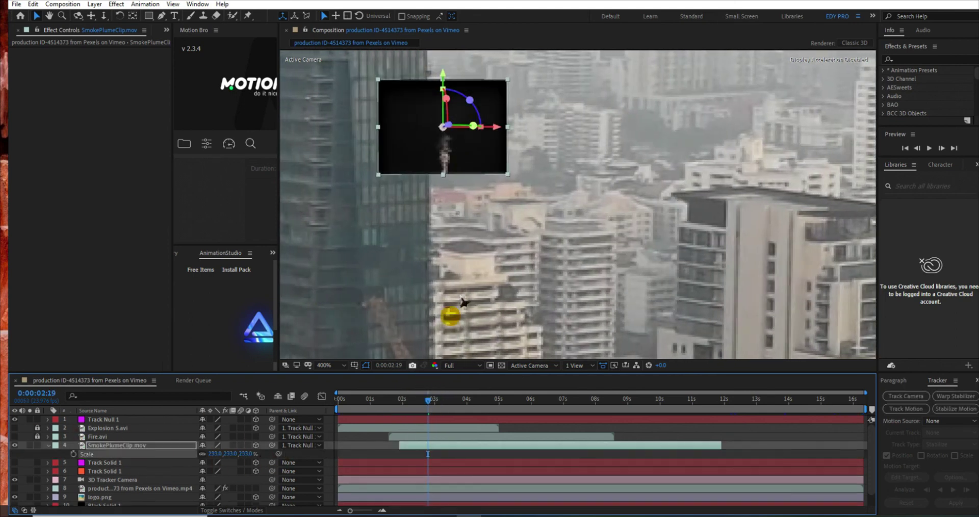
pyautogui.press('/')
pyautogui.moveTo(545, 135); pyautogui.dragTo(545, 129)
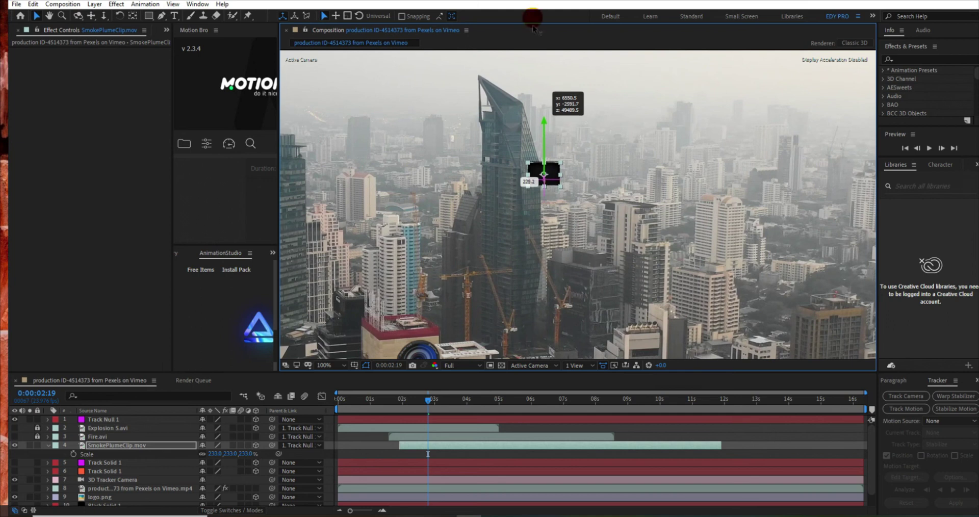
pyautogui.click(234, 510)
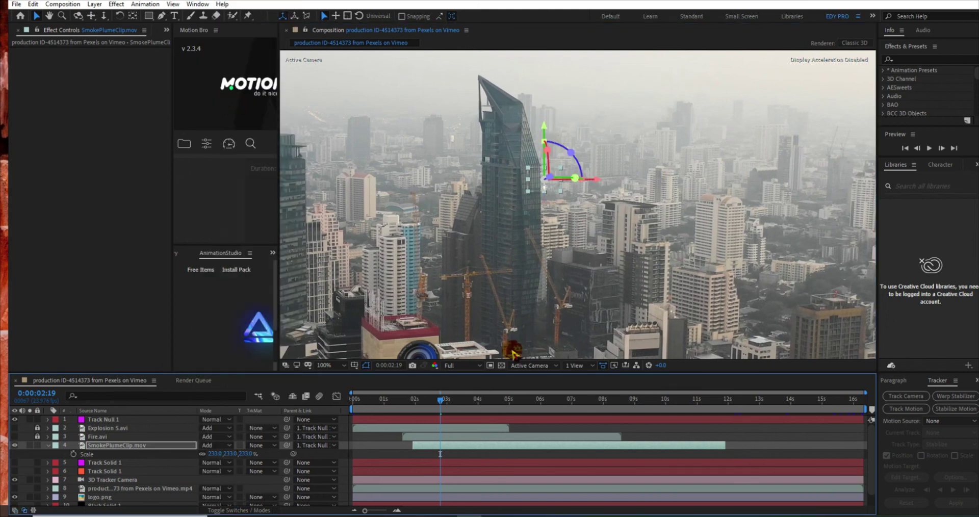
pyautogui.moveTo(452, 399); pyautogui.dragTo(683, 422)
pyautogui.press('space')
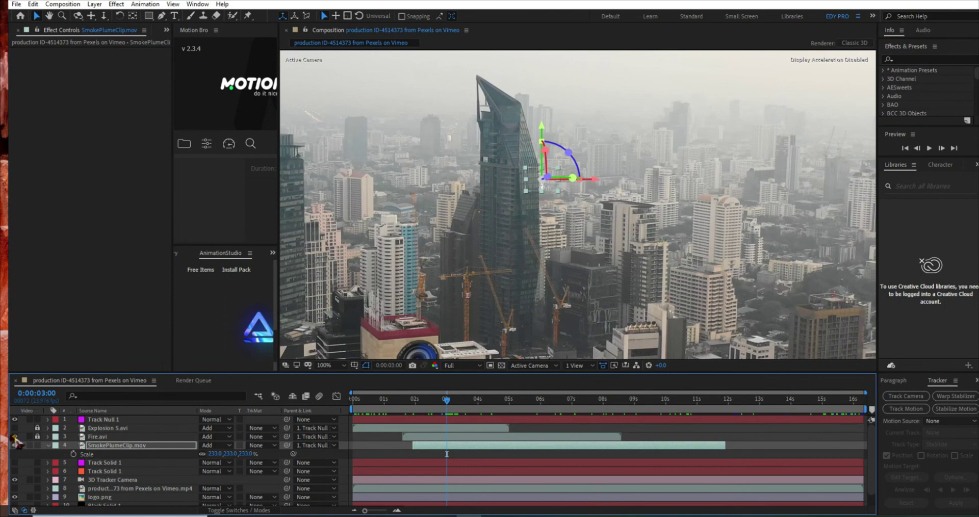
pyautogui.click(507, 437)
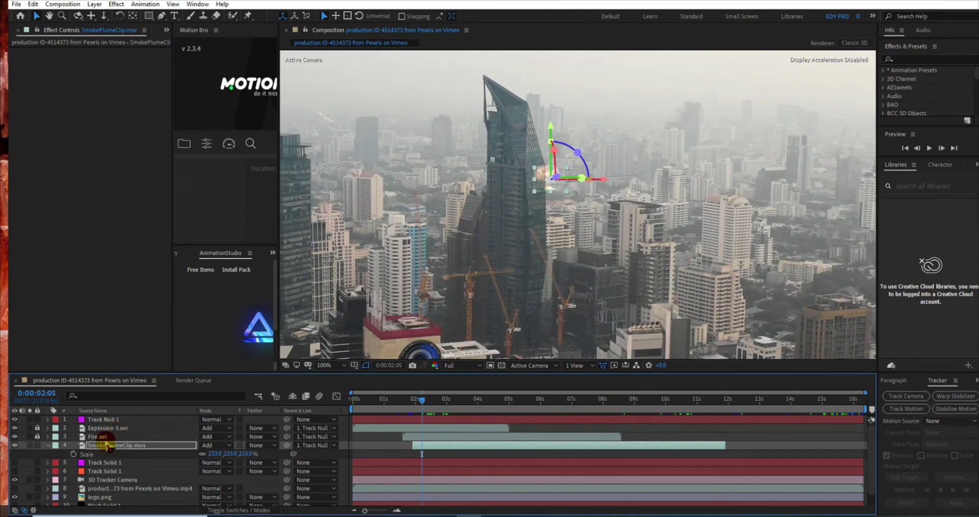
# Step: Move the explosion, fire and smoke layers below the footage layer and preview the first six seconds
pyautogui.scroll(-1, 107, 469)
pyautogui.scroll(1, 109, 443)
pyautogui.keyDown('ctrl'); pyautogui.click(104, 419); pyautogui.keyUp('ctrl')
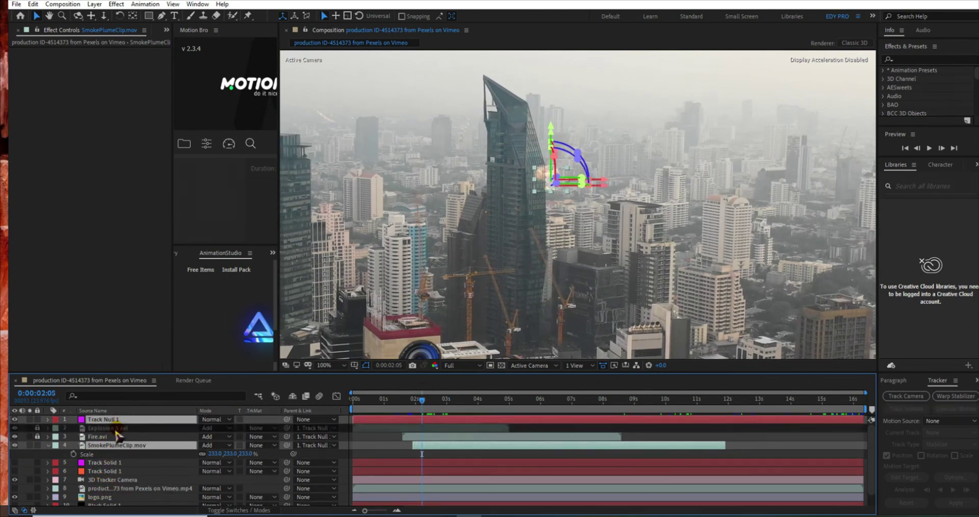
pyautogui.keyDown('shift'); pyautogui.click(84, 428); pyautogui.keyUp('shift')
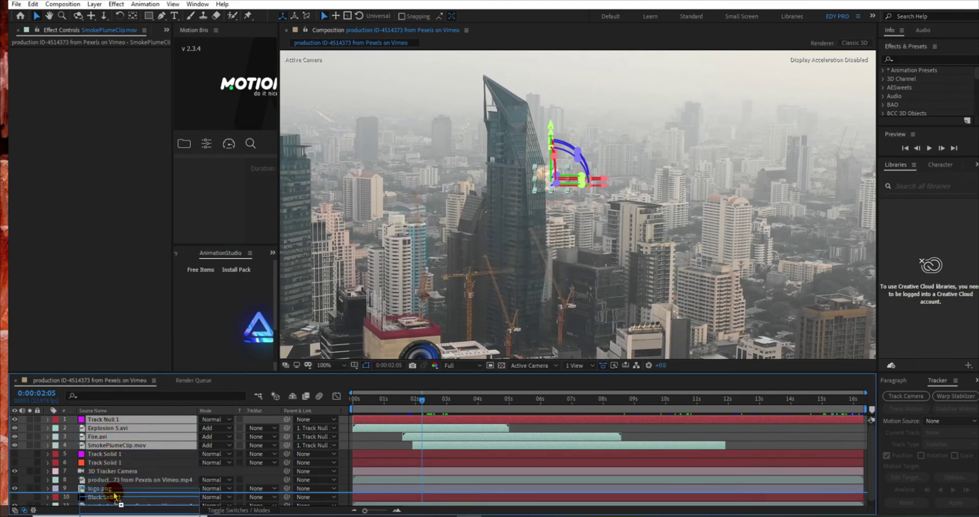
pyautogui.moveTo(97, 429)
pyautogui.mouseDown()
pyautogui.moveTo(117, 503)
pyautogui.moveTo(113, 487)
pyautogui.mouseUp()
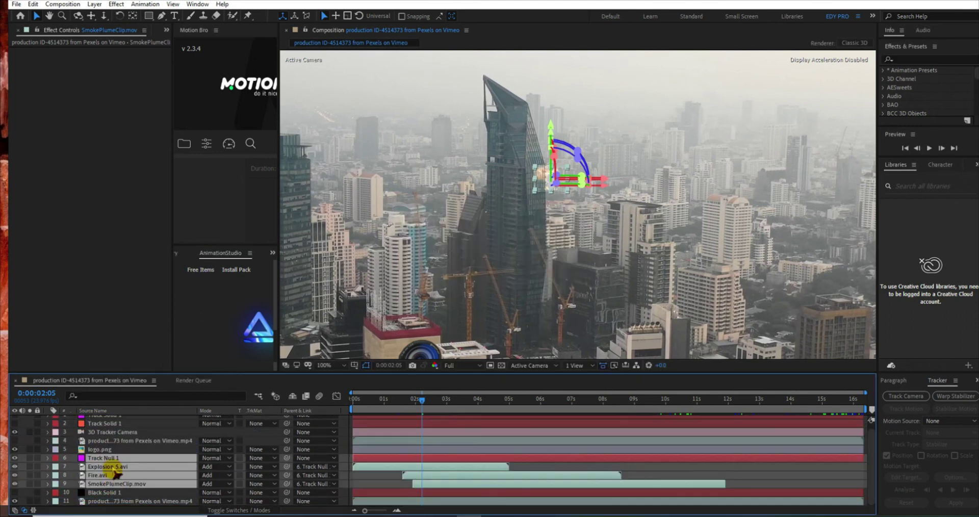
pyautogui.click(138, 440)
pyautogui.click(352, 398)
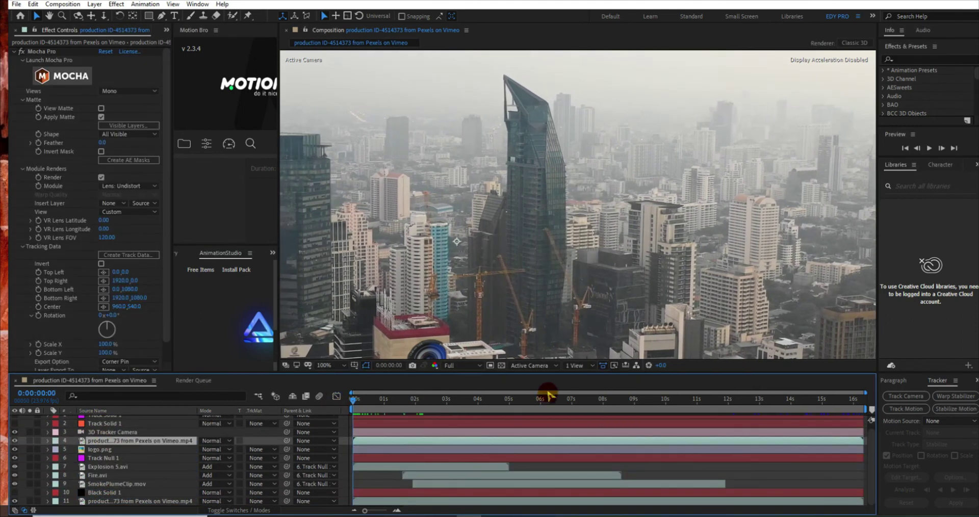
pyautogui.moveTo(352, 403); pyautogui.dragTo(543, 419)
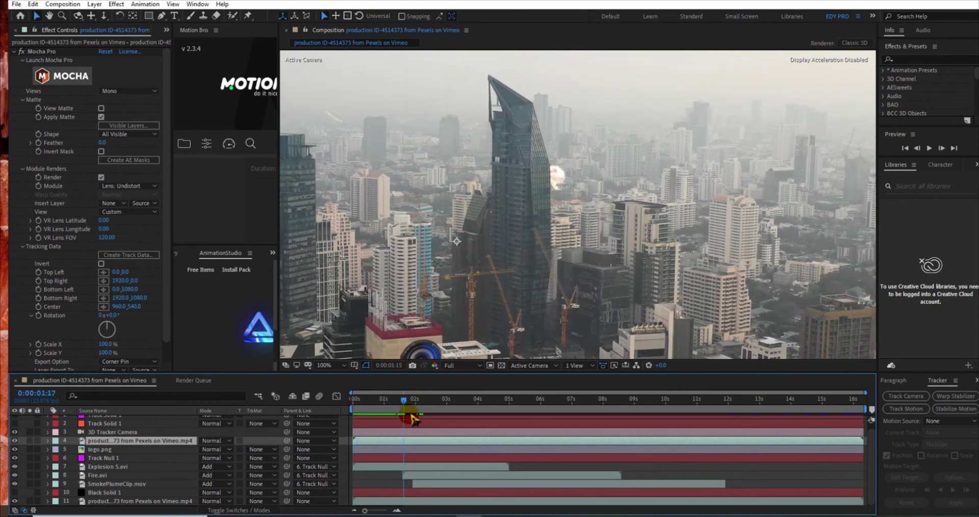
pyautogui.press('Home')
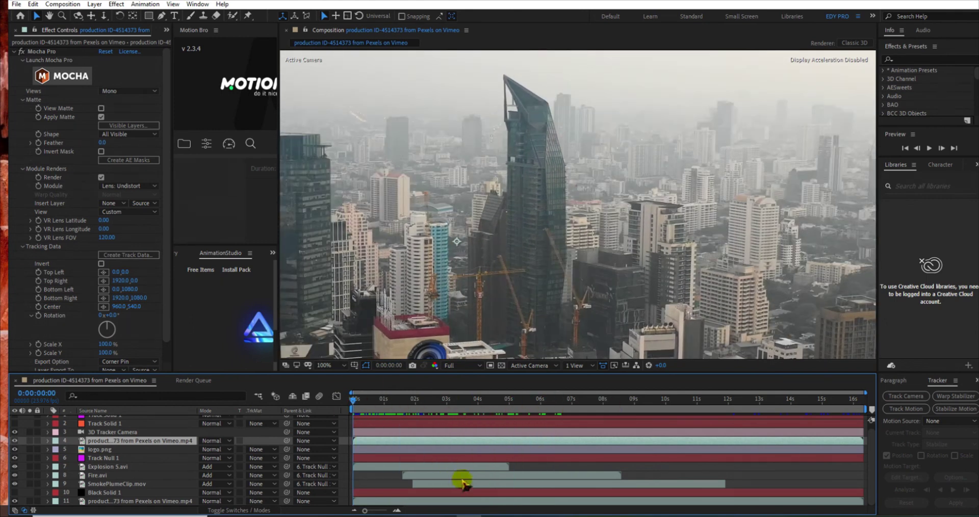
# Step: Duplicate the SmokePlumeClip layer and rename the footage layer 'Overlay'
pyautogui.click(463, 482)
pyautogui.hotkey('ctrl', 'd')
pyautogui.click(108, 442)
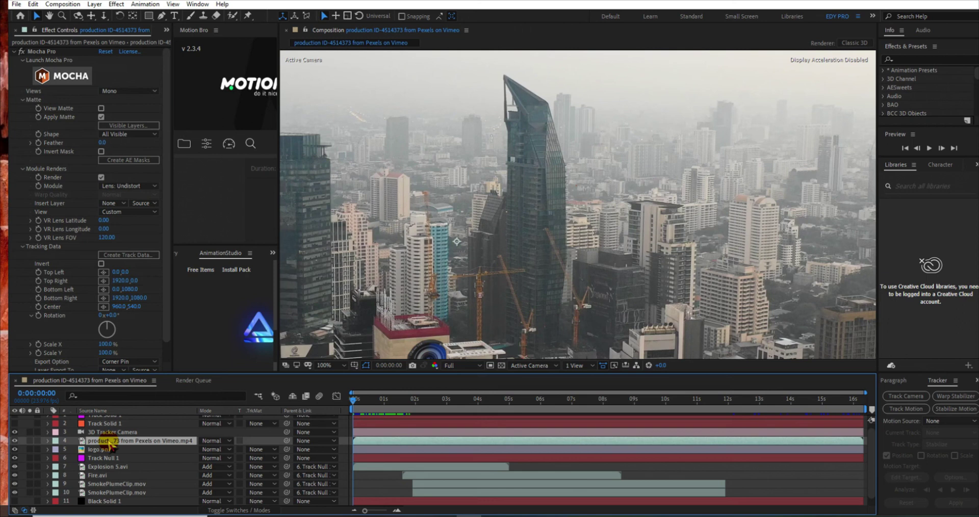
pyautogui.scroll(1, 76, 468)
pyautogui.press('Return')
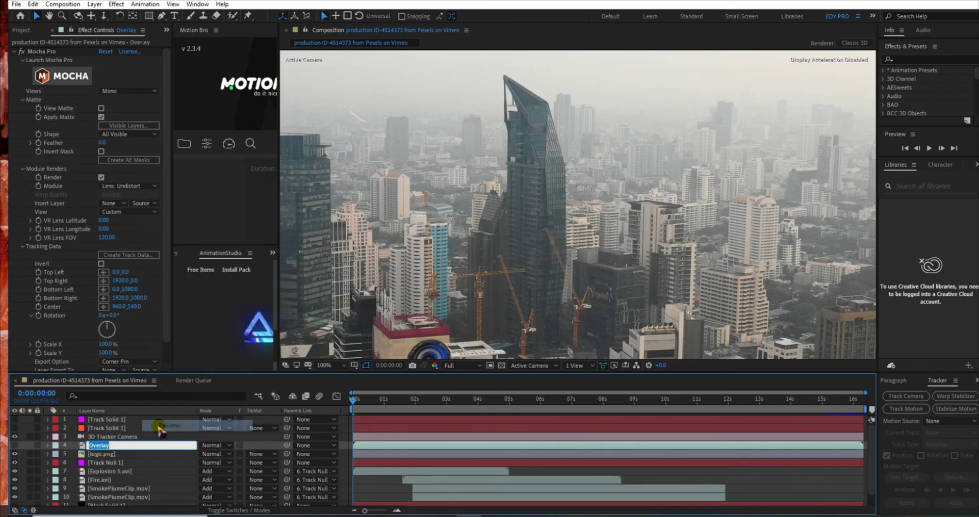
pyautogui.write('Overlay')
pyautogui.press('Return')
pyautogui.click(535, 498)
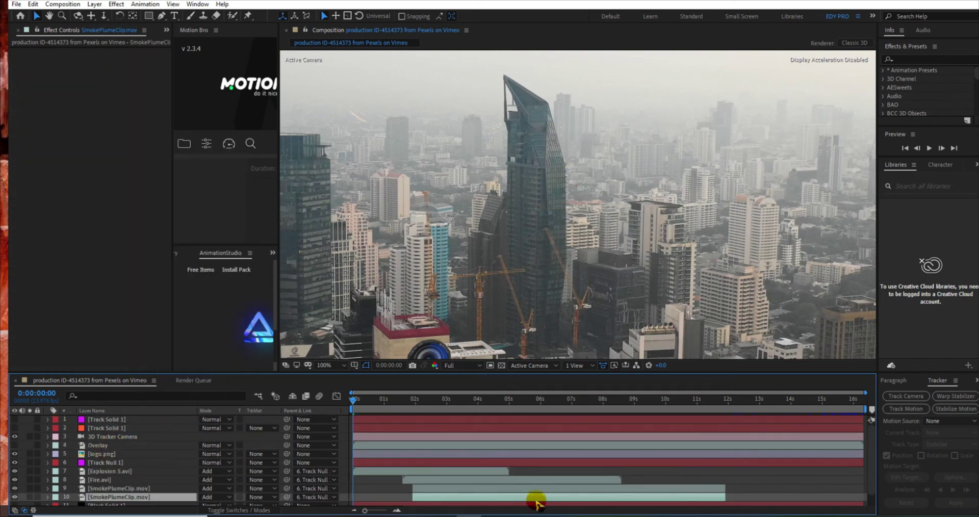
# Step: Shift the second smoke plume to start around 0:00:04:19 and preview it
pyautogui.click(506, 407)
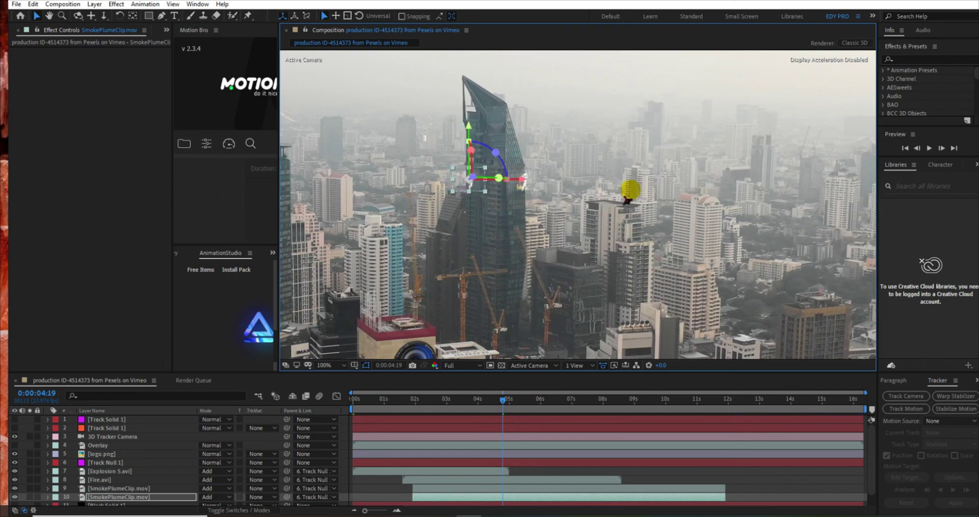
pyautogui.moveTo(519, 497); pyautogui.dragTo(604, 497)
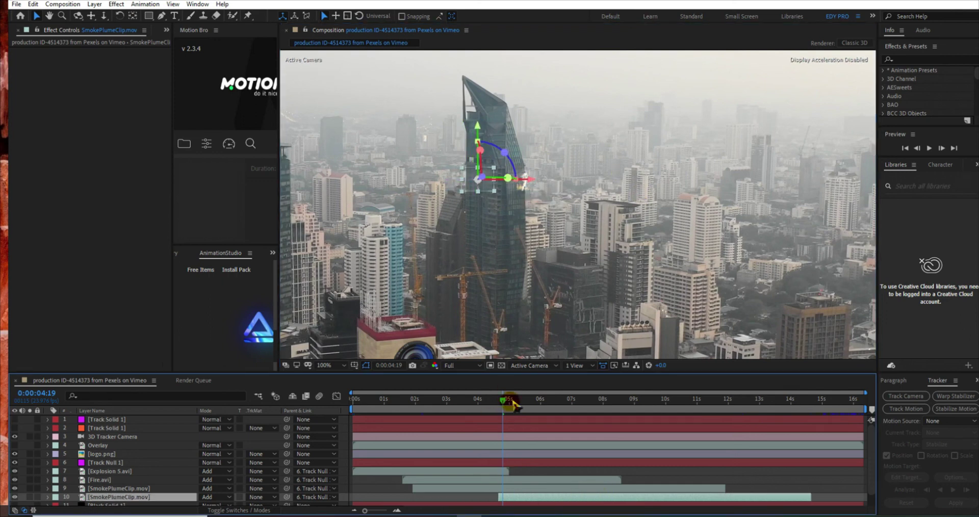
pyautogui.moveTo(514, 406); pyautogui.dragTo(839, 461)
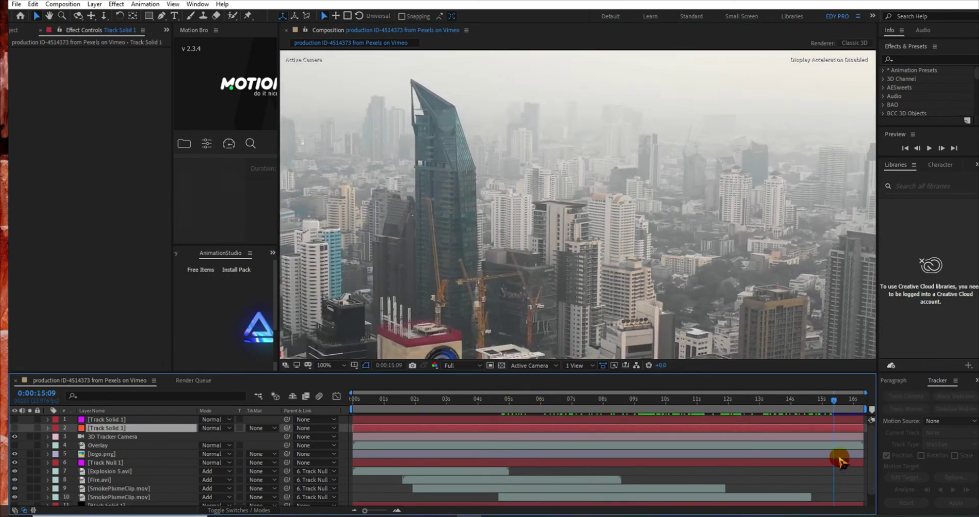
pyautogui.press('space')
# Step: Lengthen the second smoke layer's duration with Time Stretch
pyautogui.rightClick(589, 501)
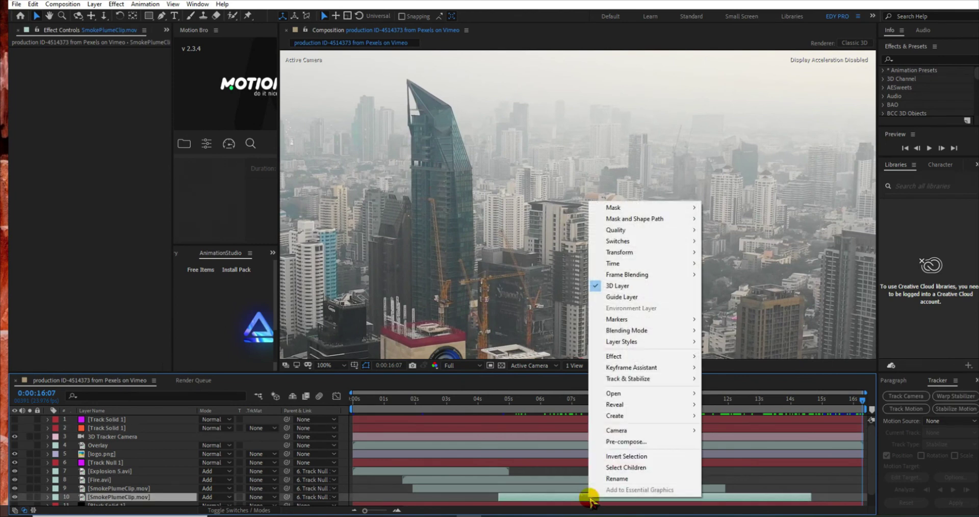
pyautogui.moveTo(662, 261)
pyautogui.click(714, 283)
pyautogui.click(438, 277)
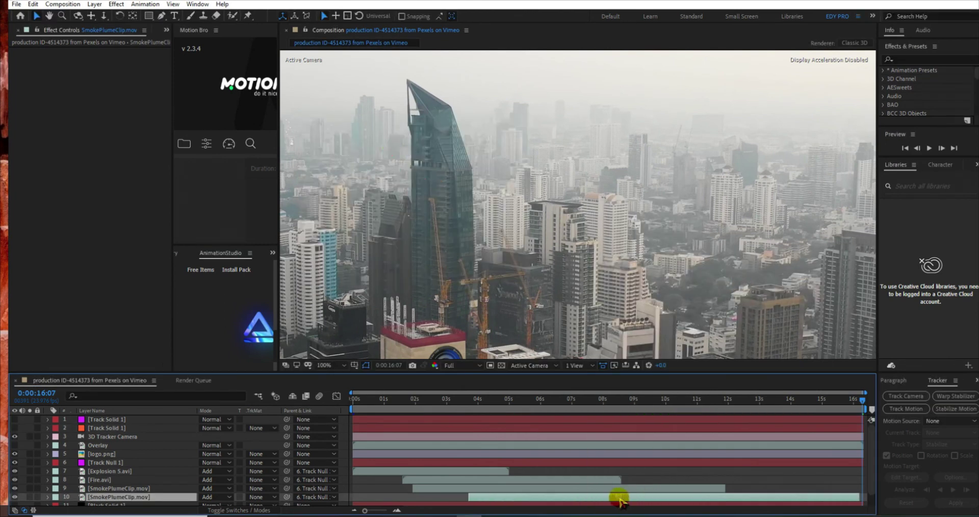
# Step: Raise the second smoke plume on the tower and enlarge it to 342%
pyautogui.moveTo(393, 130); pyautogui.dragTo(395, 122)
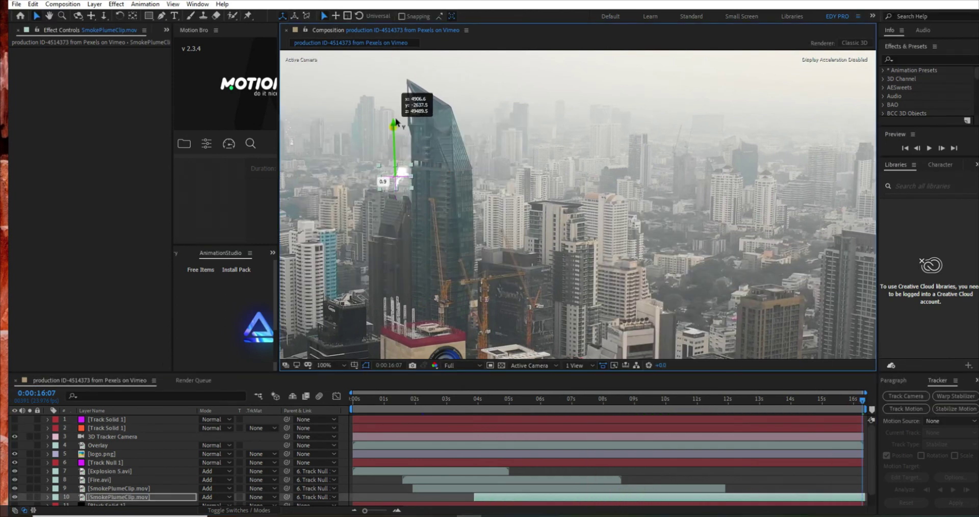
pyautogui.press('space')
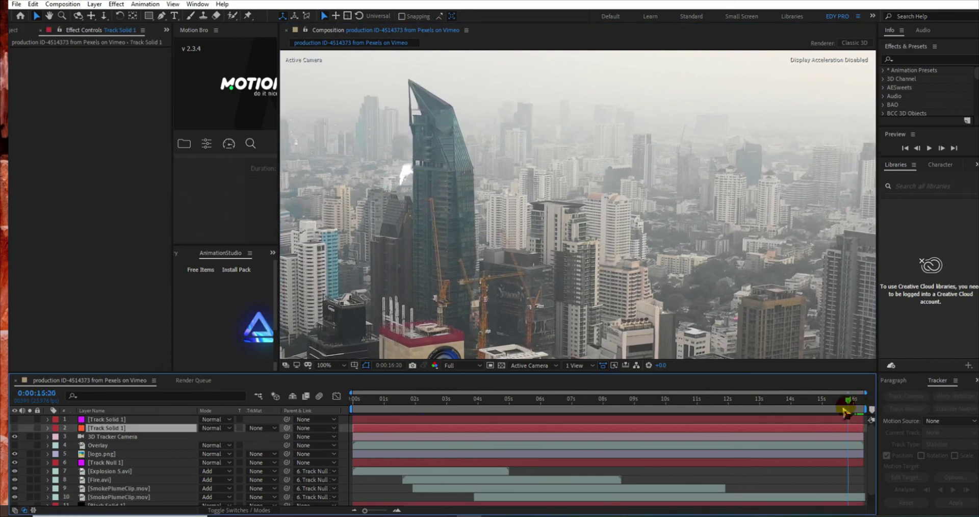
pyautogui.click(710, 426)
pyautogui.click(597, 498)
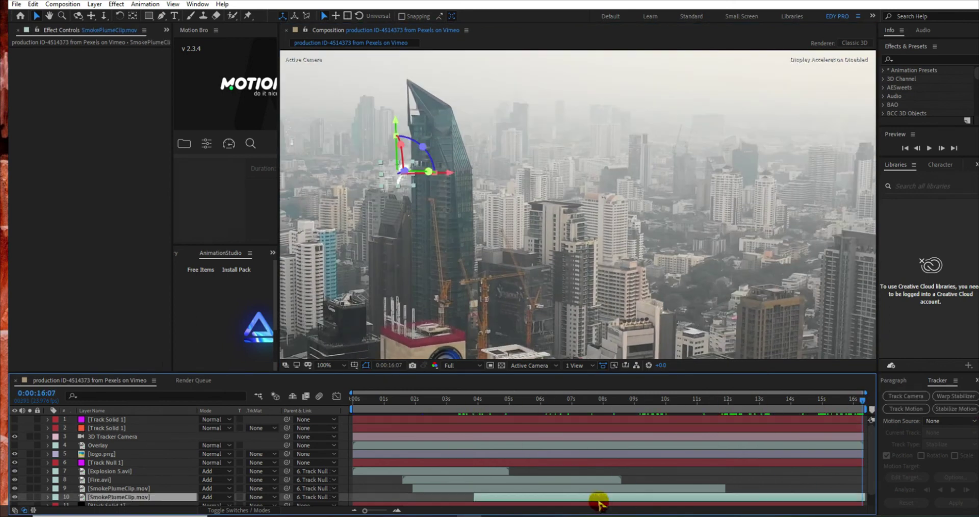
pyautogui.press('s')
pyautogui.moveTo(214, 501); pyautogui.dragTo(224, 501)
pyautogui.moveTo(397, 173); pyautogui.dragTo(399, 171)
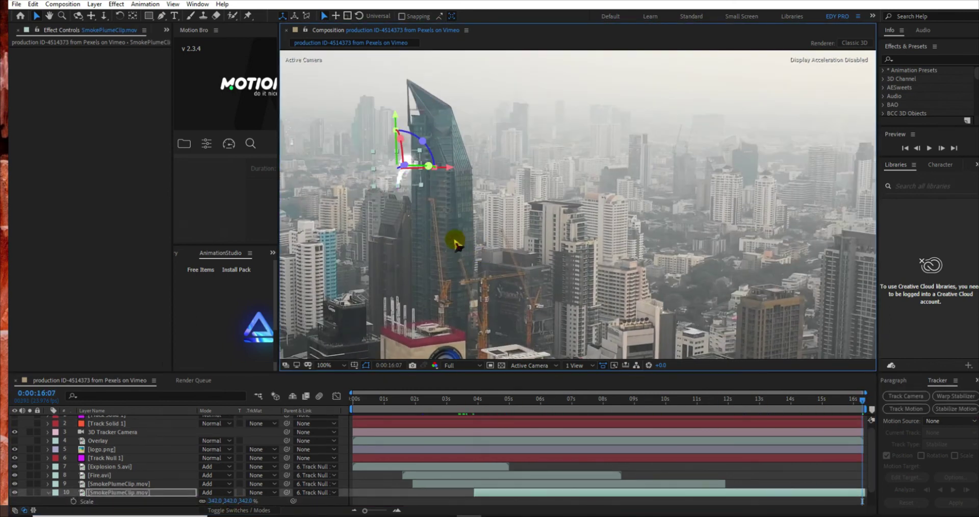
pyautogui.click(489, 476)
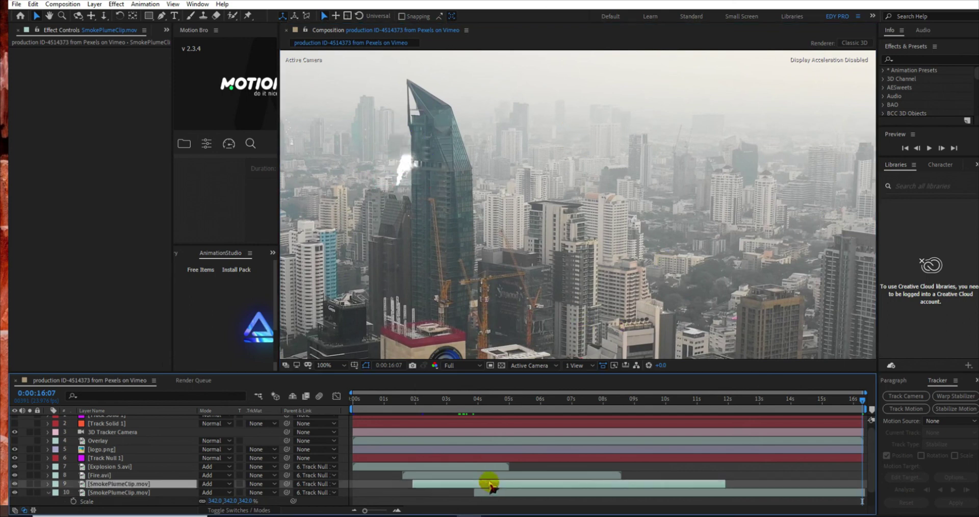
# Step: Duplicate Fire.avi and place the copy on the tower's left face at 200% zoom
pyautogui.hotkey('ctrl', 'd')
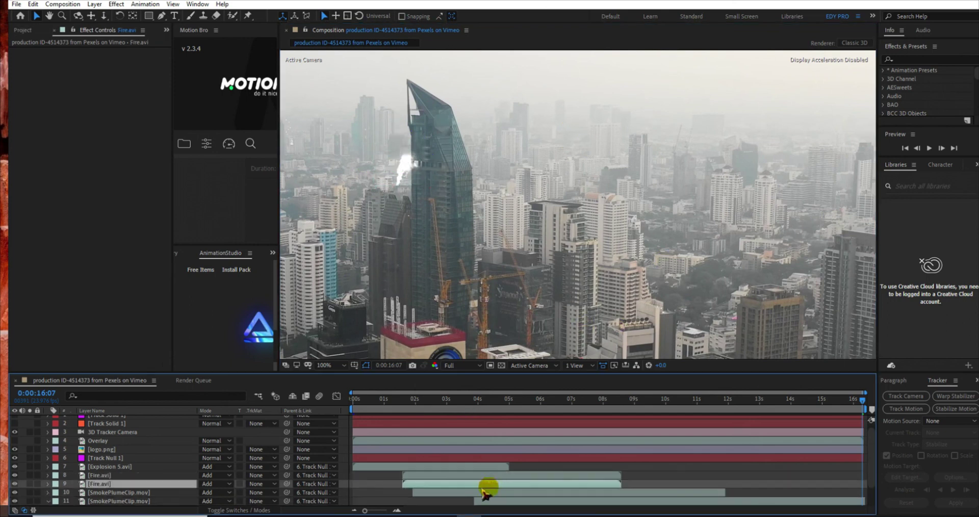
pyautogui.moveTo(866, 405); pyautogui.dragTo(482, 403)
pyautogui.scroll(1, 530, 212)
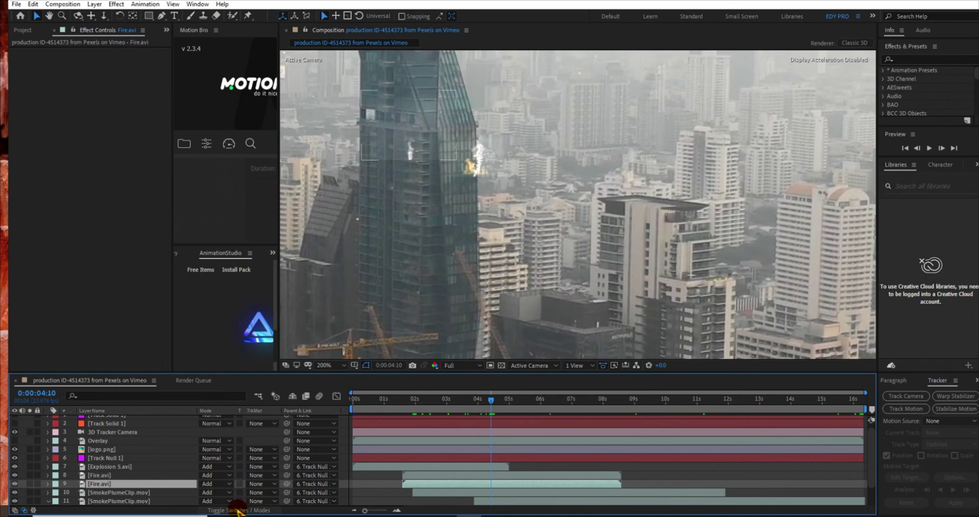
pyautogui.click(239, 510)
pyautogui.click(255, 483)
pyautogui.moveTo(531, 164)
pyautogui.mouseDown()
pyautogui.moveTo(411, 174)
pyautogui.moveTo(427, 218)
pyautogui.mouseUp()
pyautogui.press('space')
pyautogui.press('space')
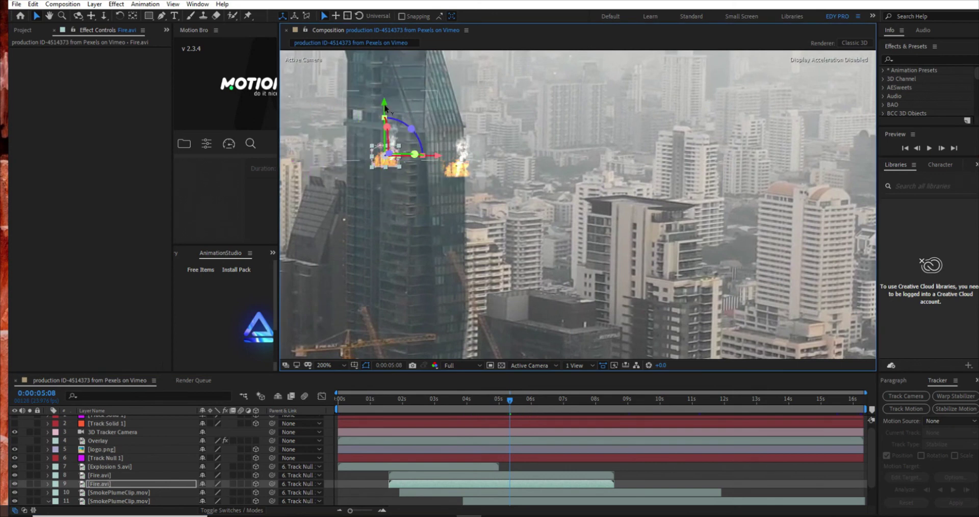
# Step: Add two more fire copies starting around 9 and 12 seconds
pyautogui.hotkey('ctrl', 'd')
pyautogui.moveTo(527, 492)
pyautogui.mouseDown()
pyautogui.moveTo(748, 479)
pyautogui.moveTo(834, 503)
pyautogui.mouseUp()
pyautogui.hotkey('ctrl', 'd')
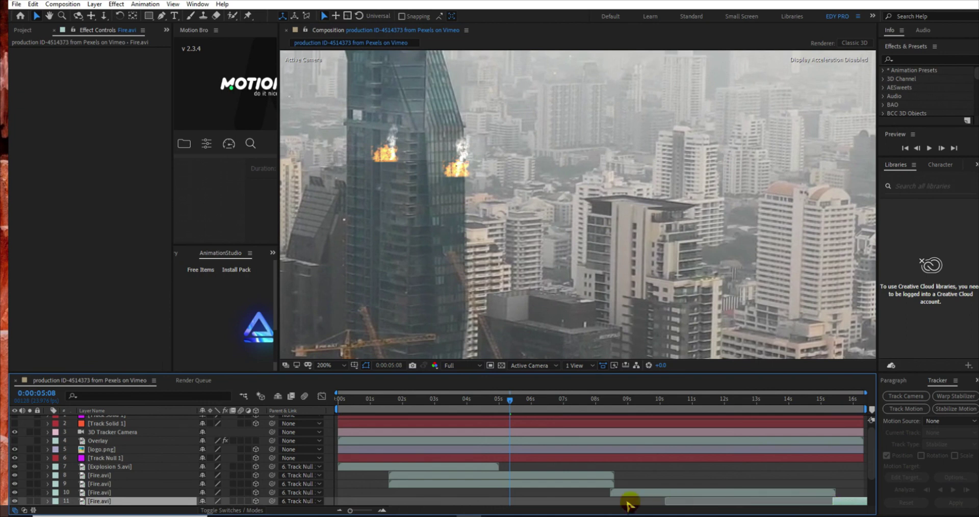
pyautogui.click(614, 492)
pyautogui.scroll(-4, 455, 252)
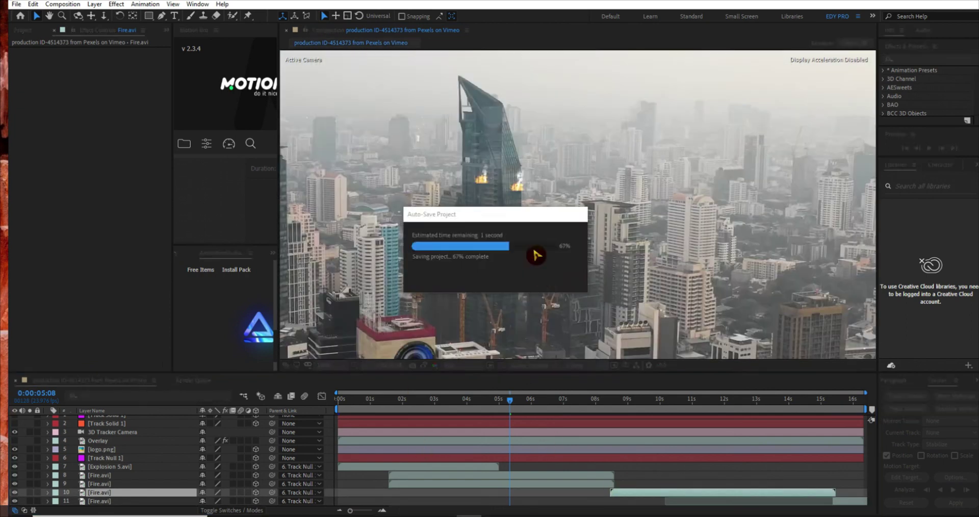
# Step: Preview the shot, then refit the spline's left end and points along the cliff edge
pyautogui.press('Home')
pyautogui.press('space')
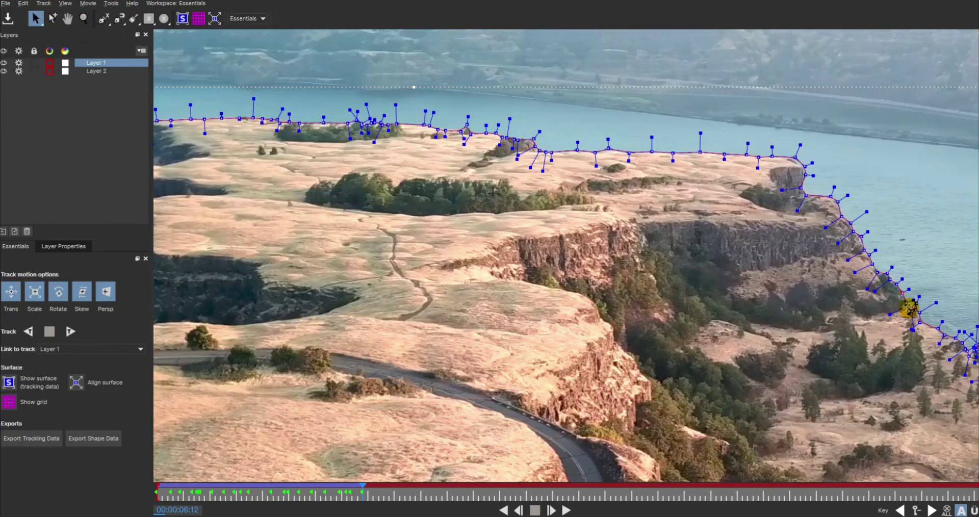
pyautogui.click(51, 18)
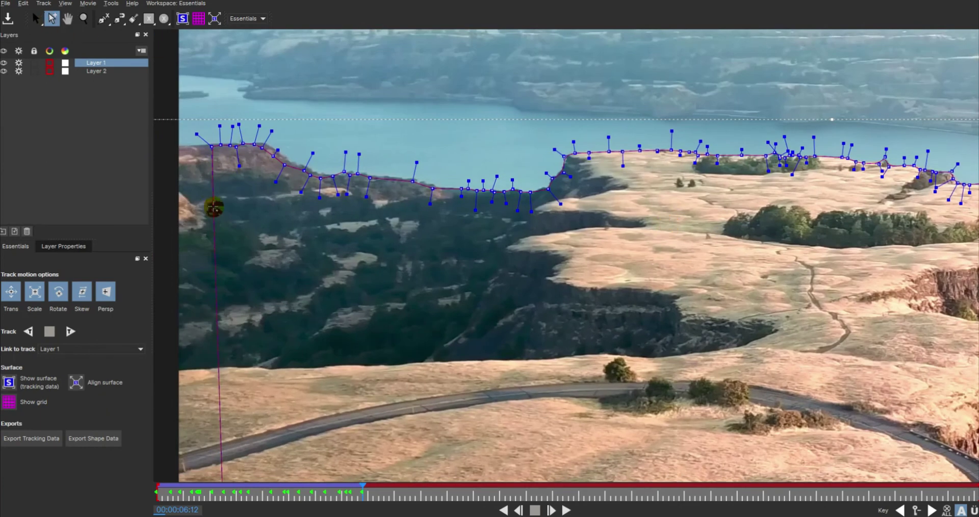
pyautogui.moveTo(212, 147); pyautogui.dragTo(368, 179)
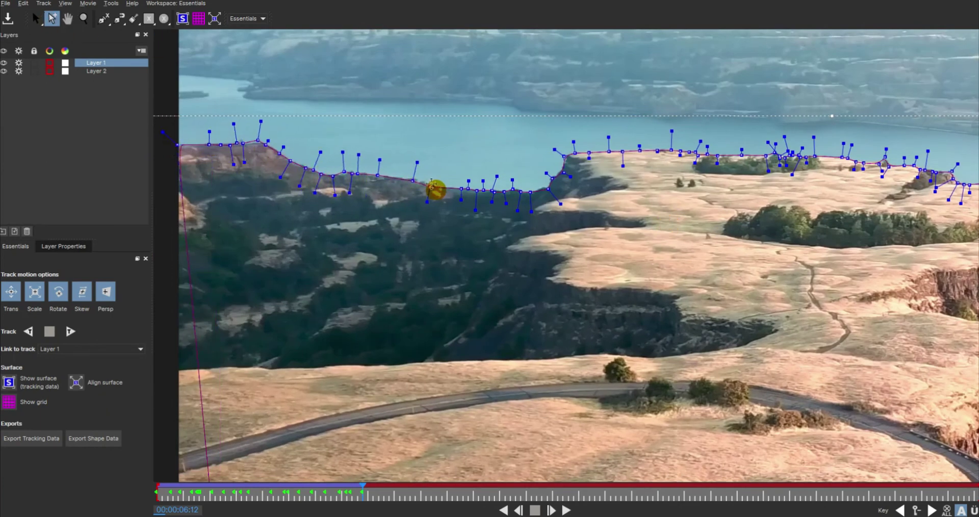
pyautogui.moveTo(433, 189)
pyautogui.mouseDown()
pyautogui.moveTo(406, 179)
pyautogui.moveTo(418, 182)
pyautogui.mouseUp()
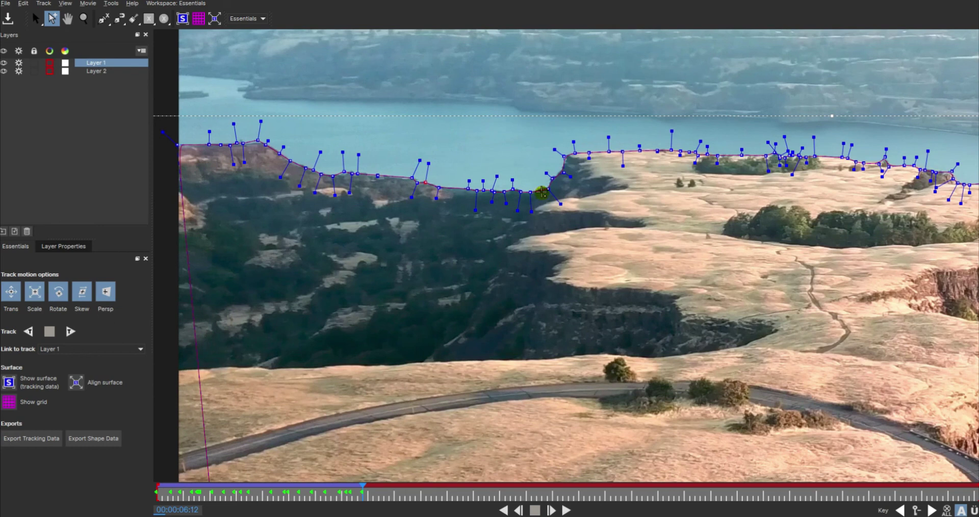
pyautogui.press('x')
pyautogui.moveTo(754, 284); pyautogui.dragTo(498, 274)
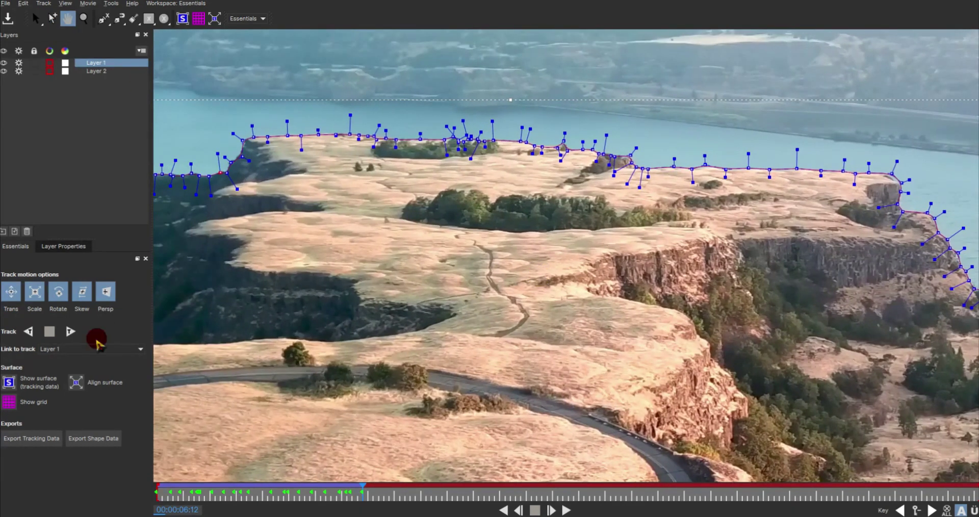
# Step: Track Layer 1 forward a few frames, stop, and pick a ridge point to correct
pyautogui.click(70, 331)
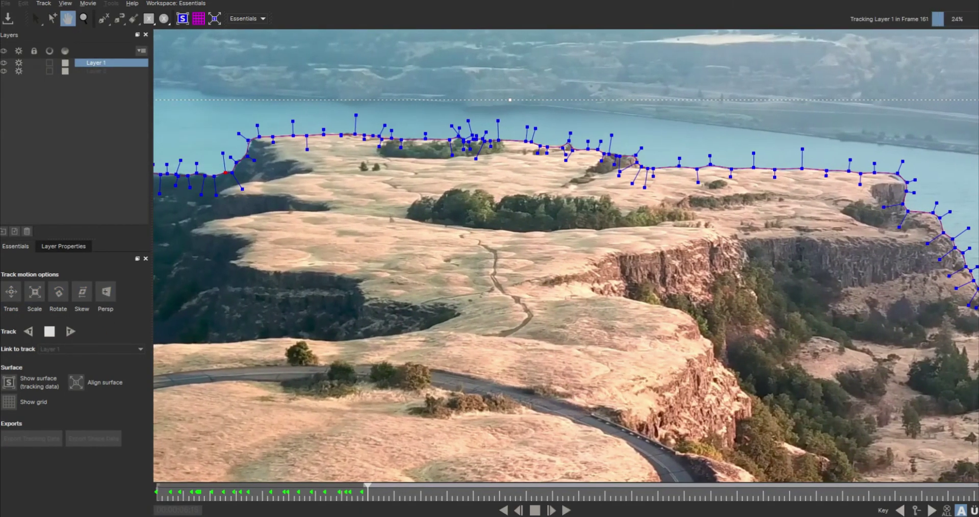
pyautogui.click(49, 332)
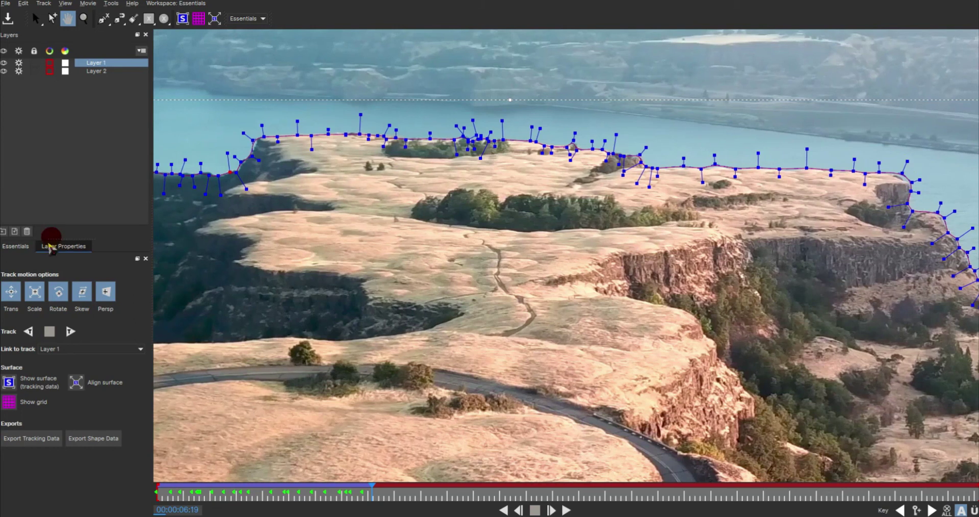
pyautogui.press('q')
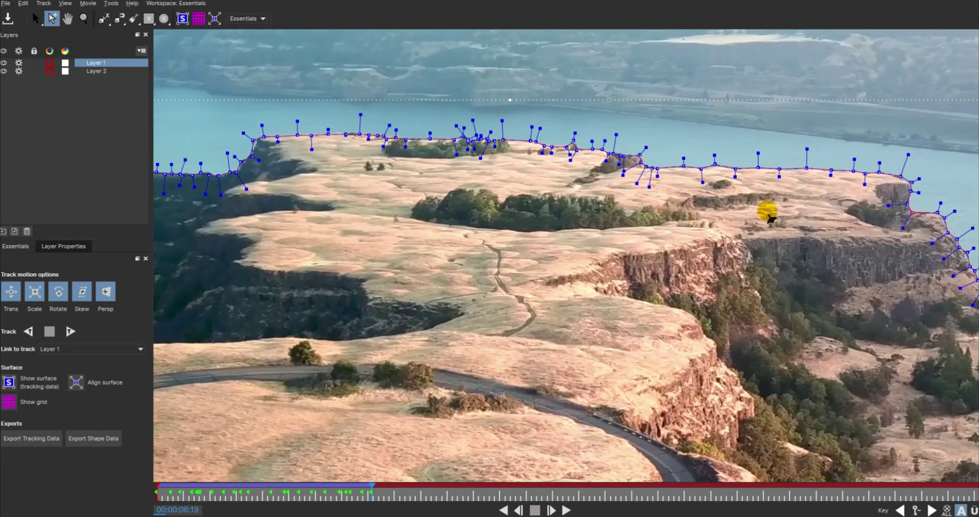
pyautogui.click(260, 137)
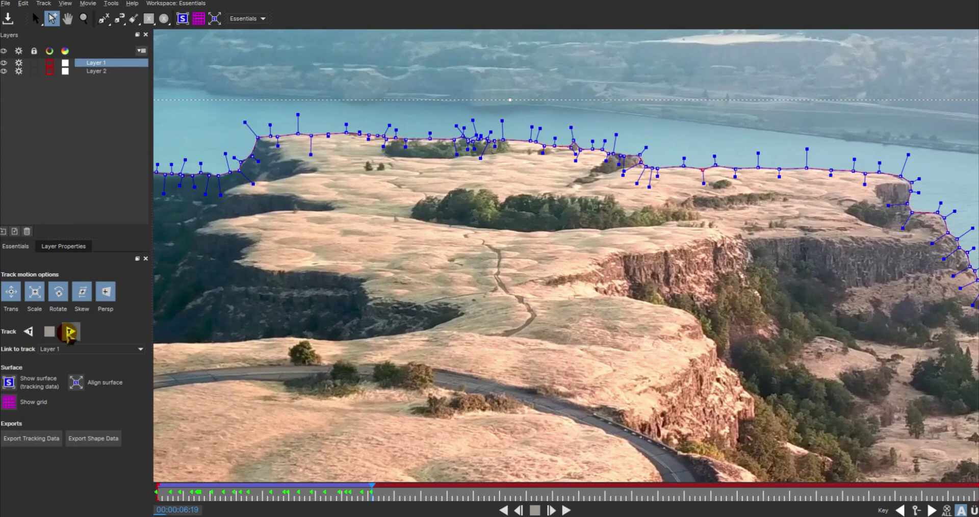
# Step: Track Layer 1 forward briefly, then move drifted spline points back onto the cliff edge
pyautogui.click(96, 325)
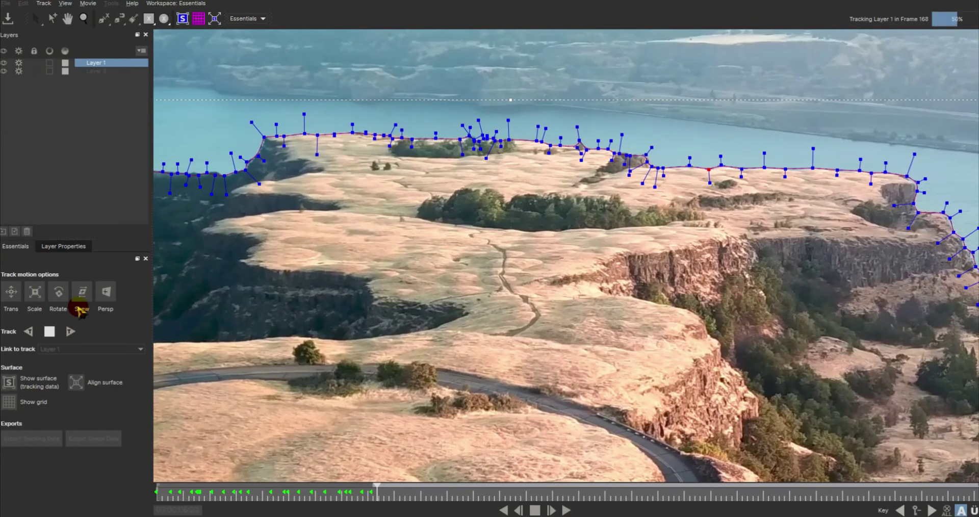
pyautogui.click(50, 331)
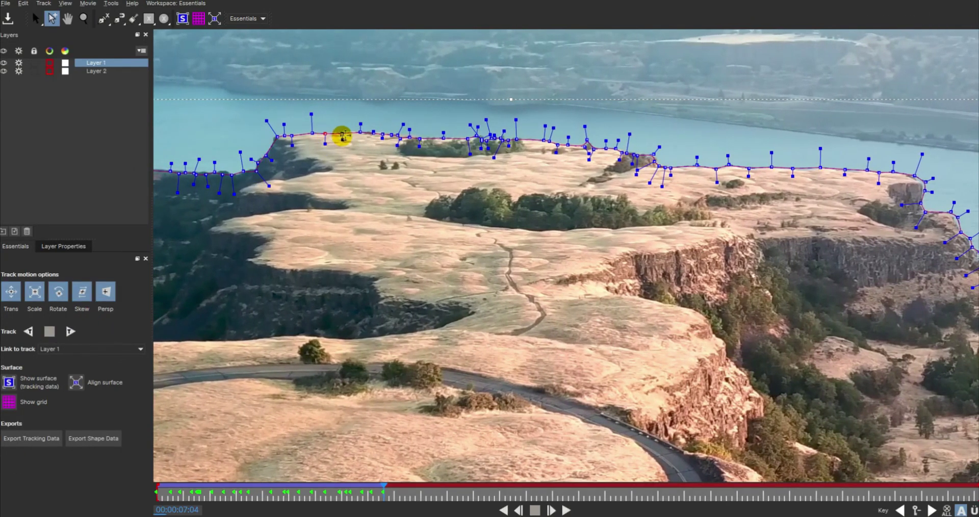
pyautogui.moveTo(378, 137); pyautogui.dragTo(385, 135)
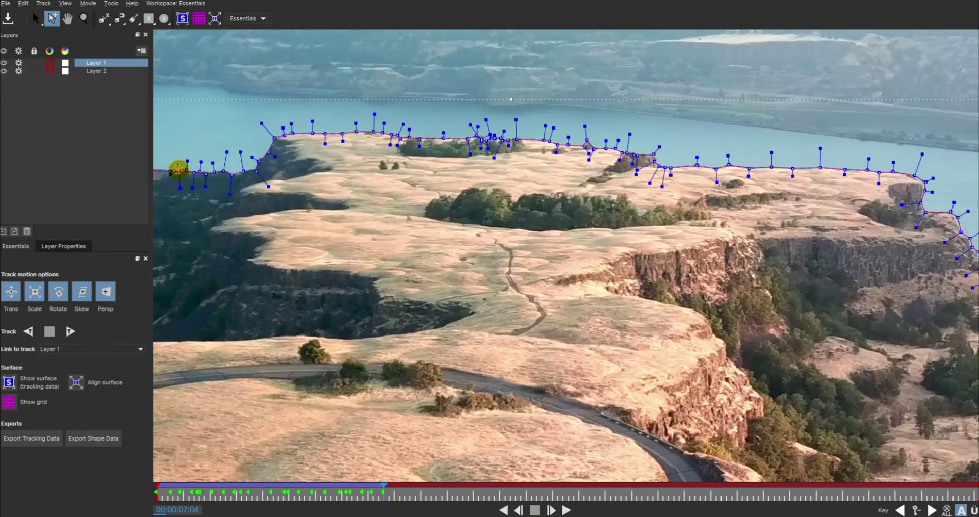
pyautogui.moveTo(178, 170); pyautogui.dragTo(168, 170)
pyautogui.click(765, 230)
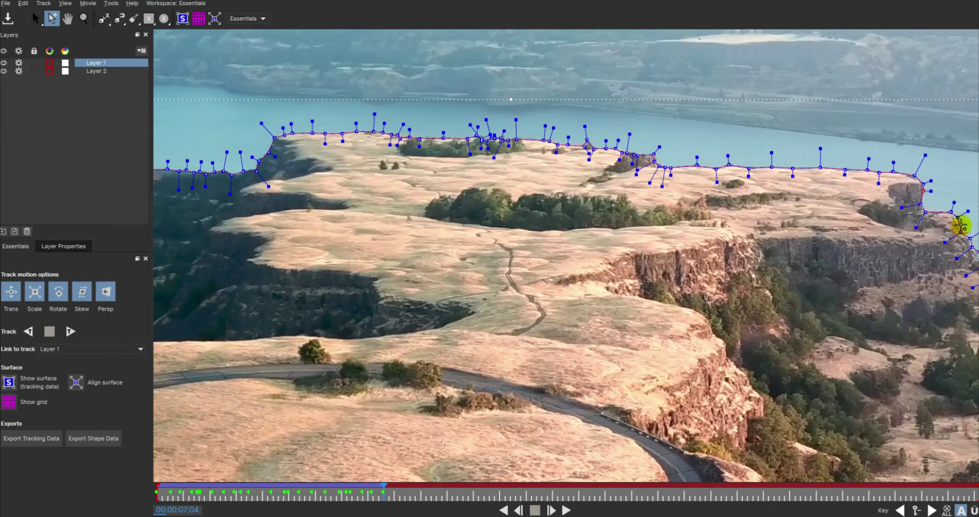
pyautogui.click(969, 238)
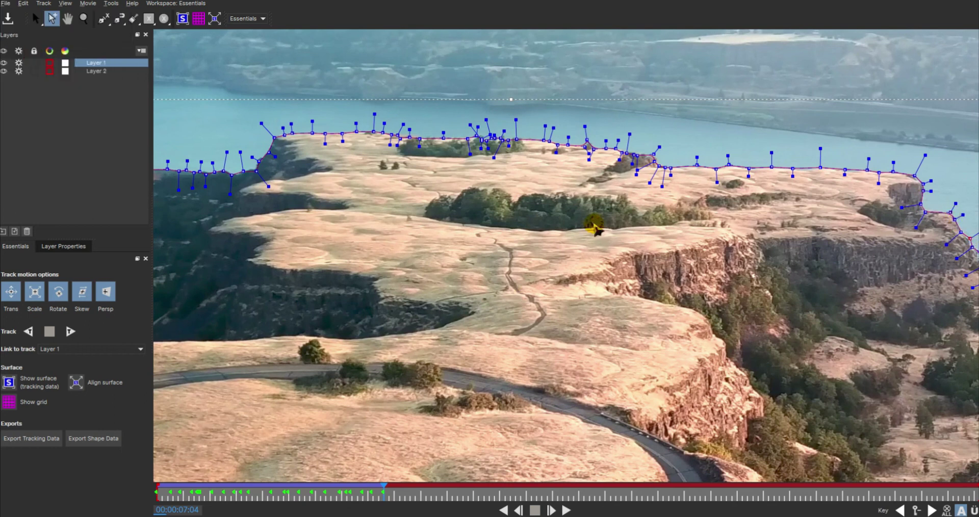
pyautogui.click(410, 137)
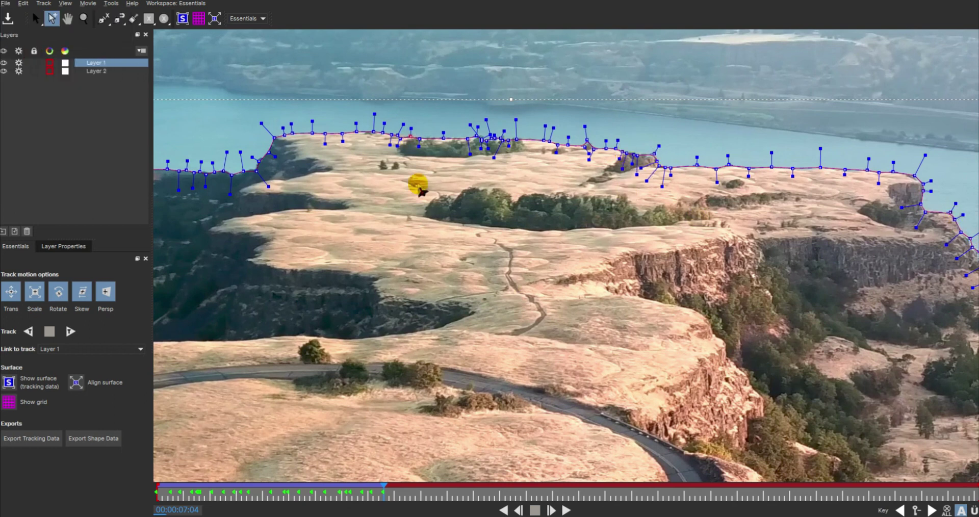
pyautogui.click(306, 234)
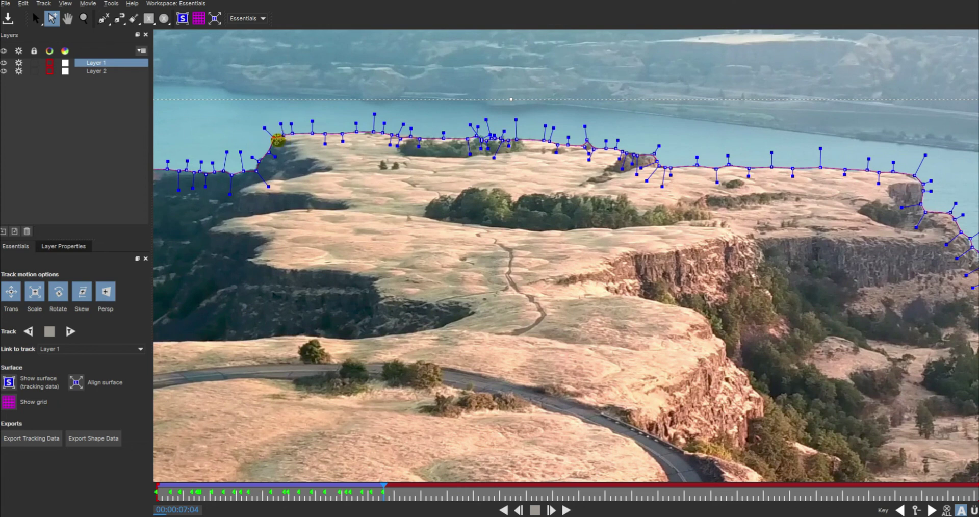
# Step: Track forward again, then refit the left endpoint, a tangent and right-edge point around the outcrop
pyautogui.click(70, 331)
pyautogui.click(99, 300)
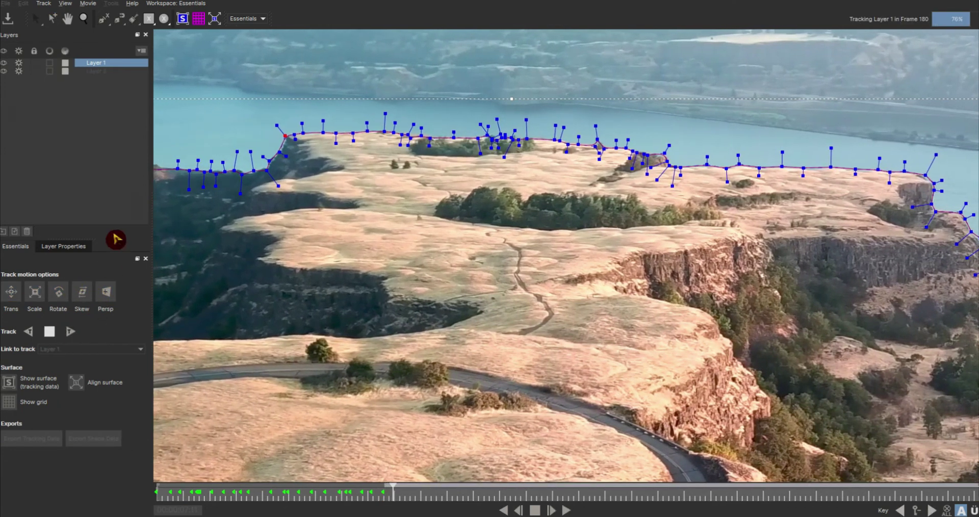
pyautogui.click(280, 152)
pyautogui.click(165, 168)
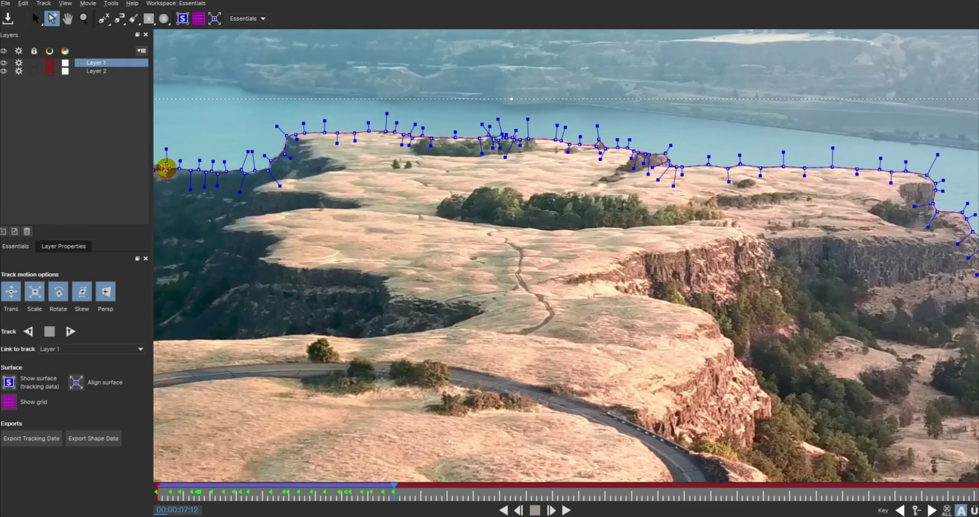
pyautogui.moveTo(597, 125); pyautogui.dragTo(602, 127)
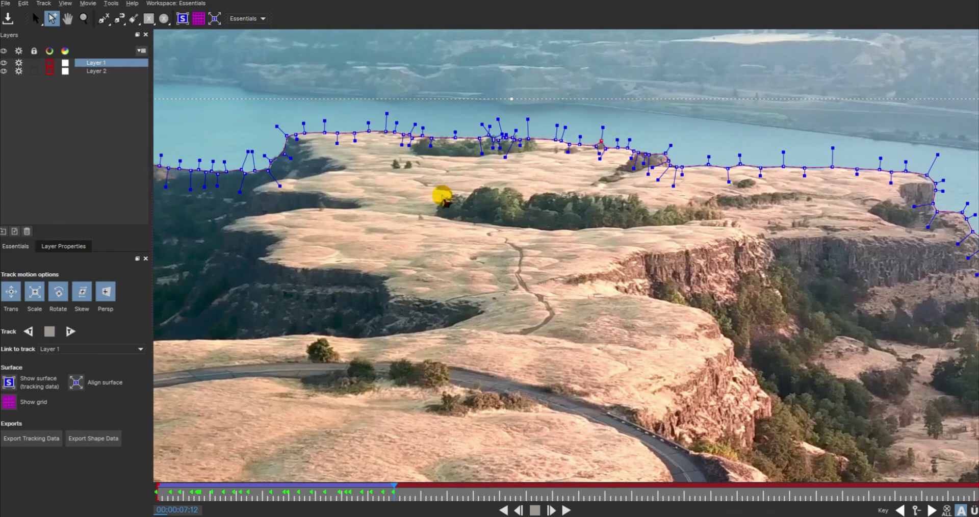
pyautogui.click(973, 233)
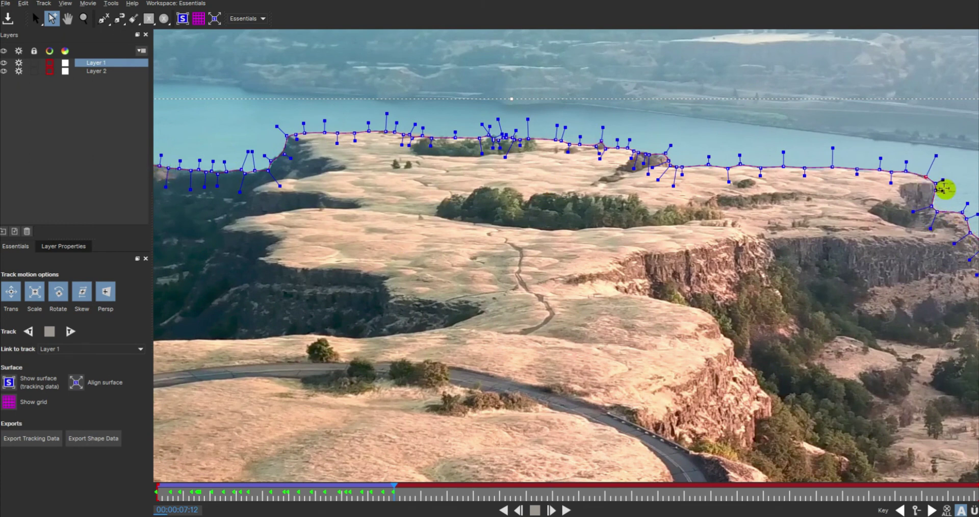
pyautogui.moveTo(516, 137); pyautogui.dragTo(513, 133)
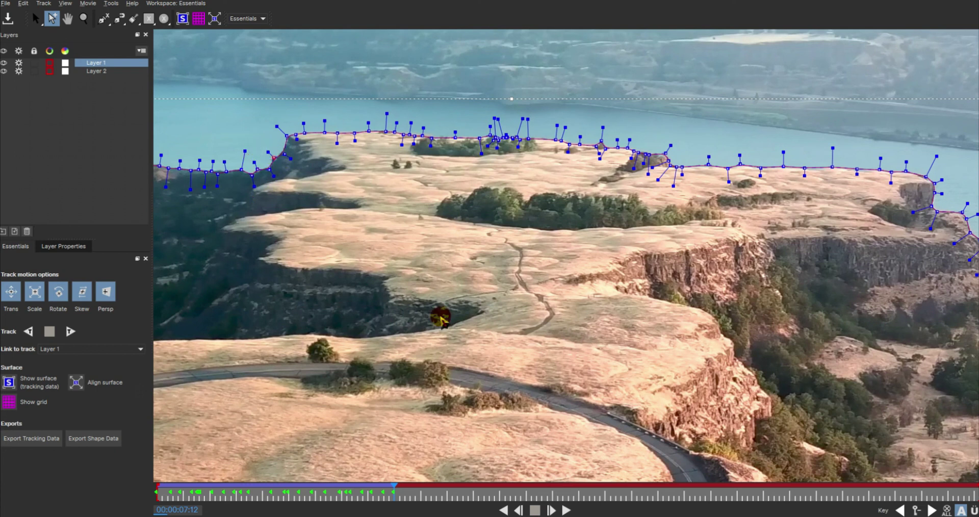
# Step: Run another forward track to about 00:00:07:21 and select a right clifftop point
pyautogui.click(71, 331)
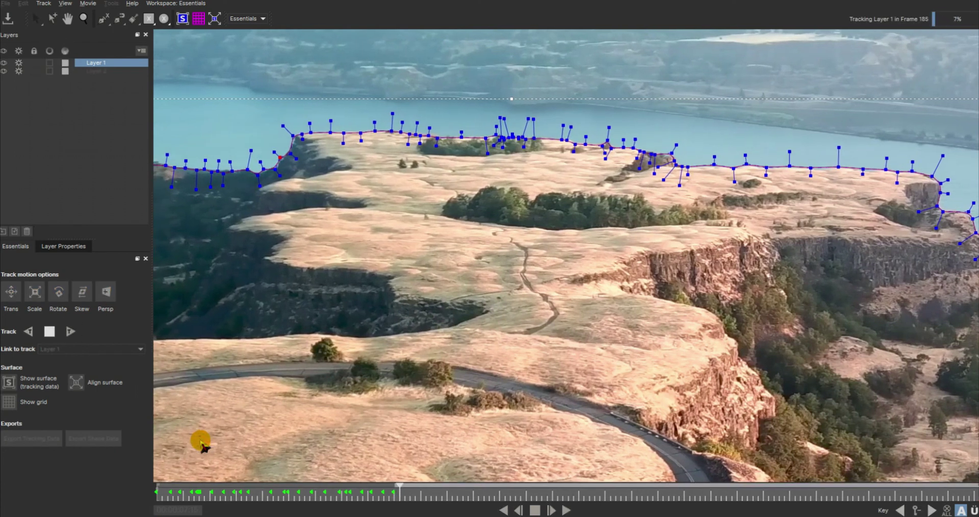
pyautogui.click(56, 327)
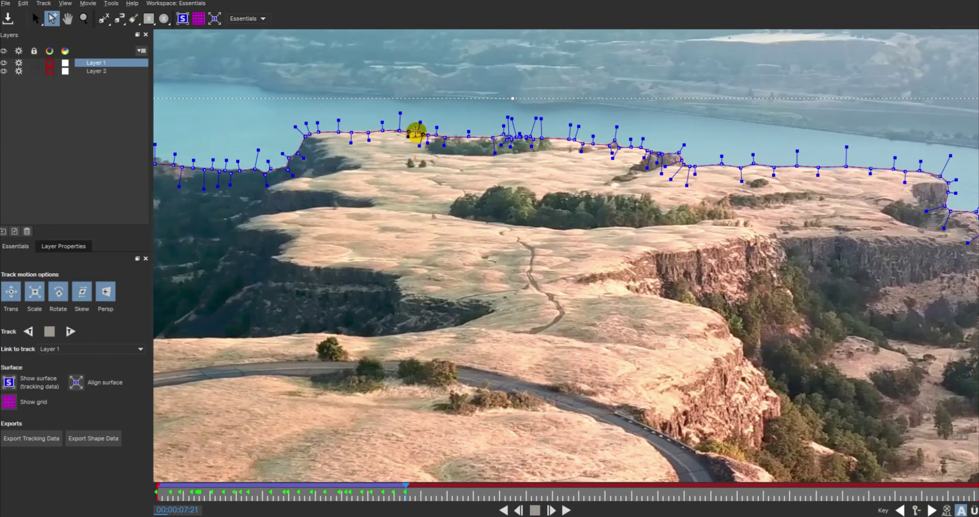
pyautogui.click(487, 137)
# Step: Zoom into the ridge and reselect Layer 1 with the Select tool
pyautogui.click(105, 21)
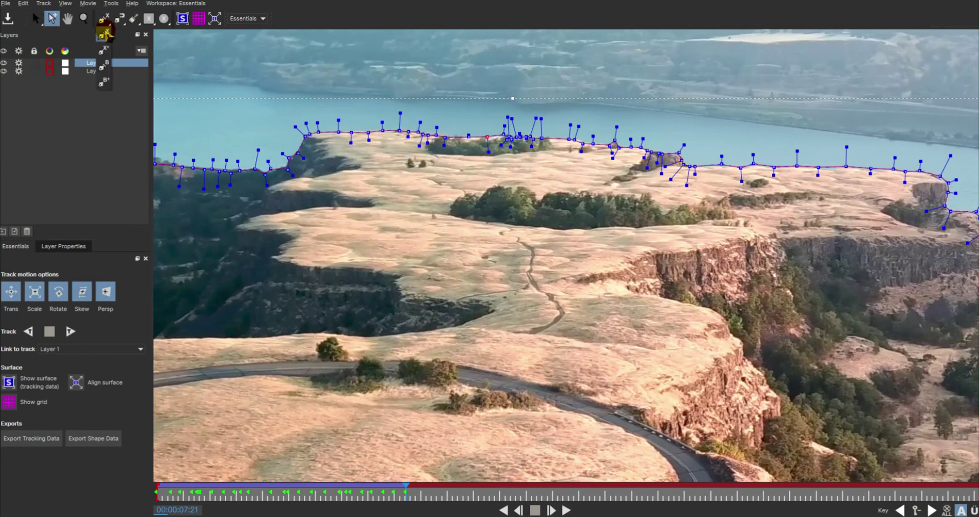
pyautogui.click(83, 18)
pyautogui.click(458, 174)
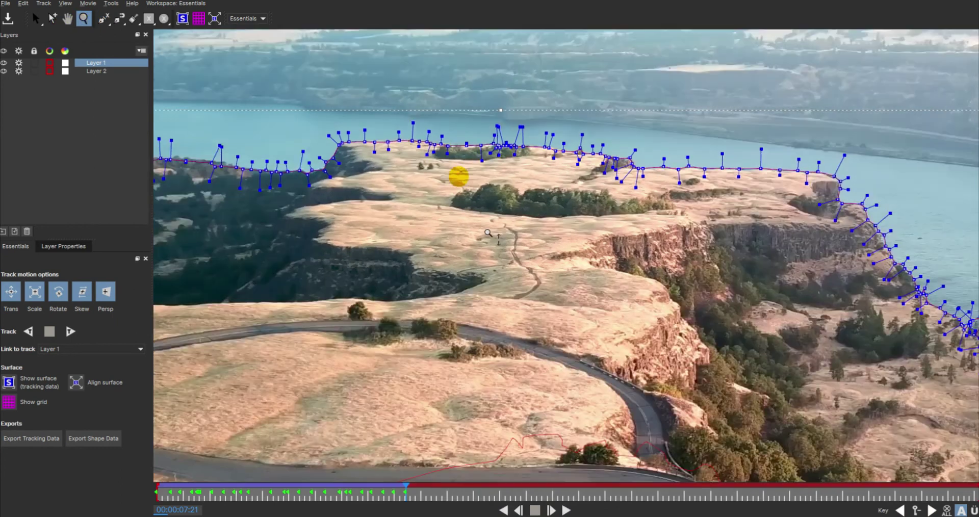
pyautogui.click(105, 21)
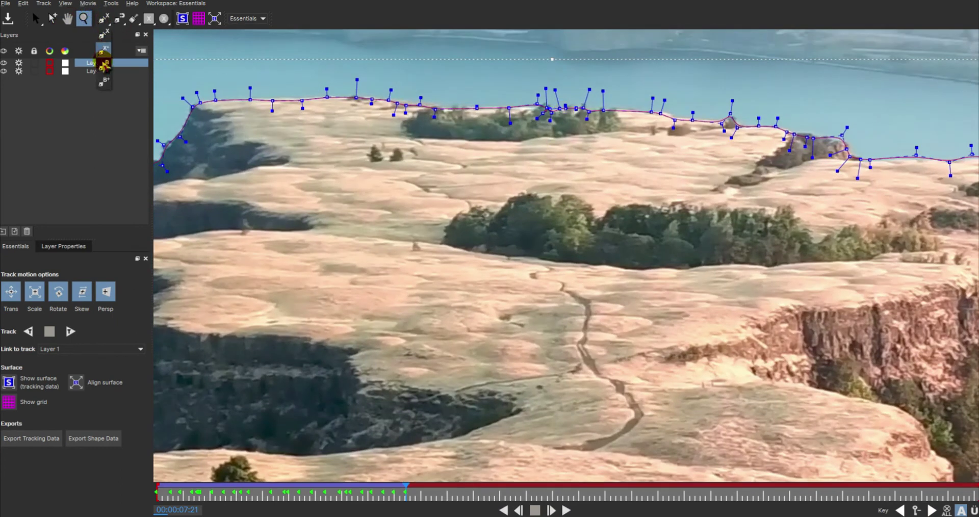
pyautogui.click(105, 21)
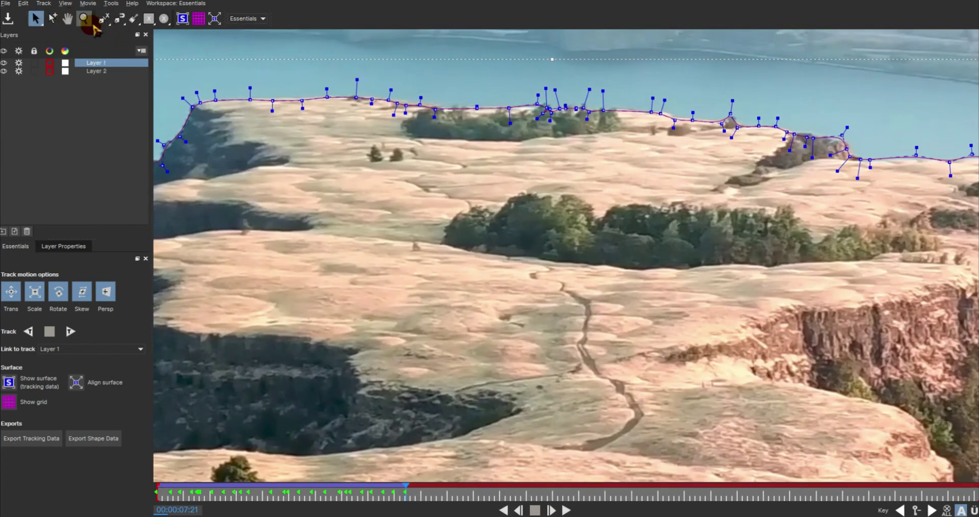
pyautogui.click(303, 102)
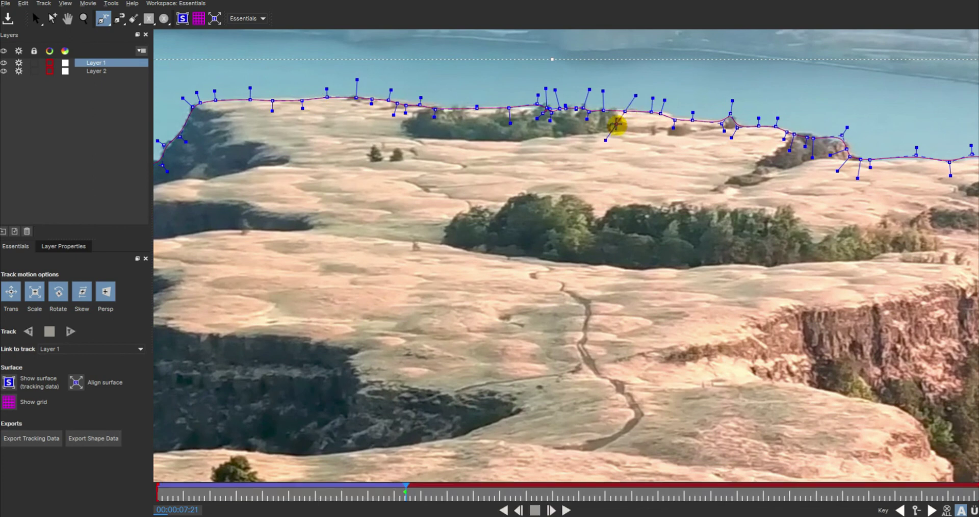
pyautogui.click(149, 20)
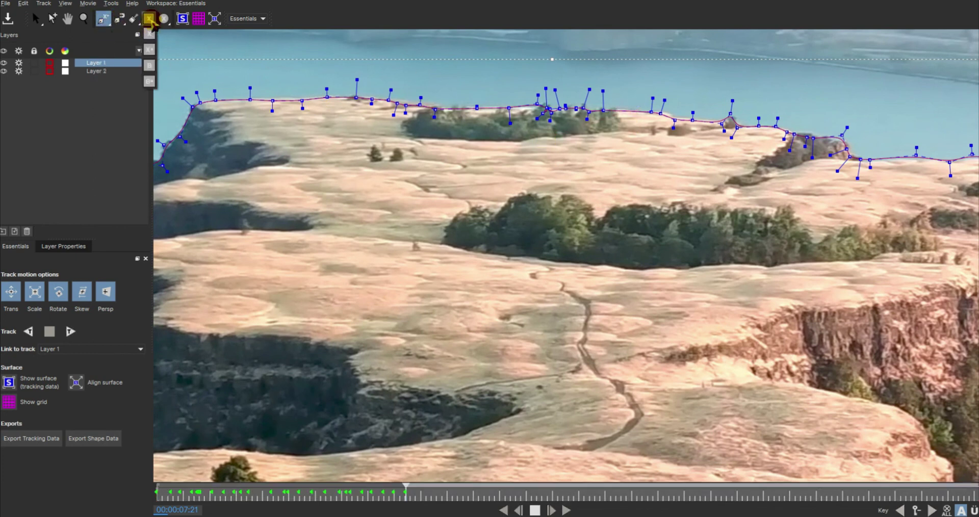
pyautogui.click(104, 21)
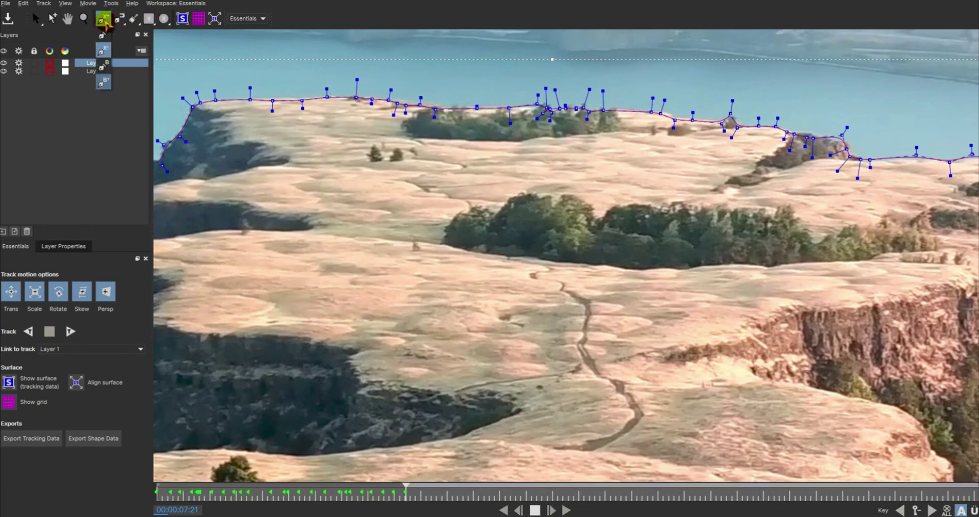
pyautogui.click(400, 120)
pyautogui.click(51, 19)
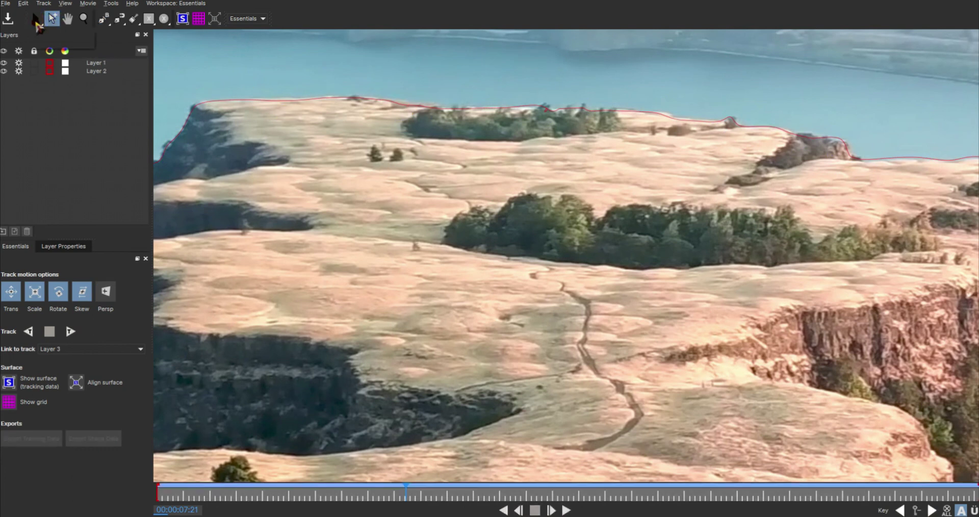
pyautogui.click(542, 181)
pyautogui.click(471, 109)
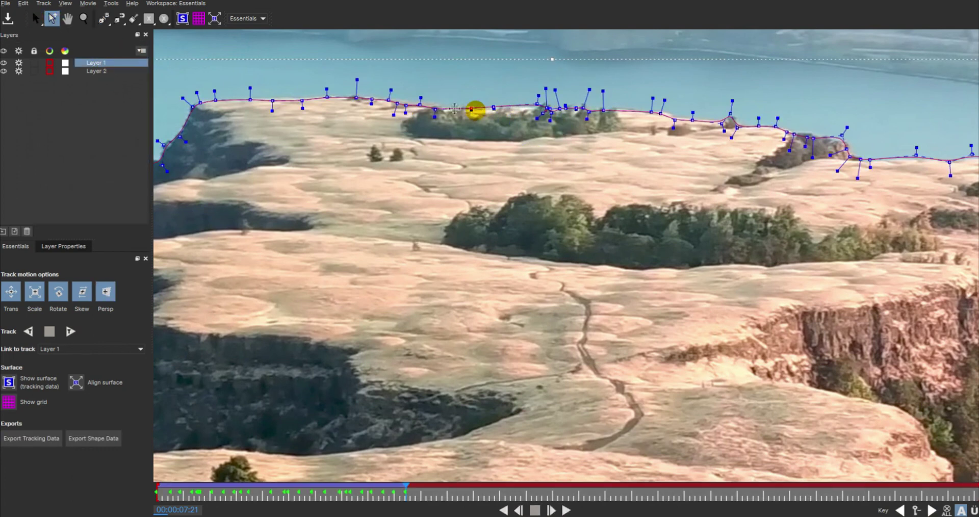
# Step: Drag the spline points and handles onto the ridge edge above the trees
pyautogui.moveTo(474, 109); pyautogui.dragTo(540, 108)
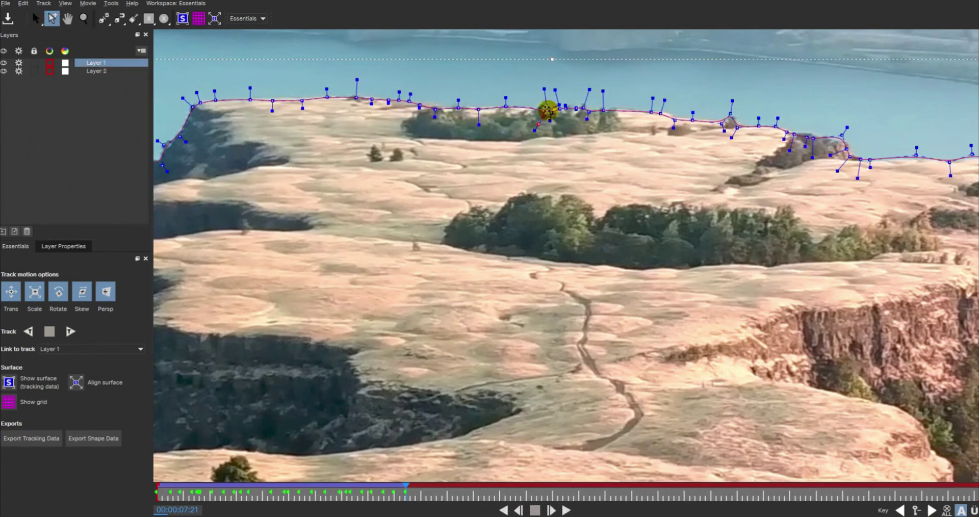
pyautogui.moveTo(538, 125)
pyautogui.mouseDown()
pyautogui.moveTo(509, 78)
pyautogui.moveTo(535, 119)
pyautogui.moveTo(524, 80)
pyautogui.moveTo(532, 109)
pyautogui.moveTo(546, 91)
pyautogui.mouseUp()
pyautogui.moveTo(603, 110); pyautogui.dragTo(631, 109)
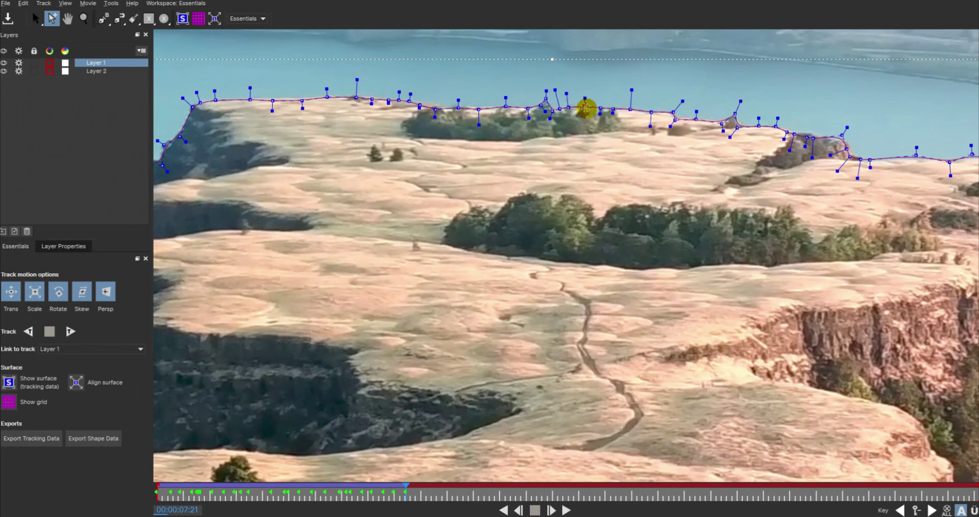
pyautogui.moveTo(585, 108)
pyautogui.mouseDown()
pyautogui.moveTo(592, 72)
pyautogui.moveTo(581, 100)
pyautogui.mouseUp()
pyautogui.moveTo(772, 142)
pyautogui.mouseDown()
pyautogui.moveTo(808, 131)
pyautogui.moveTo(853, 157)
pyautogui.mouseUp()
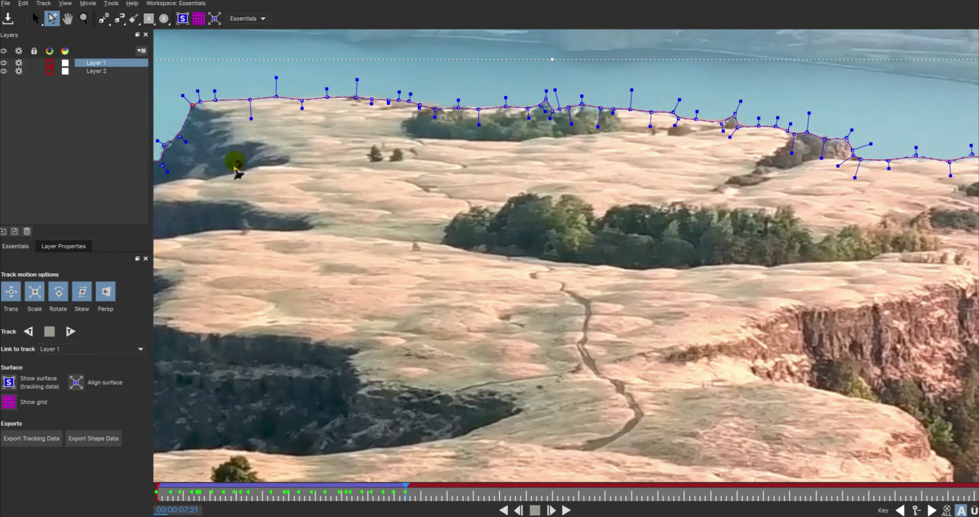
pyautogui.press('x')
pyautogui.moveTo(201, 102); pyautogui.dragTo(304, 119)
# Step: Move the right clifftop spline points down onto the edge and clear the selection
pyautogui.press('s')
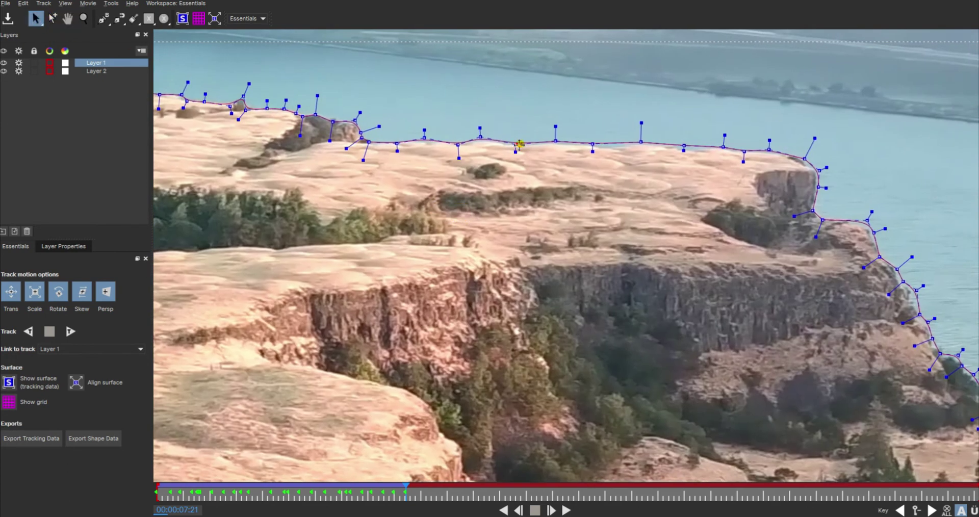
pyautogui.moveTo(592, 144); pyautogui.dragTo(605, 151)
pyautogui.moveTo(684, 147); pyautogui.dragTo(692, 153)
pyautogui.click(641, 138)
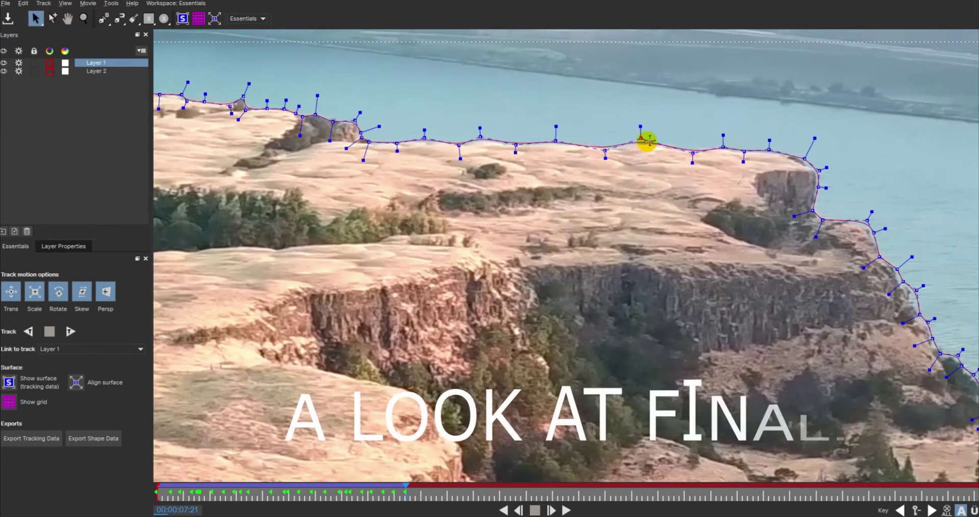
pyautogui.click(821, 187)
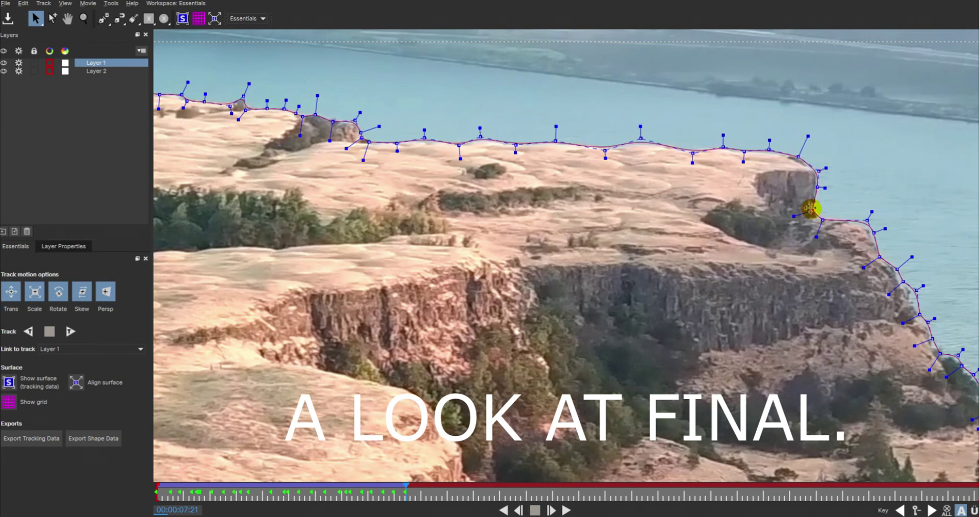